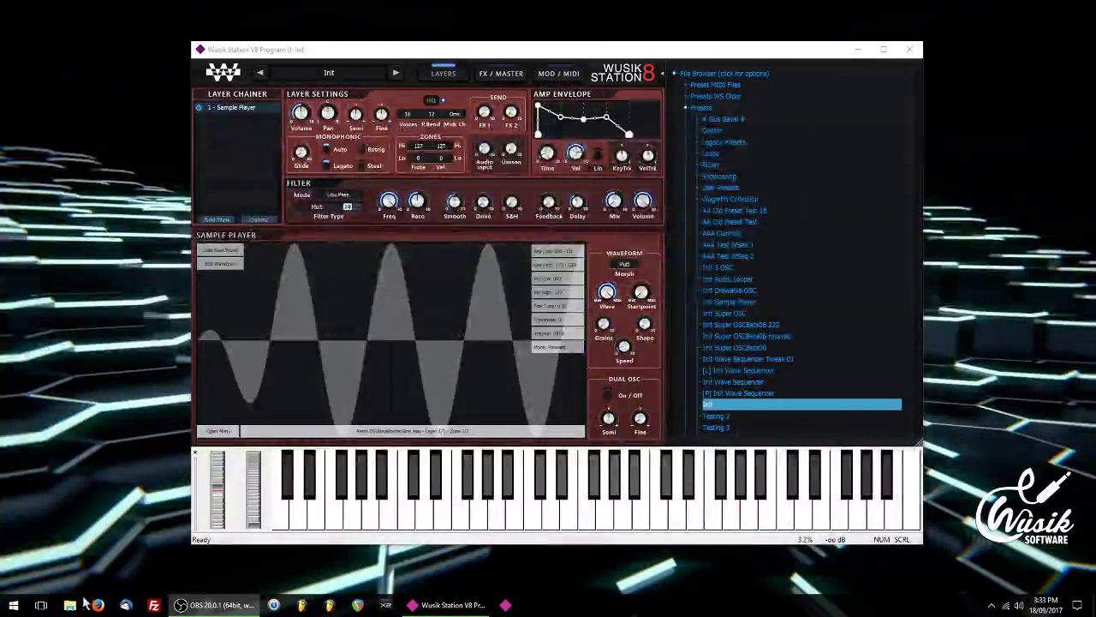
- Open and minimize File Explorer, then drag the changelog notes off-screen to uncover the synth
{"action": "left_click", "coordinate": [72, 605]}
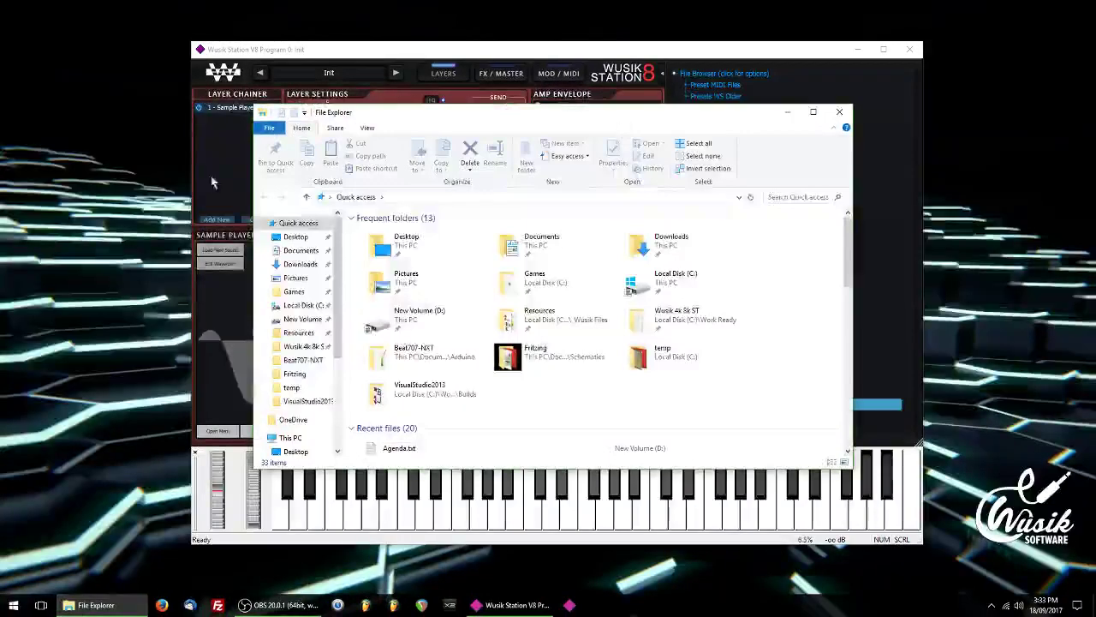
{"action": "left_click", "coordinate": [788, 112]}
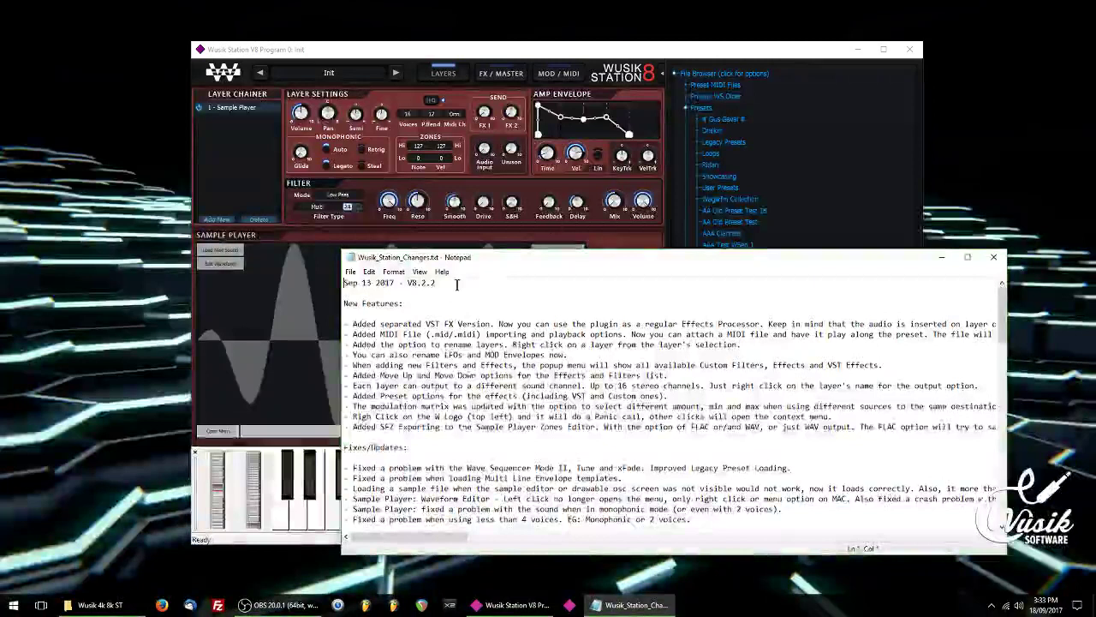
{"action": "left_click_drag", "start_coordinate": [518, 259], "coordinate": [0, 279]}
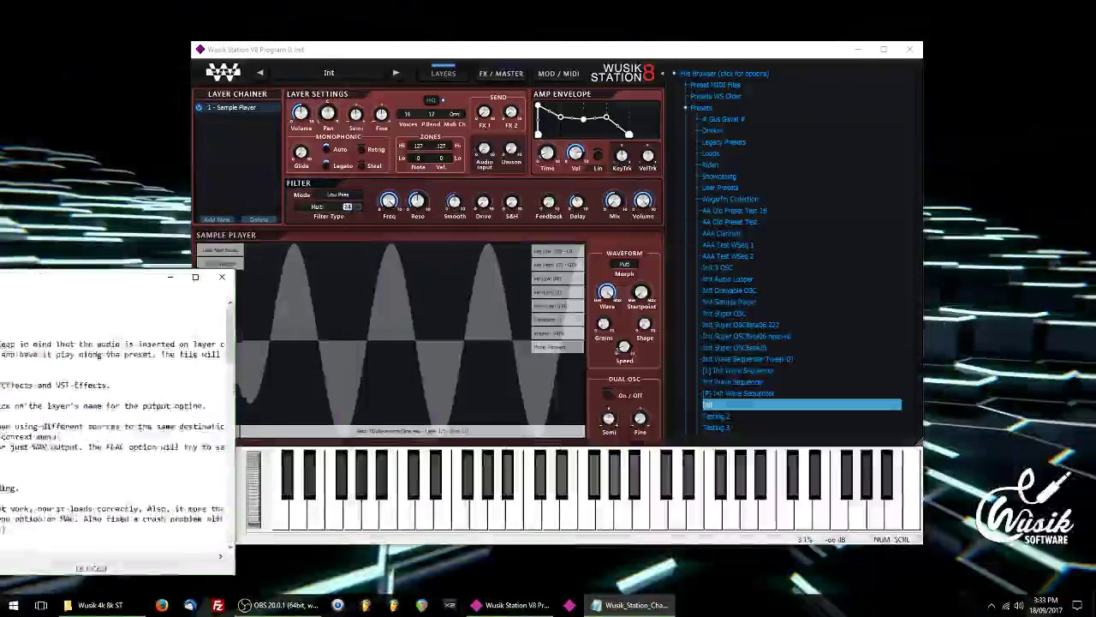
{"action": "left_click_drag", "start_coordinate": [214, 276], "coordinate": [4, 296]}
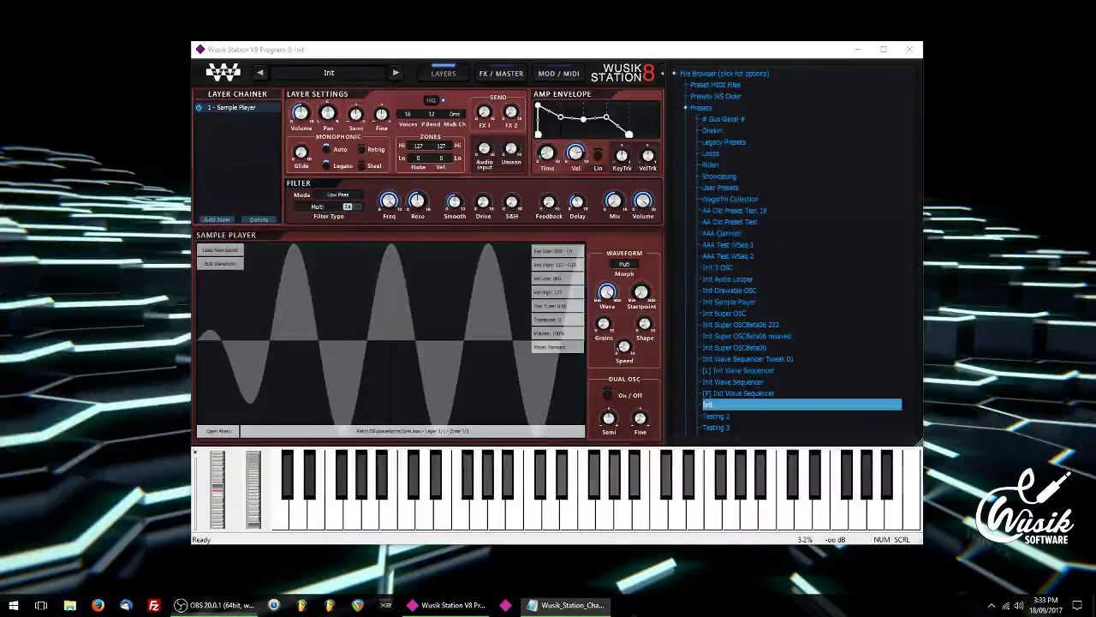
- Minimize Wusik Station and launch SONAR X2 Producer from the taskbar
{"action": "left_click", "coordinate": [858, 49]}
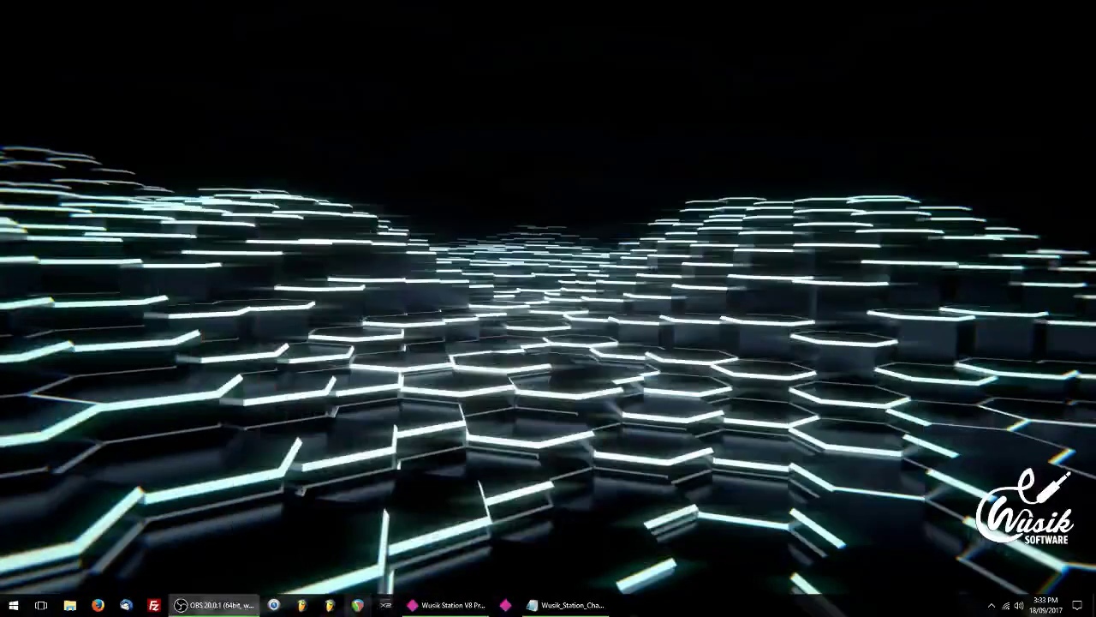
{"action": "left_click", "coordinate": [386, 605]}
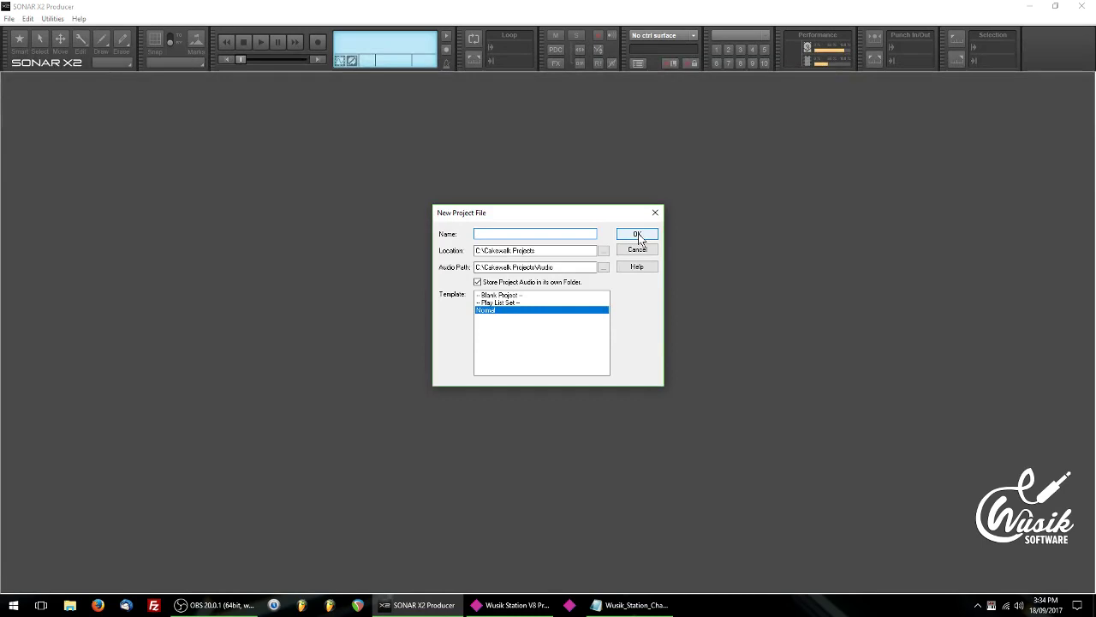
- Create the new project and insert Wusik Station V8 64 bits as a soft synth instrument track
{"action": "left_click", "coordinate": [638, 235]}
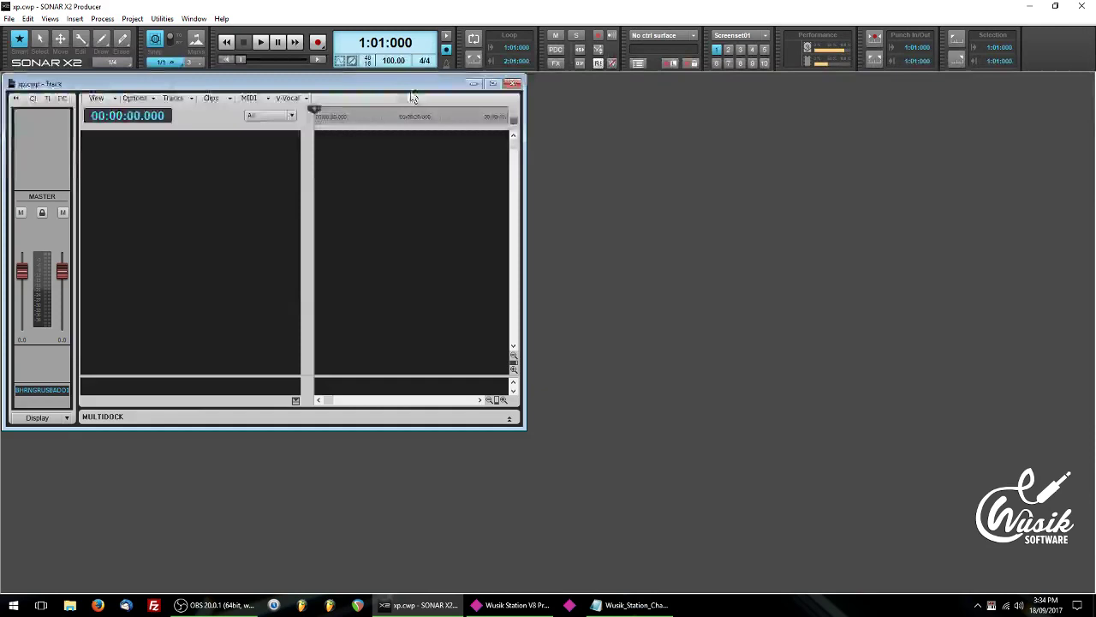
{"action": "double_click", "coordinate": [245, 88]}
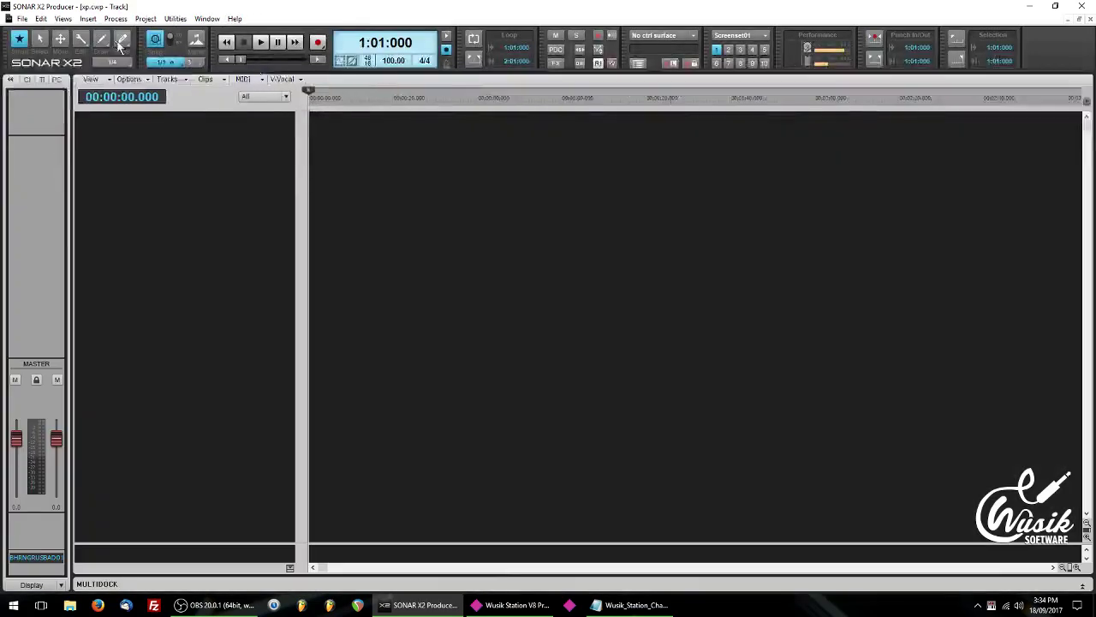
{"action": "left_click", "coordinate": [88, 18]}
{"action": "mouse_move", "coordinate": [121, 56]}
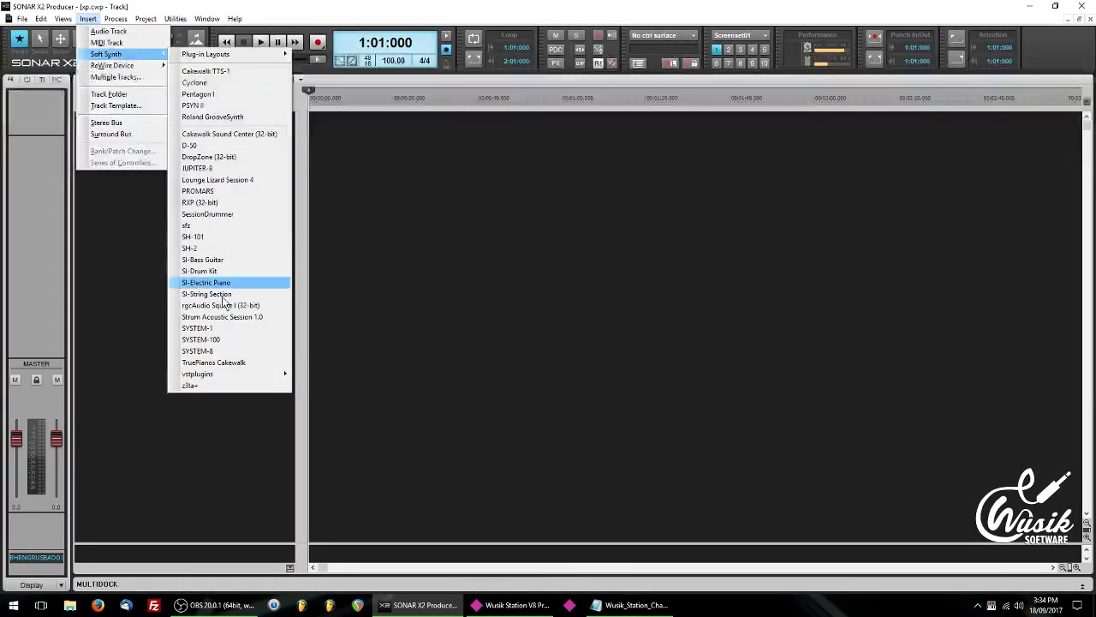
{"action": "mouse_move", "coordinate": [265, 373]}
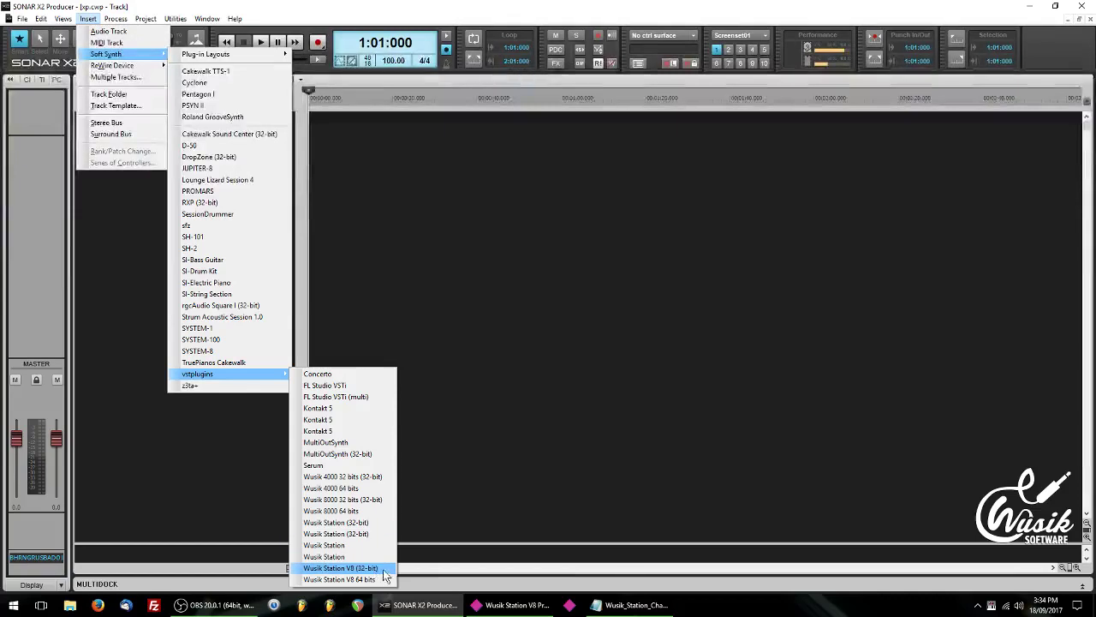
{"action": "left_click", "coordinate": [340, 579]}
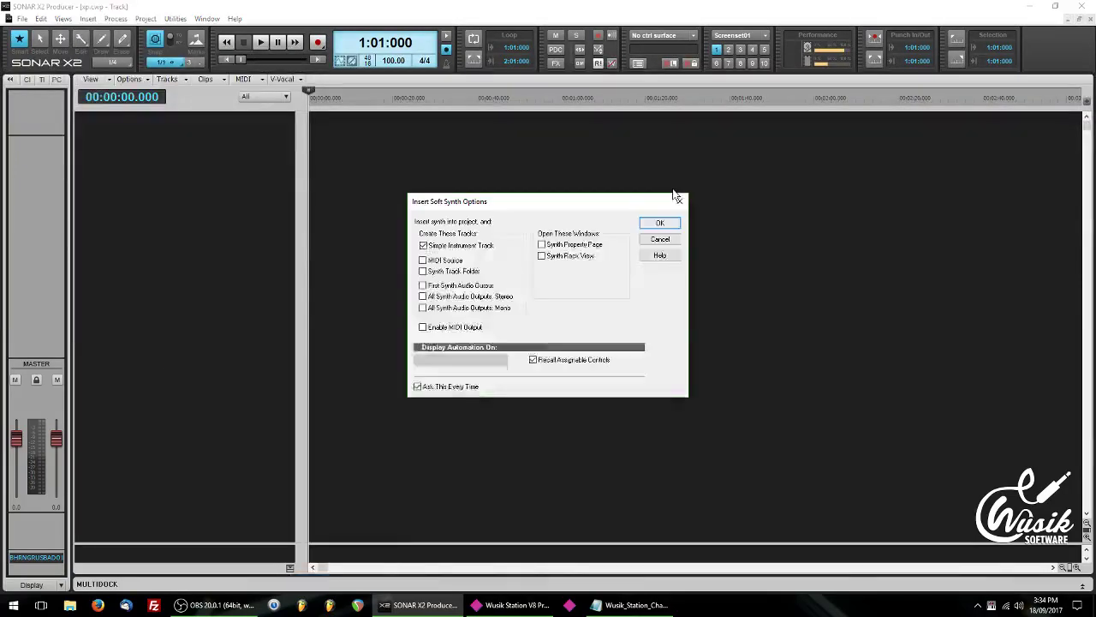
{"action": "left_click", "coordinate": [667, 223]}
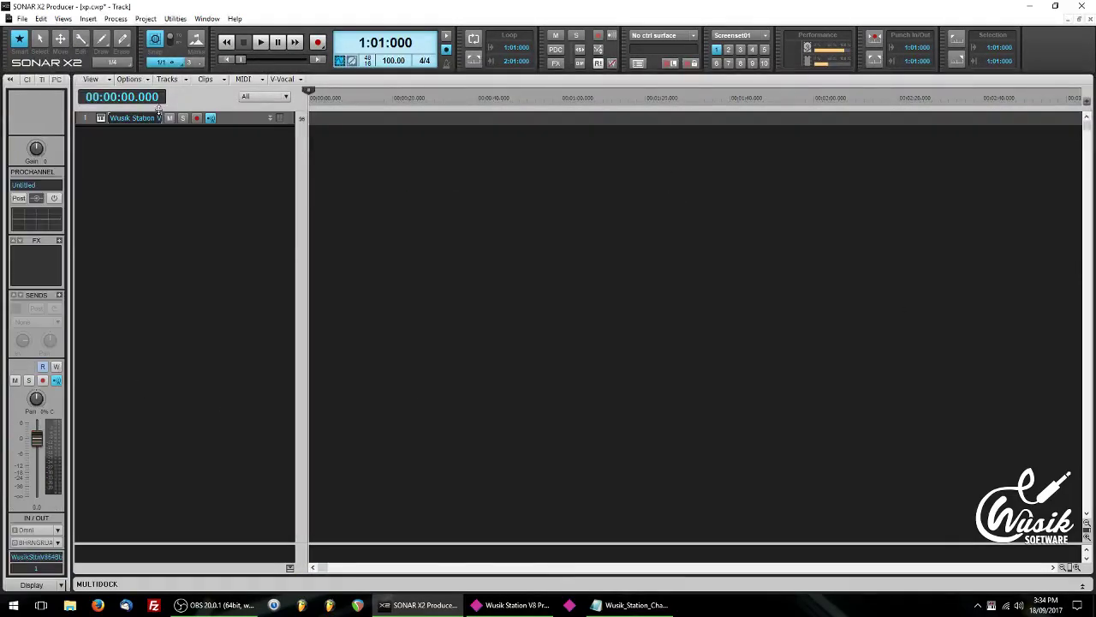
- Center the plugin window, check the version in its About panel, then close it
{"action": "left_click", "coordinate": [100, 119]}
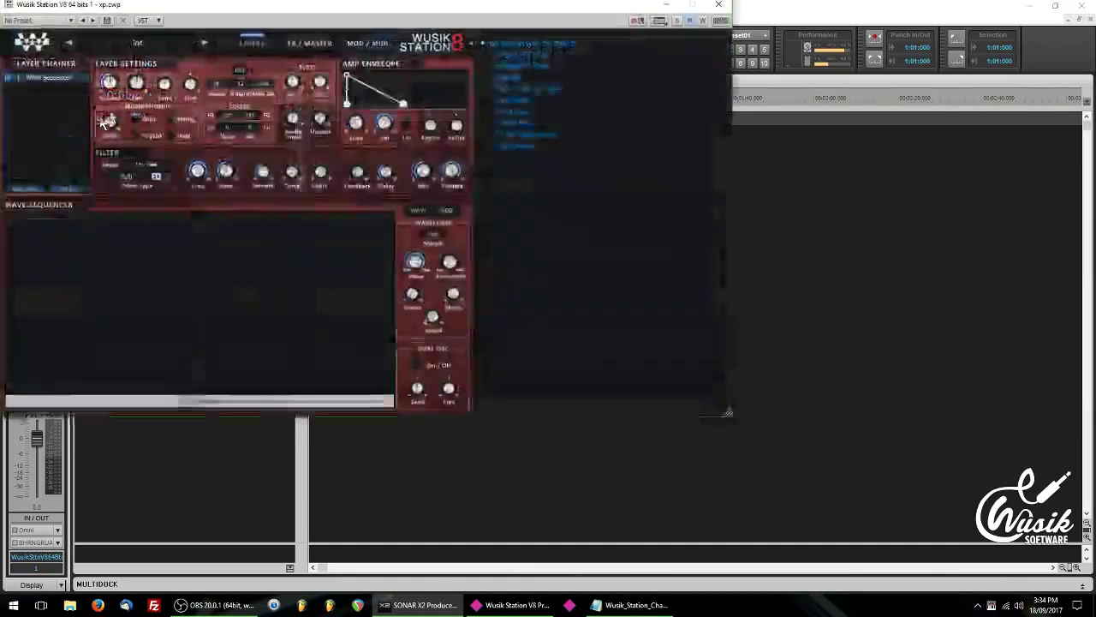
{"action": "left_click_drag", "start_coordinate": [186, 17], "coordinate": [424, 75]}
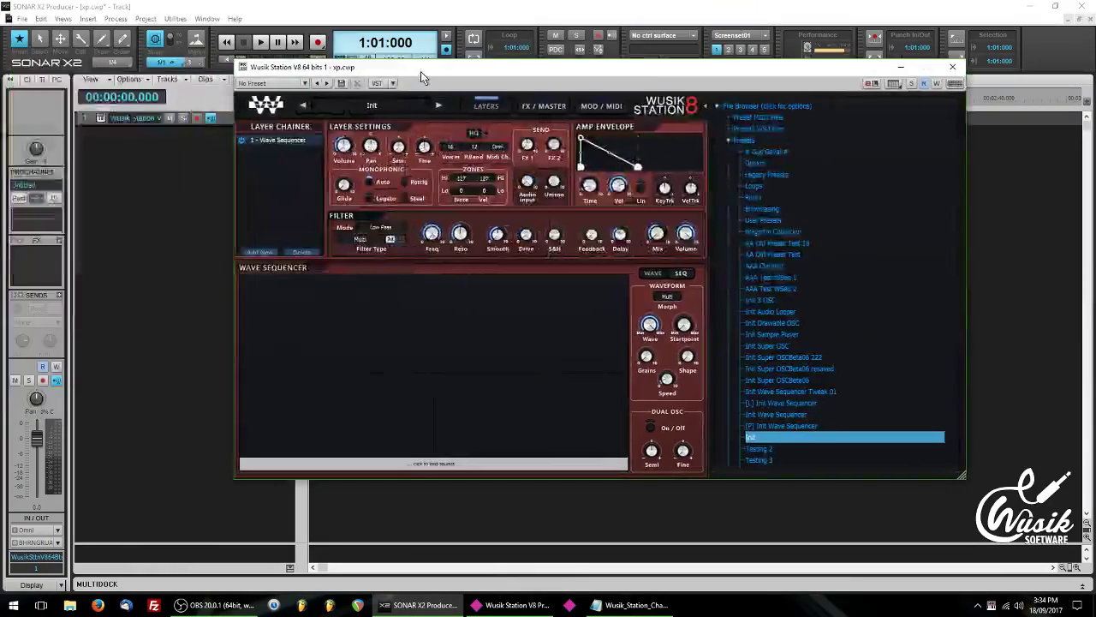
{"action": "left_click", "coordinate": [268, 105]}
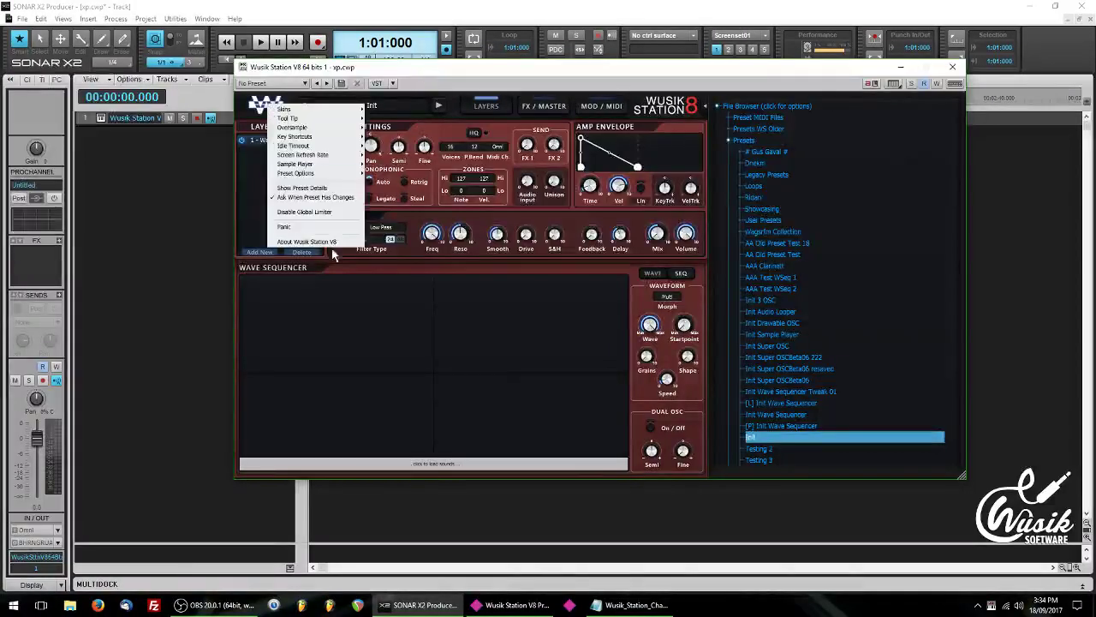
{"action": "left_click", "coordinate": [307, 241]}
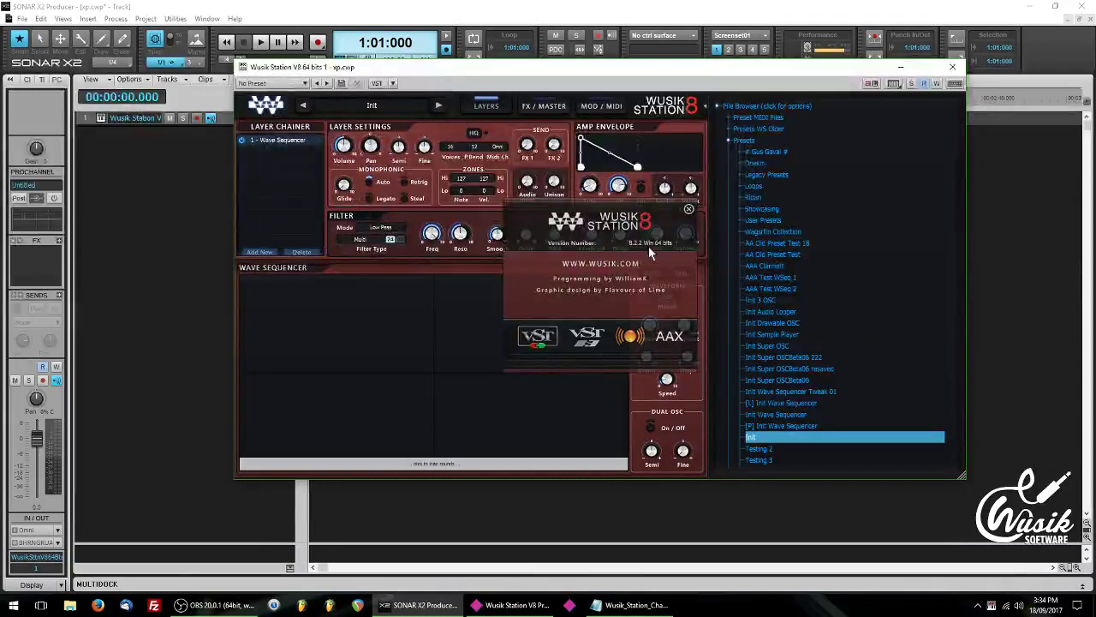
{"action": "left_click", "coordinate": [954, 67]}
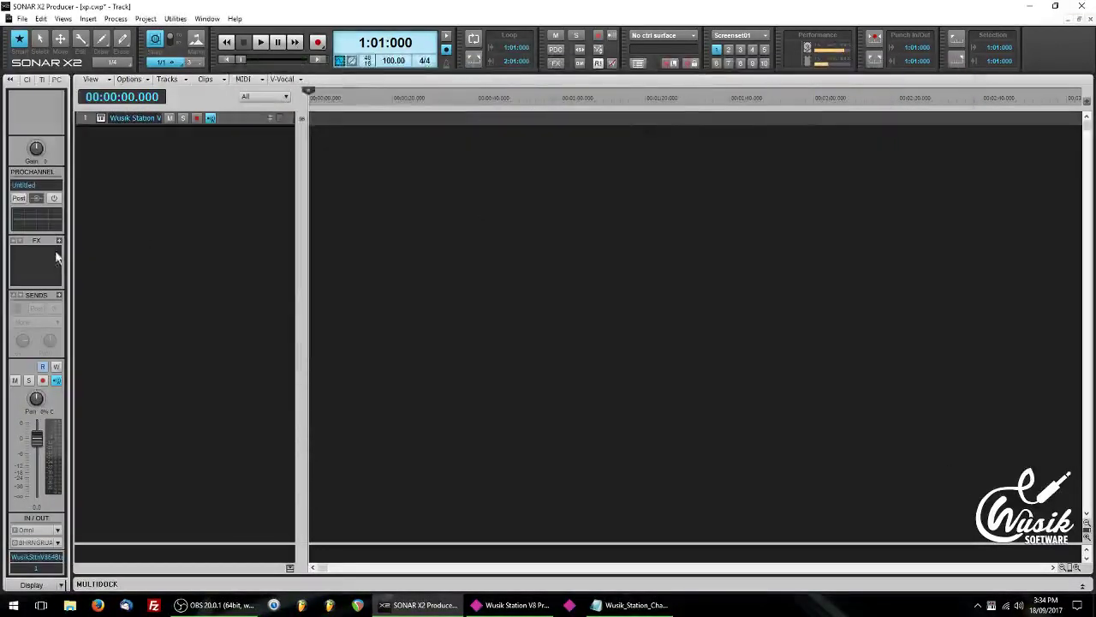
- Add Wusik Station V8 FX 64 bits to the track's FX bin, then quit SONAR
{"action": "right_click", "coordinate": [26, 257]}
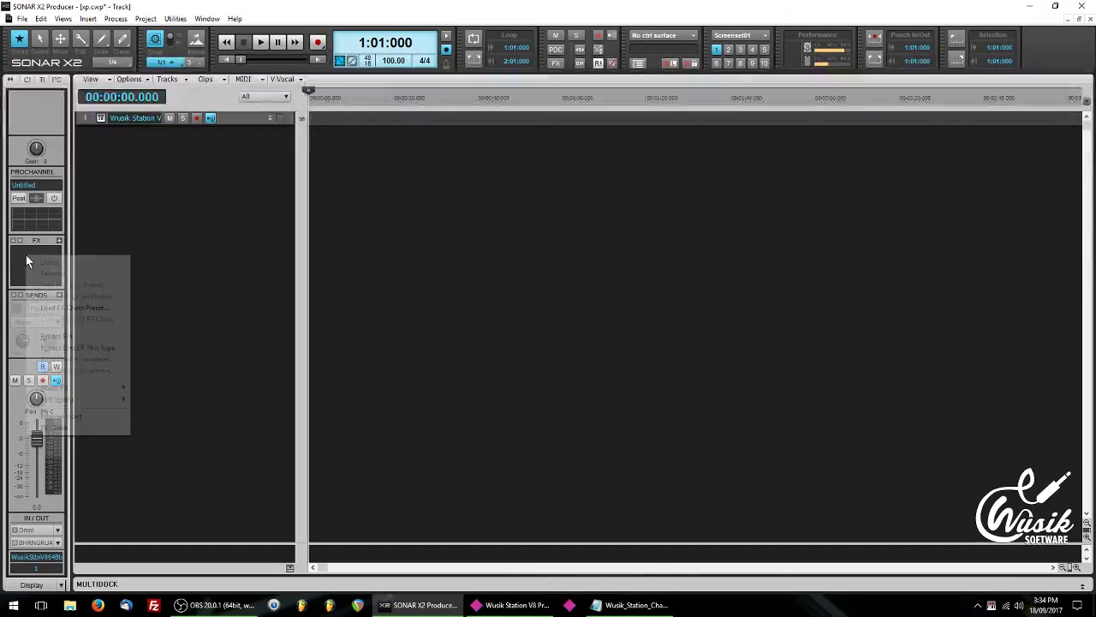
{"action": "mouse_move", "coordinate": [97, 392]}
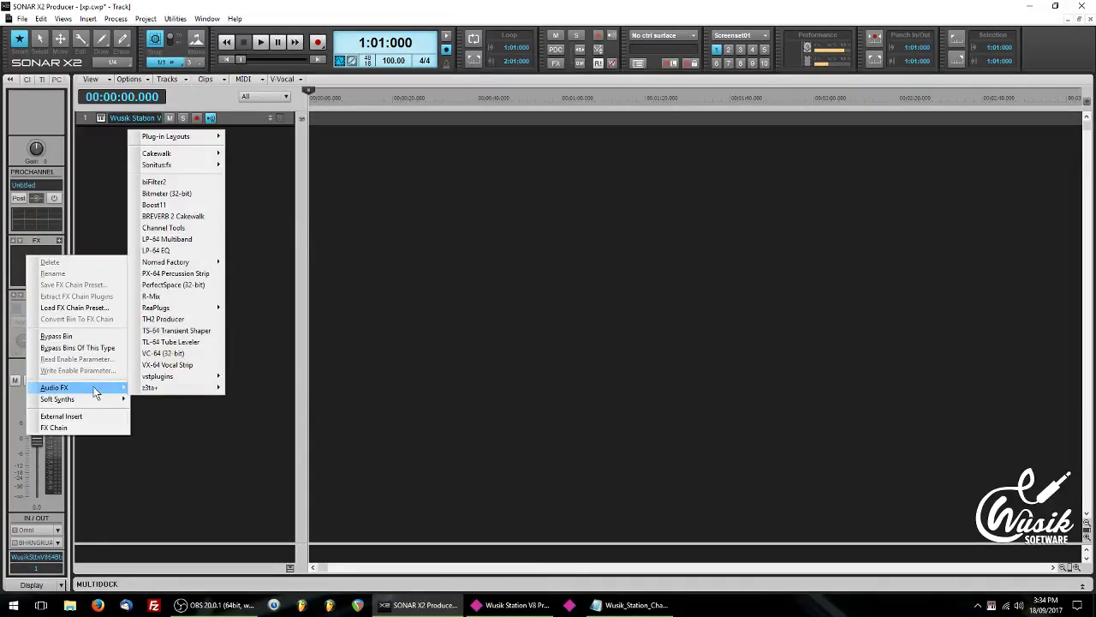
{"action": "mouse_move", "coordinate": [195, 380]}
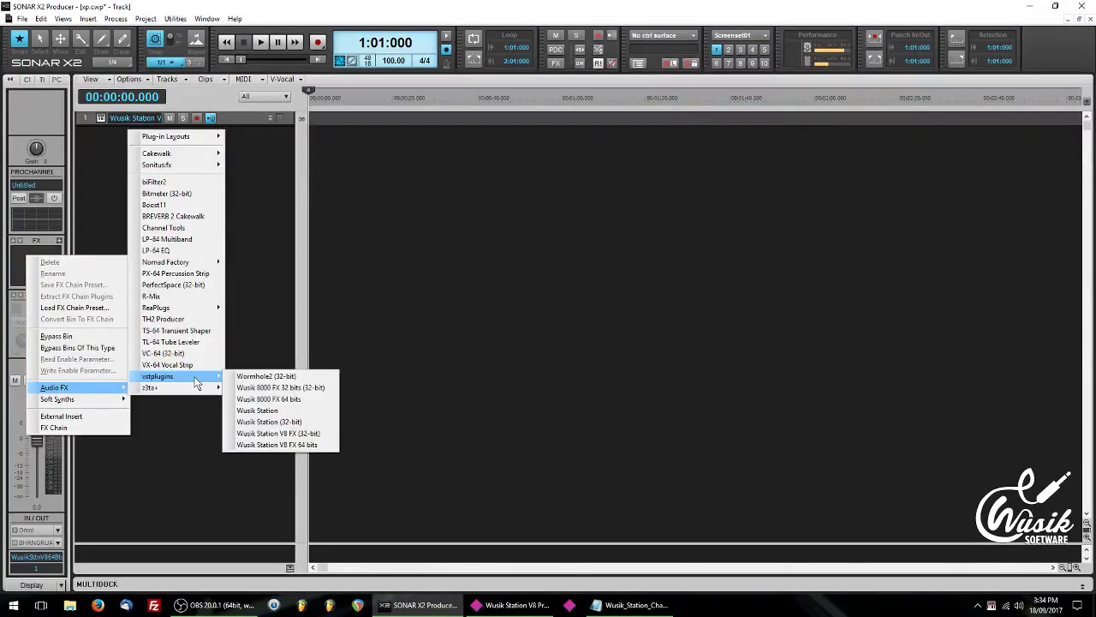
{"action": "left_click", "coordinate": [333, 445]}
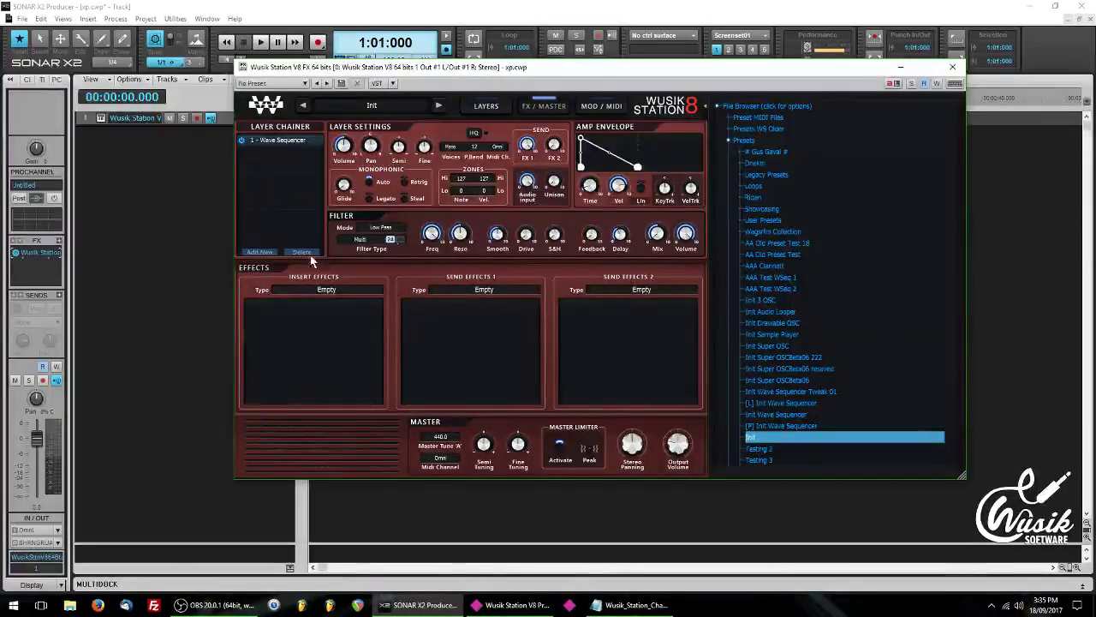
{"action": "mouse_move", "coordinate": [538, 148]}
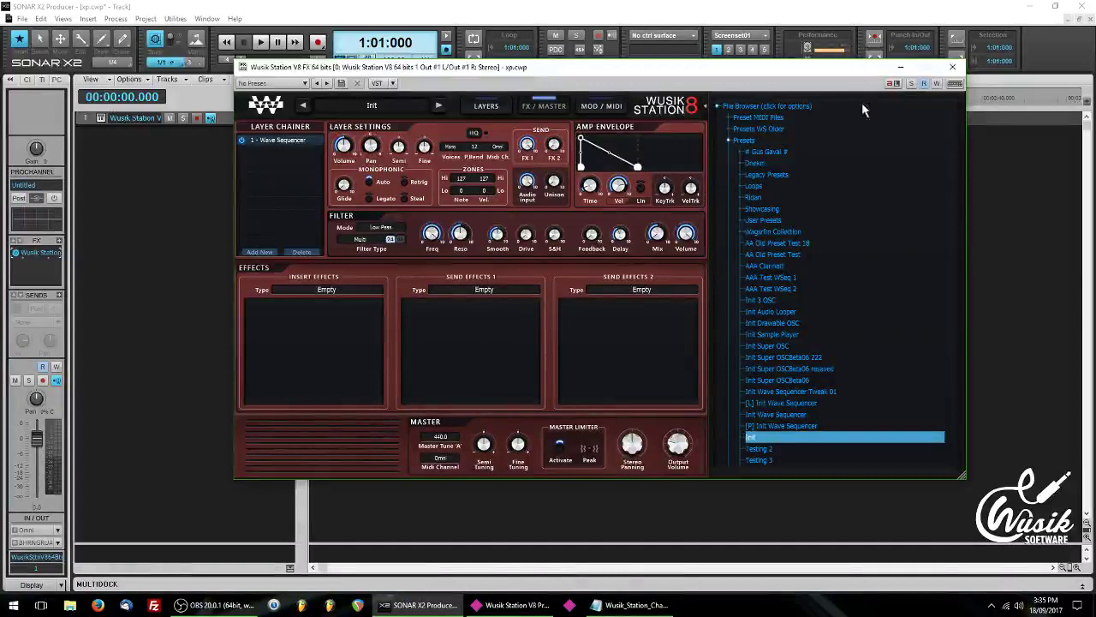
{"action": "left_click", "coordinate": [1083, 6]}
- Discard the SONAR project, return to standalone Wusik Station and expand Preset MIDI Files
{"action": "left_click", "coordinate": [551, 329]}
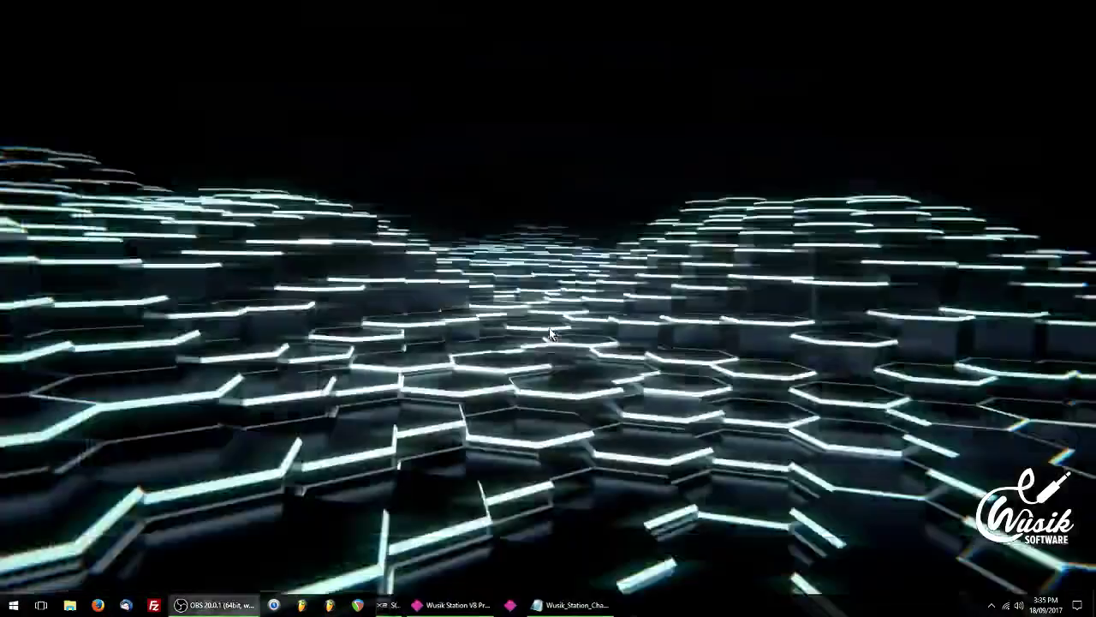
{"action": "left_click", "coordinate": [467, 606]}
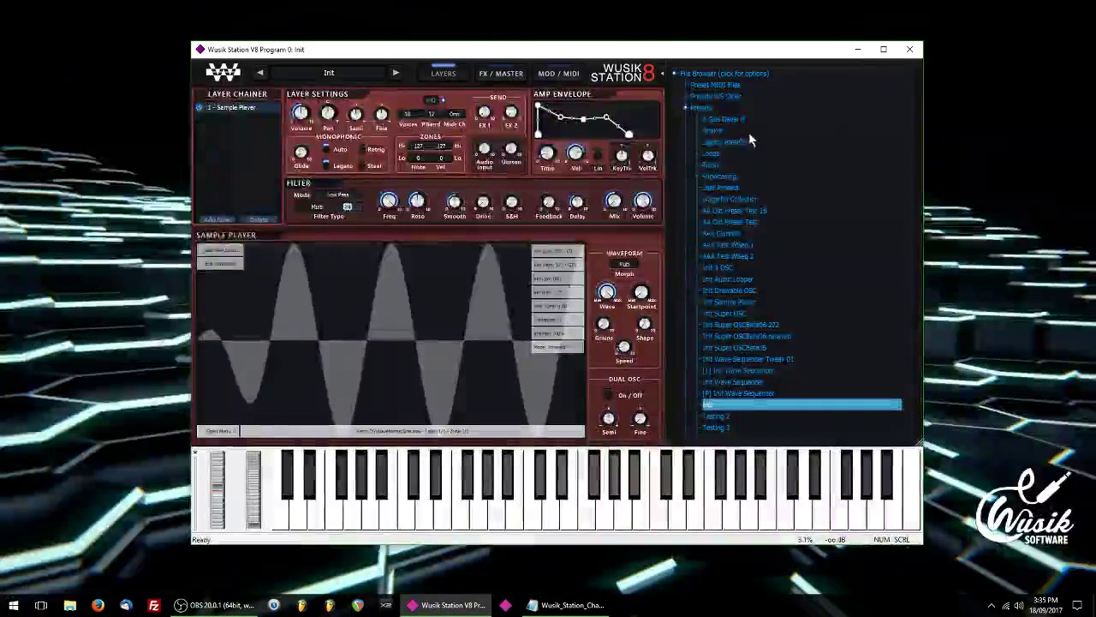
{"action": "left_click", "coordinate": [738, 85]}
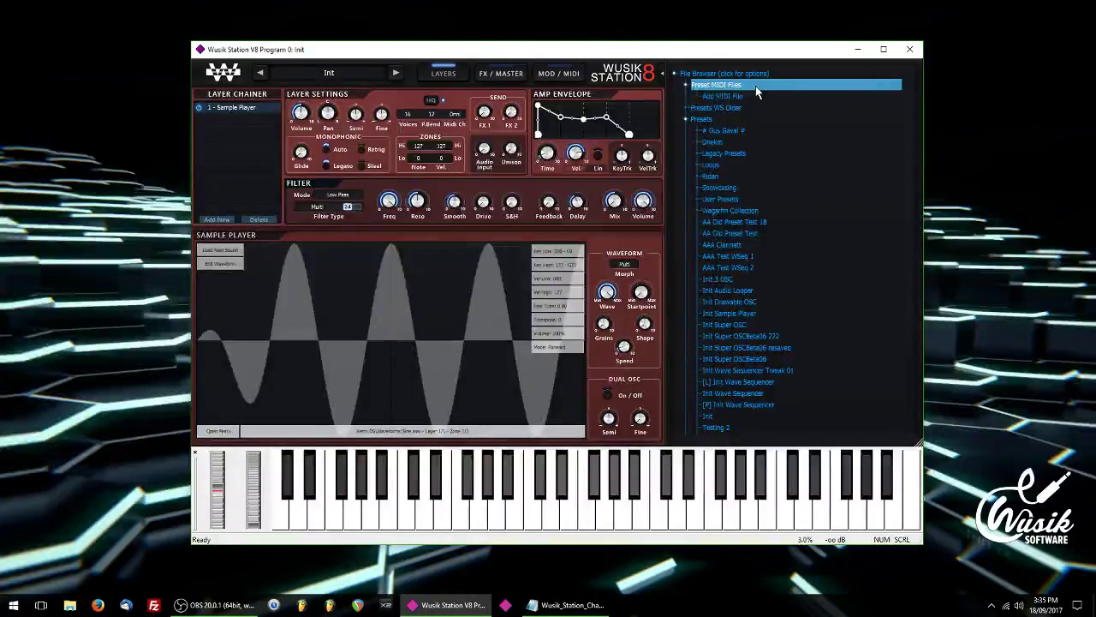
- Add Arp 128bpm.MID from c:\temp as a preset MIDI file and play it
{"action": "left_click", "coordinate": [728, 96]}
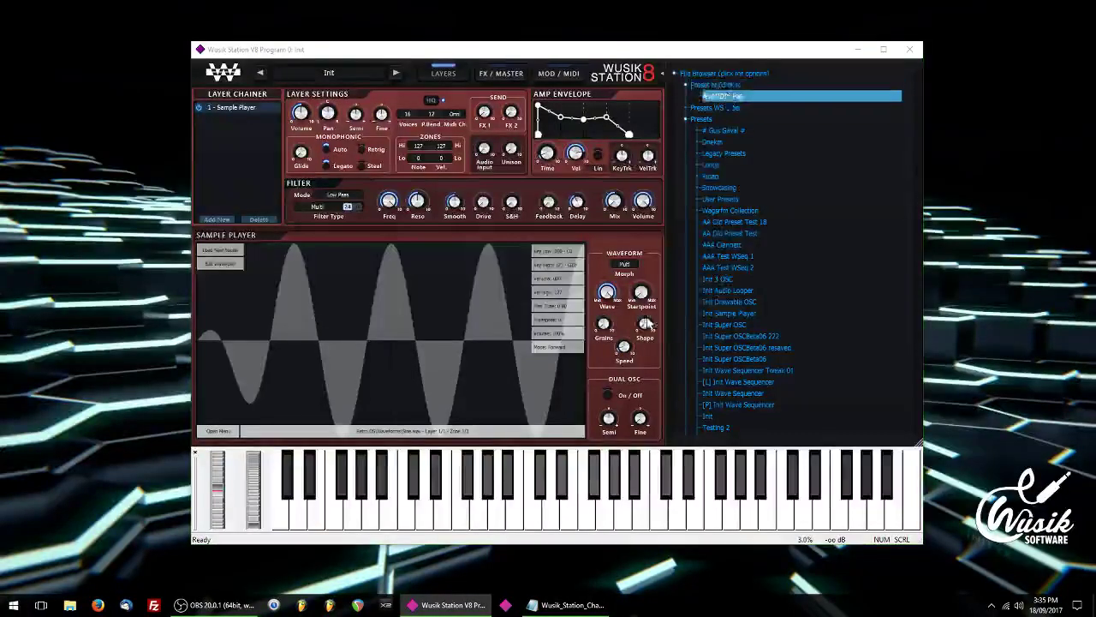
{"action": "type", "text": "c:\\t"}
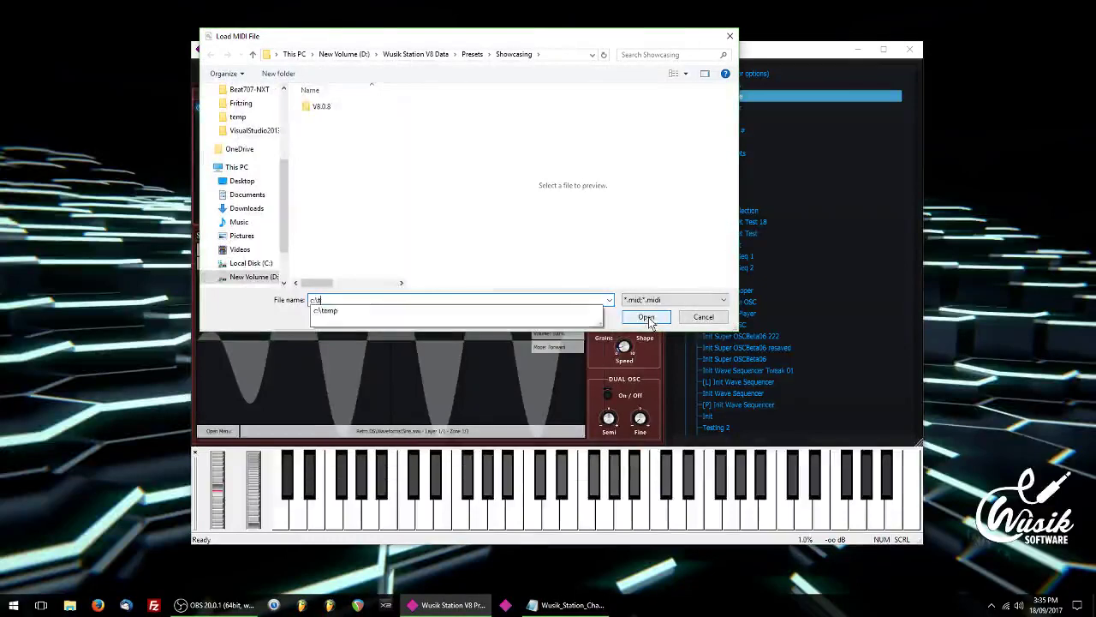
{"action": "type", "text": "emp"}
{"action": "left_click", "coordinate": [647, 318]}
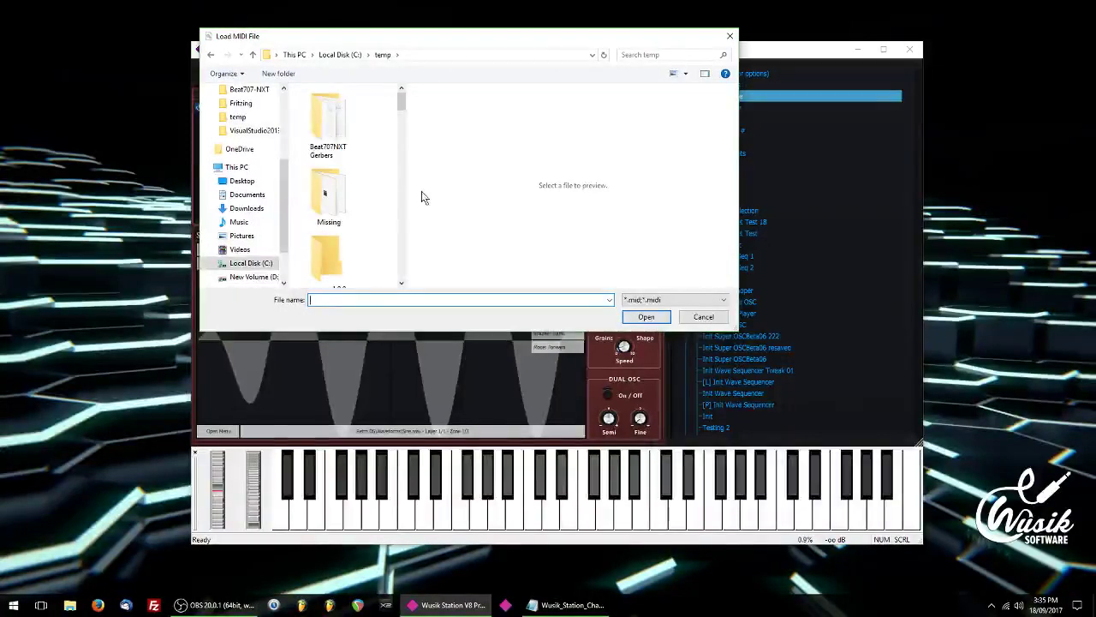
{"action": "left_click", "coordinate": [705, 74]}
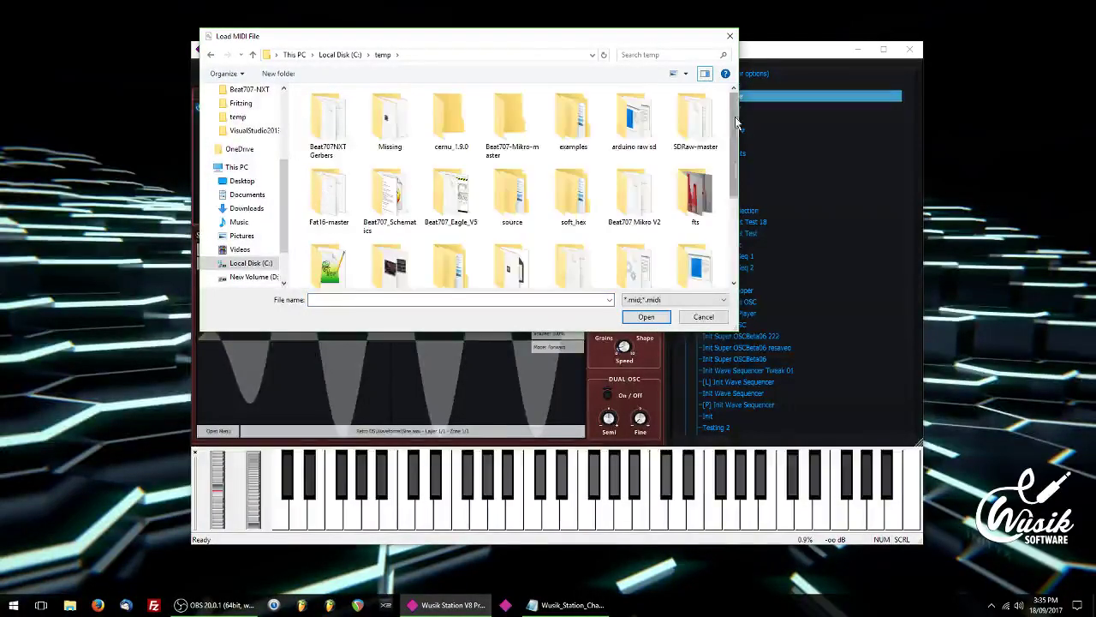
{"action": "left_click_drag", "start_coordinate": [735, 123], "coordinate": [738, 198]}
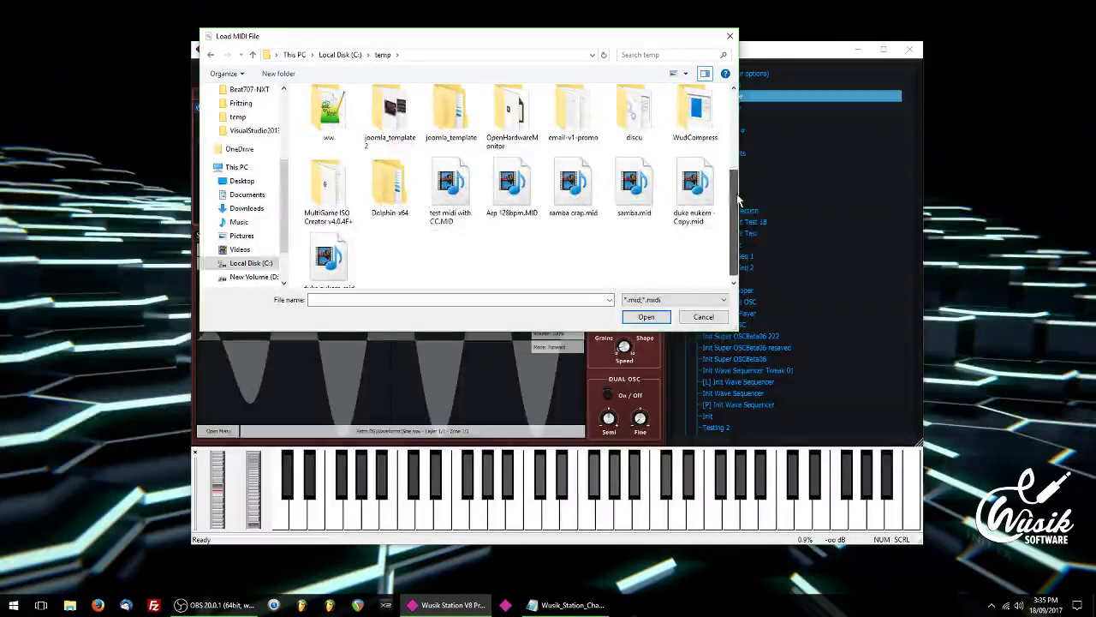
{"action": "double_click", "coordinate": [512, 184]}
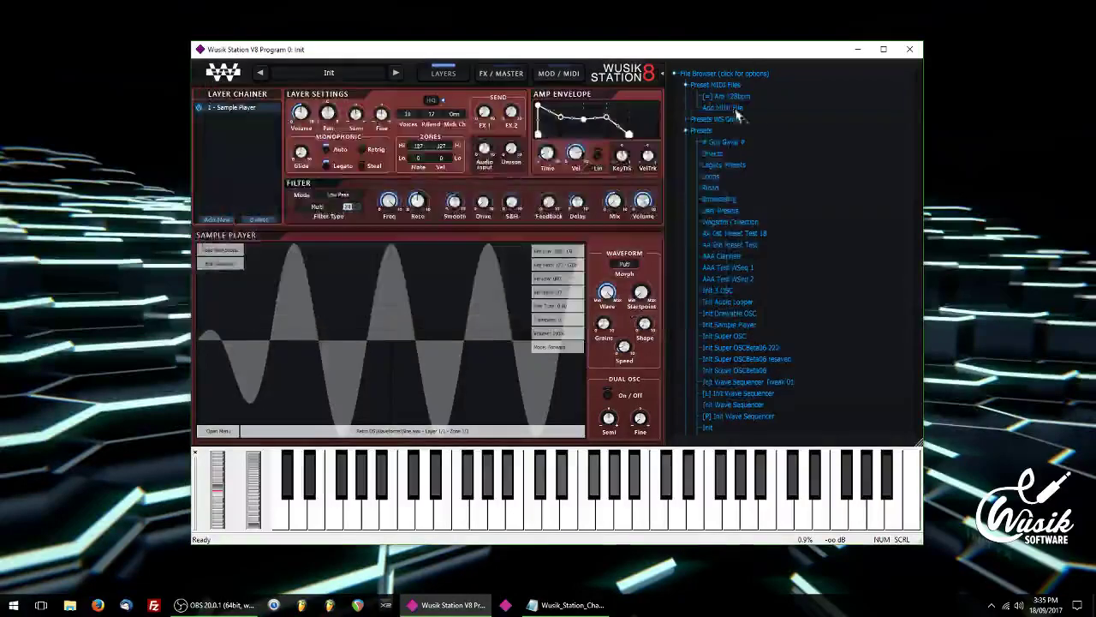
{"action": "left_click", "coordinate": [745, 97]}
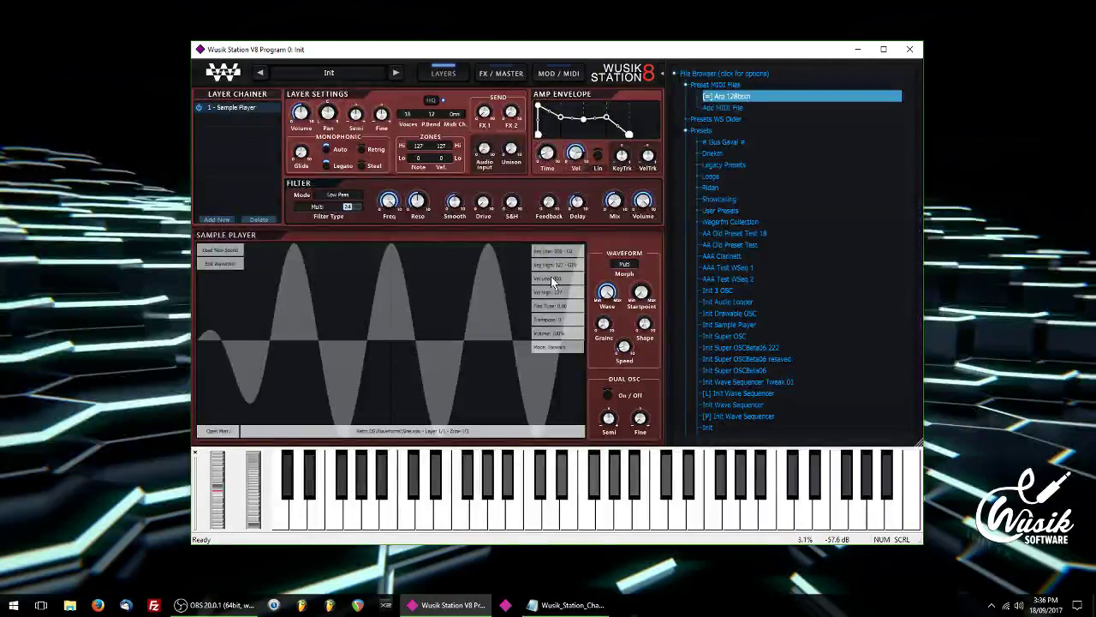
- Set the Arp 128bpm MIDI file to loop, trigger from any key, and transpose by key
{"action": "right_click", "coordinate": [456, 328]}
{"action": "left_click", "coordinate": [551, 192]}
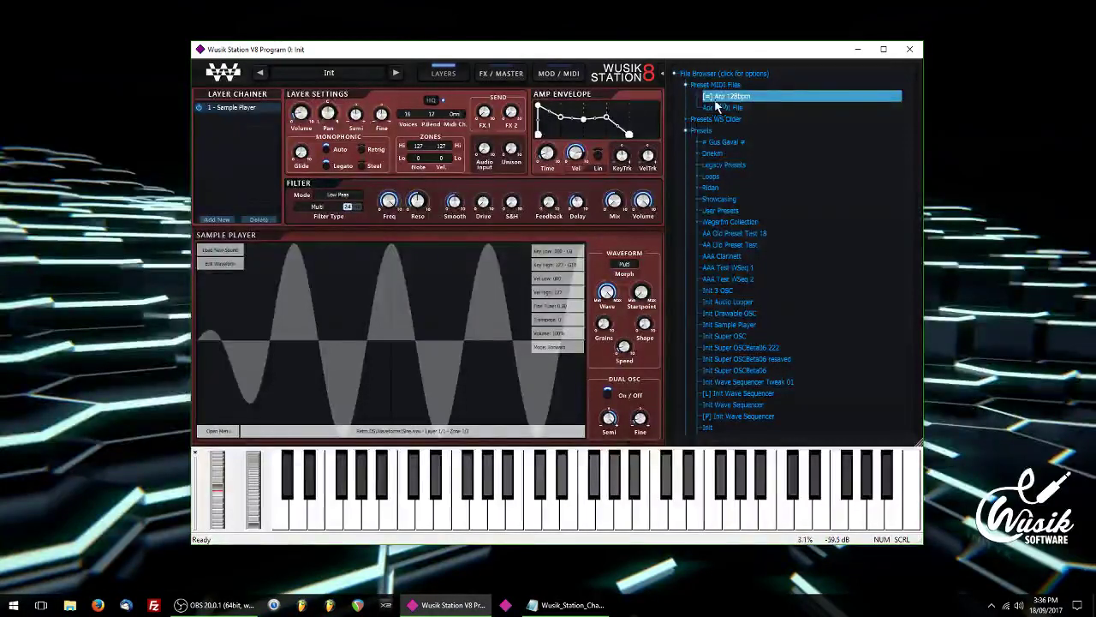
{"action": "right_click", "coordinate": [743, 99]}
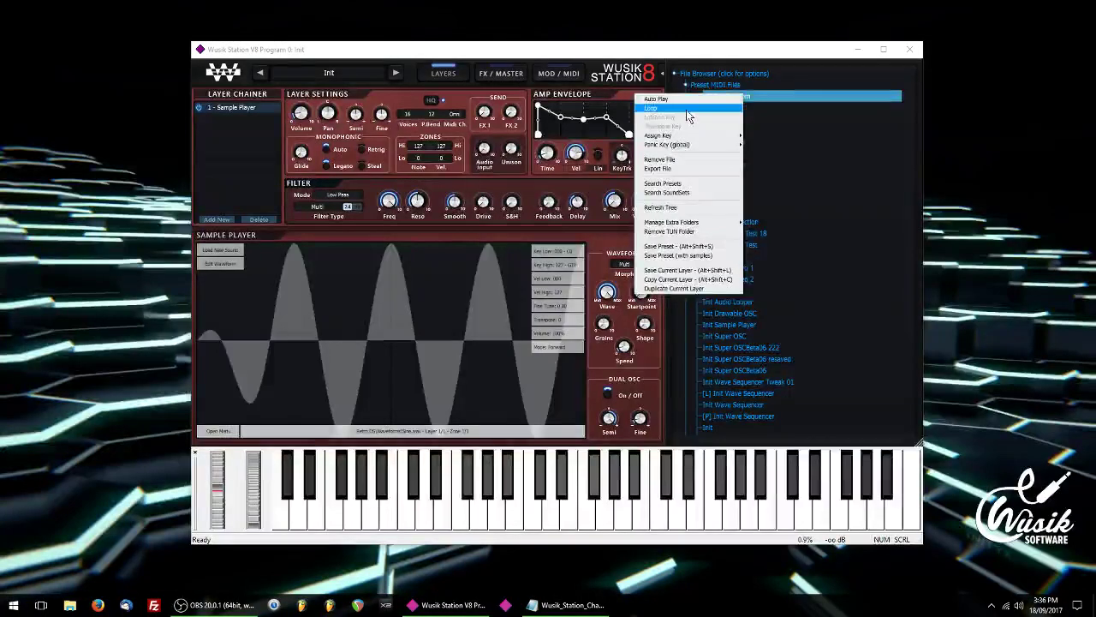
{"action": "left_click", "coordinate": [686, 109]}
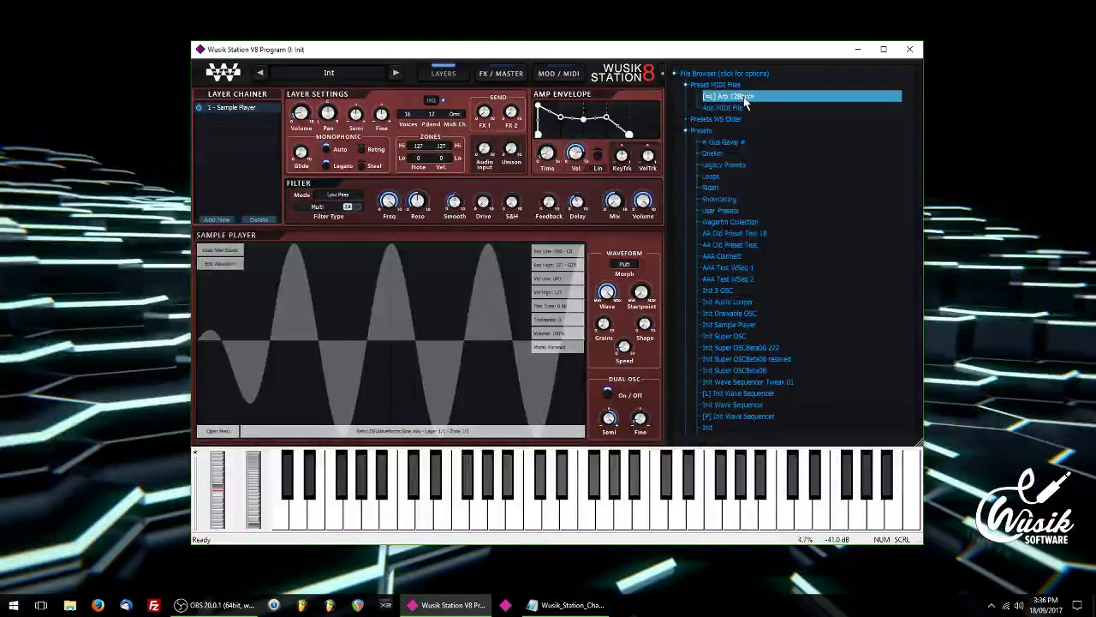
{"action": "right_click", "coordinate": [744, 97]}
{"action": "mouse_move", "coordinate": [700, 141]}
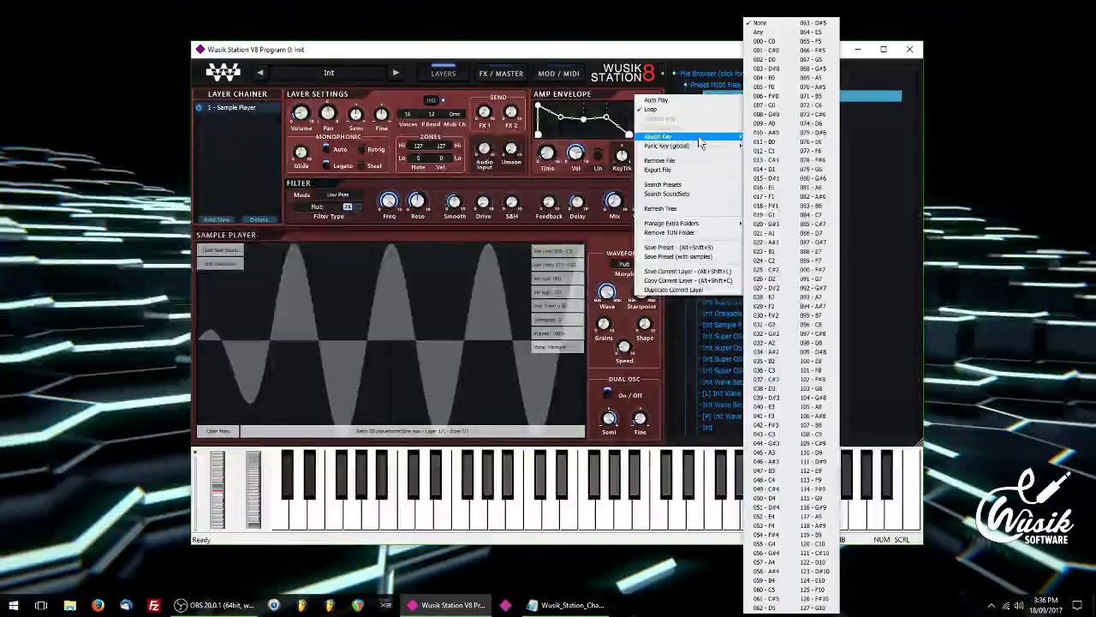
{"action": "left_click", "coordinate": [758, 32]}
{"action": "right_click", "coordinate": [753, 99]}
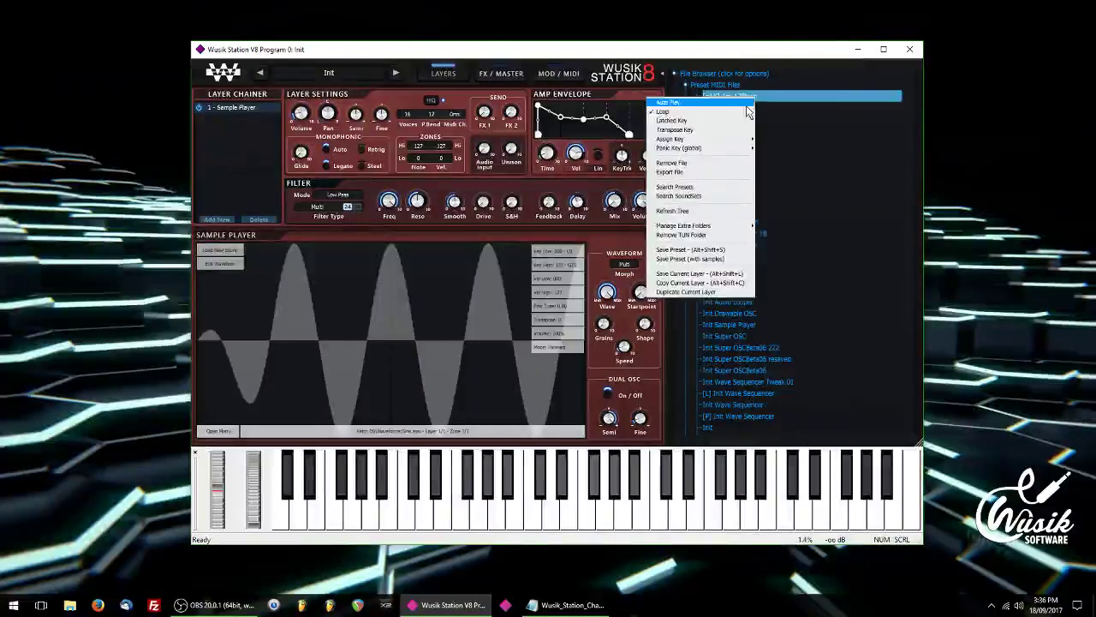
{"action": "left_click", "coordinate": [698, 131]}
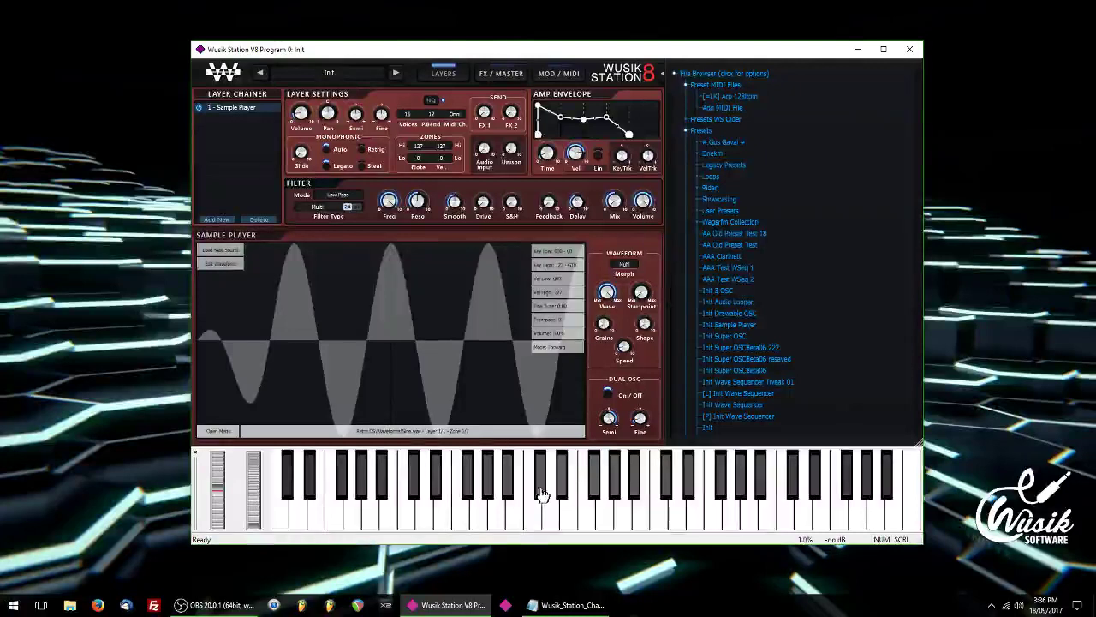
- Play ten keyboard notes to hear the looping arpeggio transpose, then expand the Showcasing folder
{"action": "left_click", "coordinate": [538, 520]}
{"action": "left_click", "coordinate": [528, 512]}
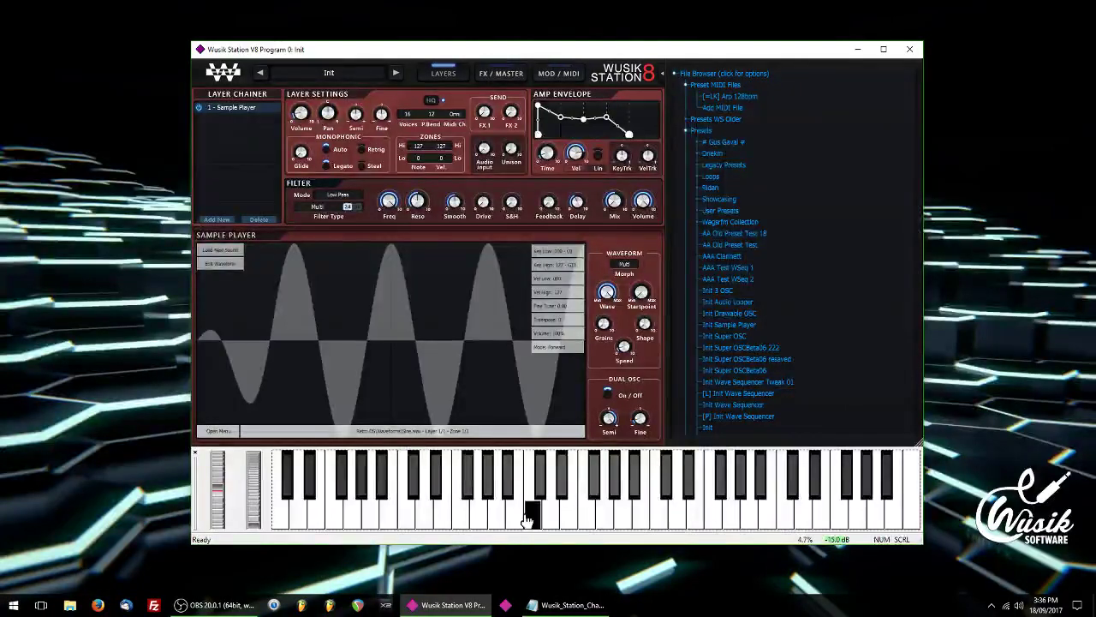
{"action": "left_click", "coordinate": [572, 519]}
{"action": "left_click", "coordinate": [602, 516]}
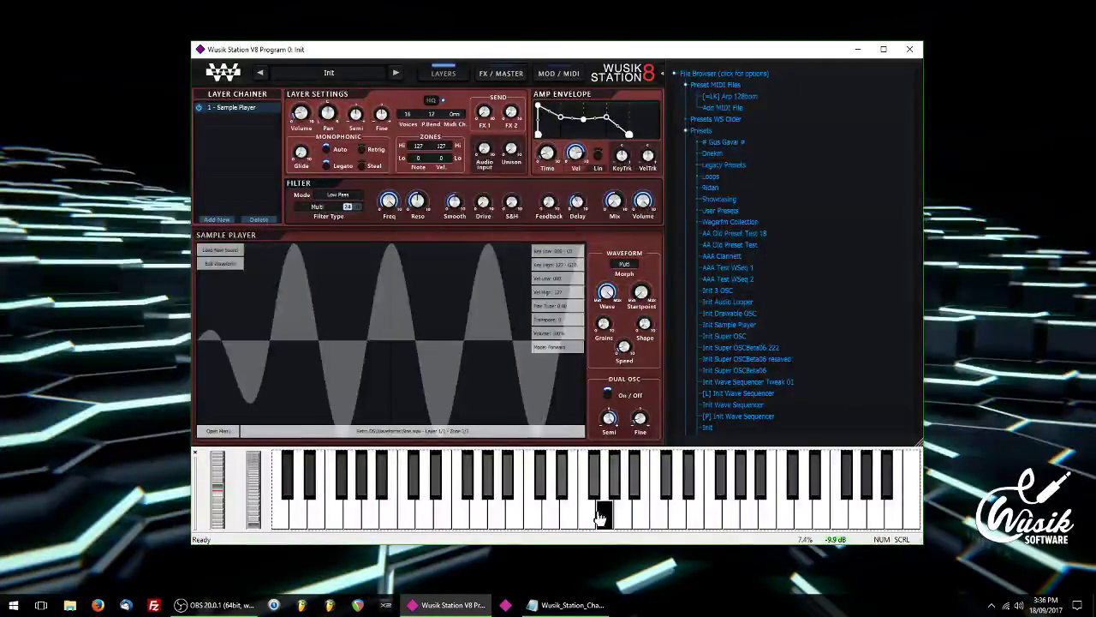
{"action": "left_click", "coordinate": [580, 497]}
{"action": "left_click", "coordinate": [561, 493]}
{"action": "left_click", "coordinate": [626, 486]}
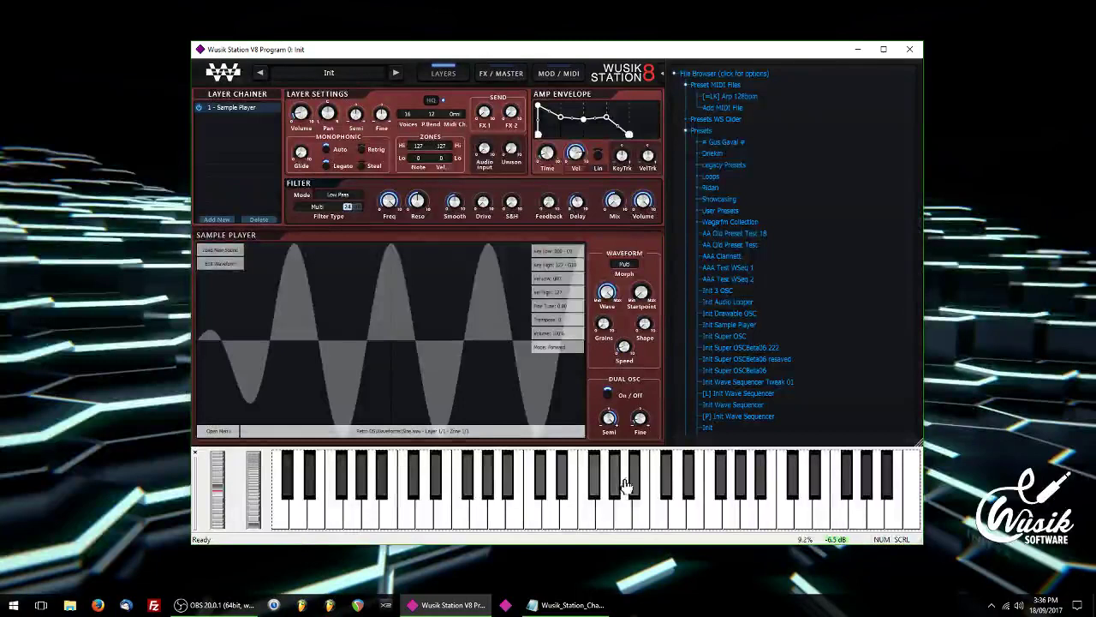
{"action": "left_click", "coordinate": [631, 490]}
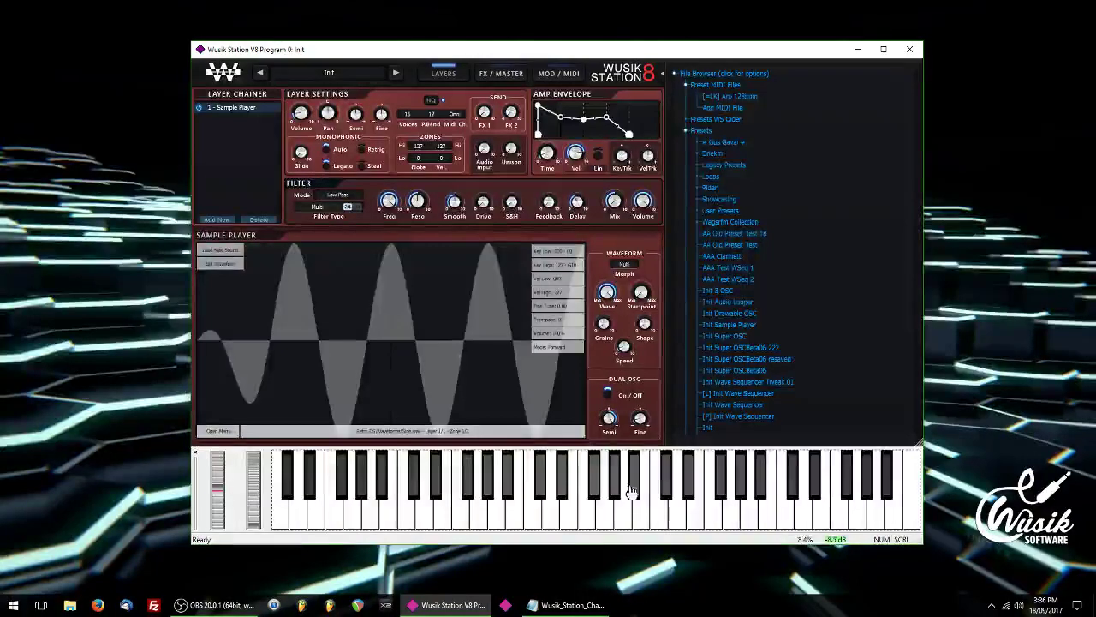
{"action": "left_click", "coordinate": [571, 517]}
{"action": "left_click", "coordinate": [484, 516]}
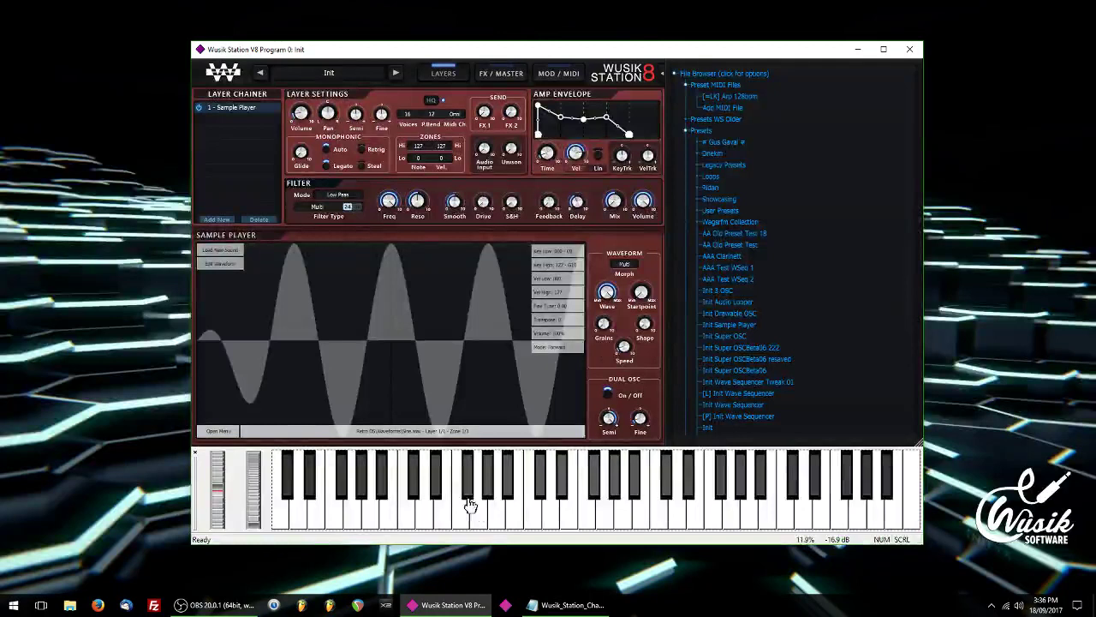
{"action": "left_click", "coordinate": [760, 199]}
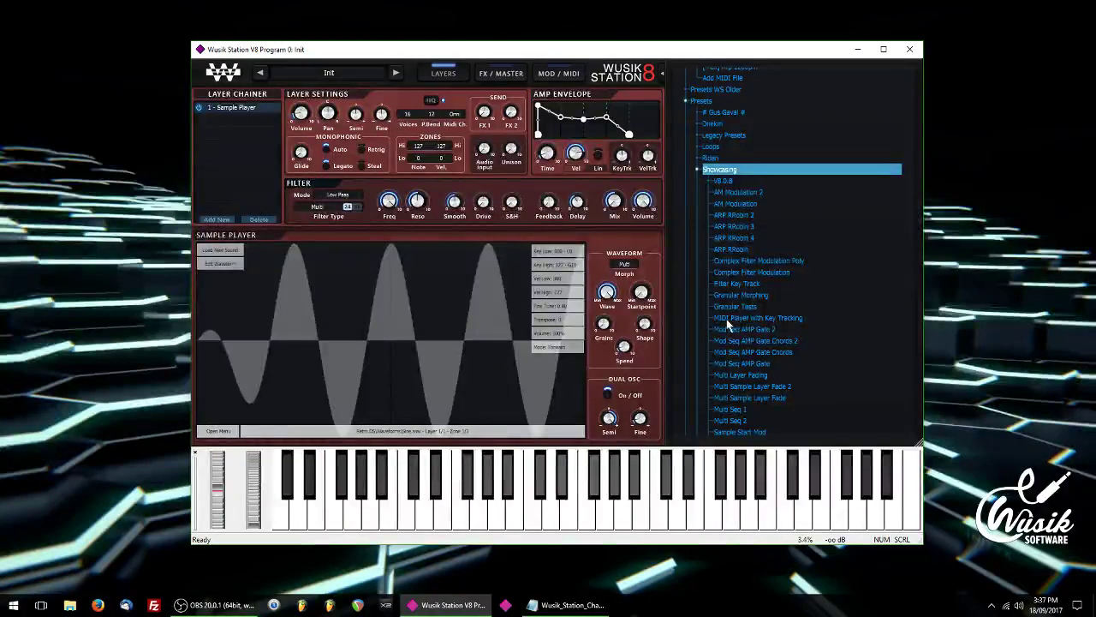
- Load MIDI Player with Key Tracking from Showcasing, discarding current changes, and play notes on it
{"action": "double_click", "coordinate": [771, 318]}
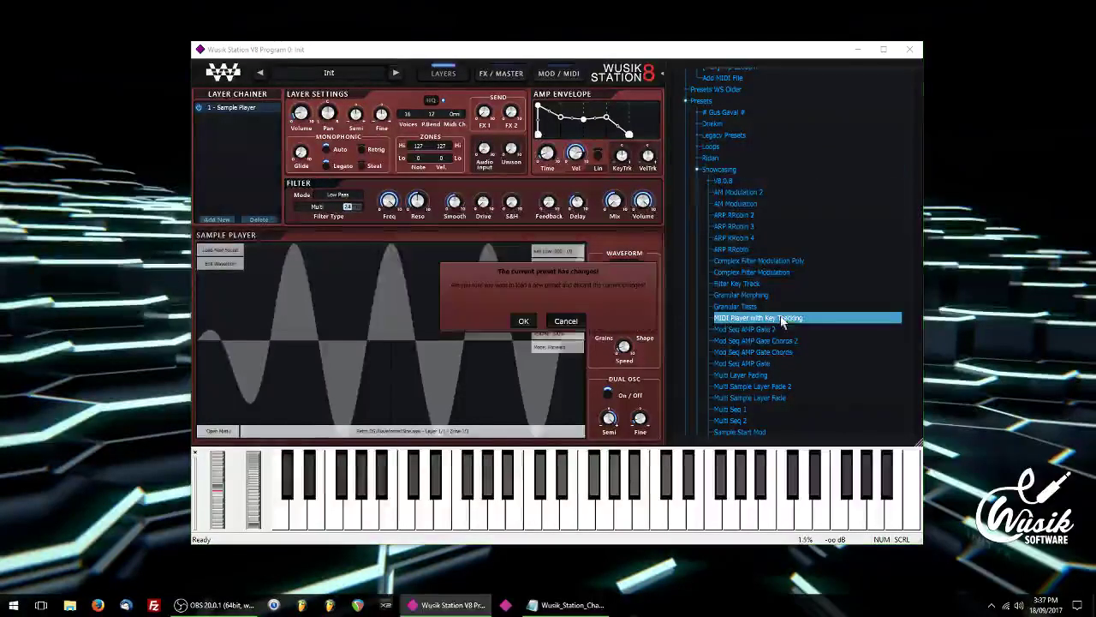
{"action": "left_click", "coordinate": [520, 323]}
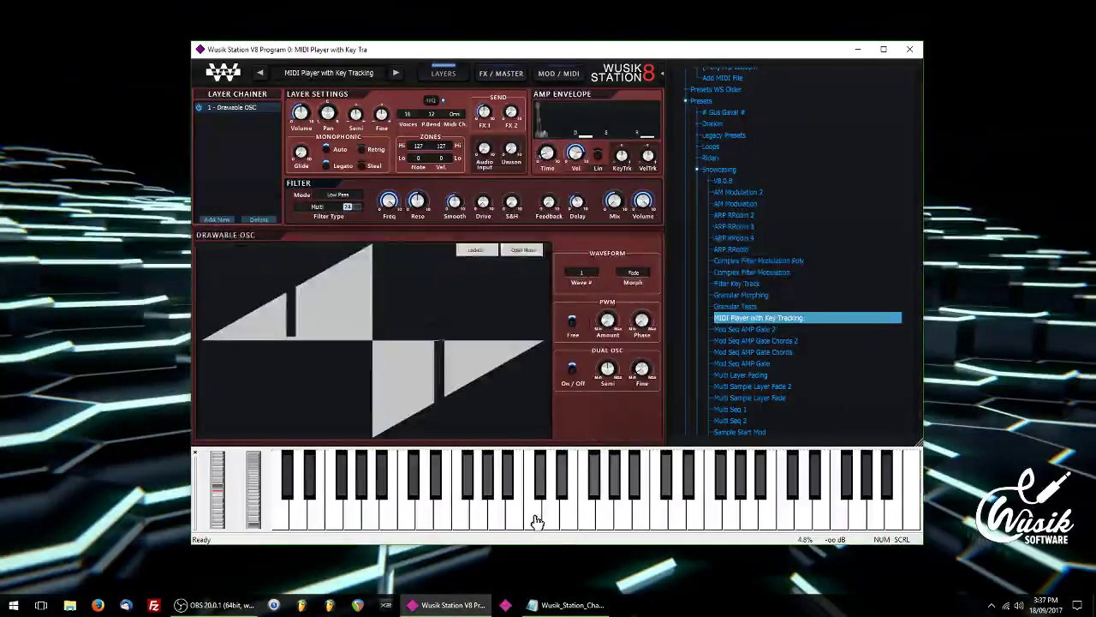
{"action": "left_click", "coordinate": [534, 521]}
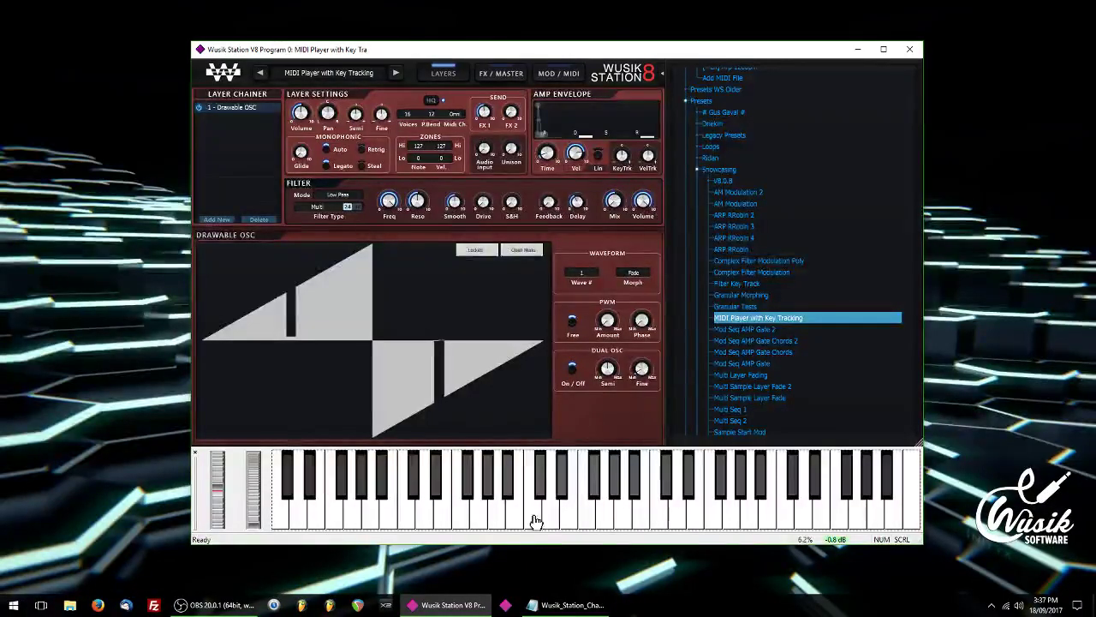
{"action": "left_click_drag", "start_coordinate": [468, 520], "coordinate": [685, 518]}
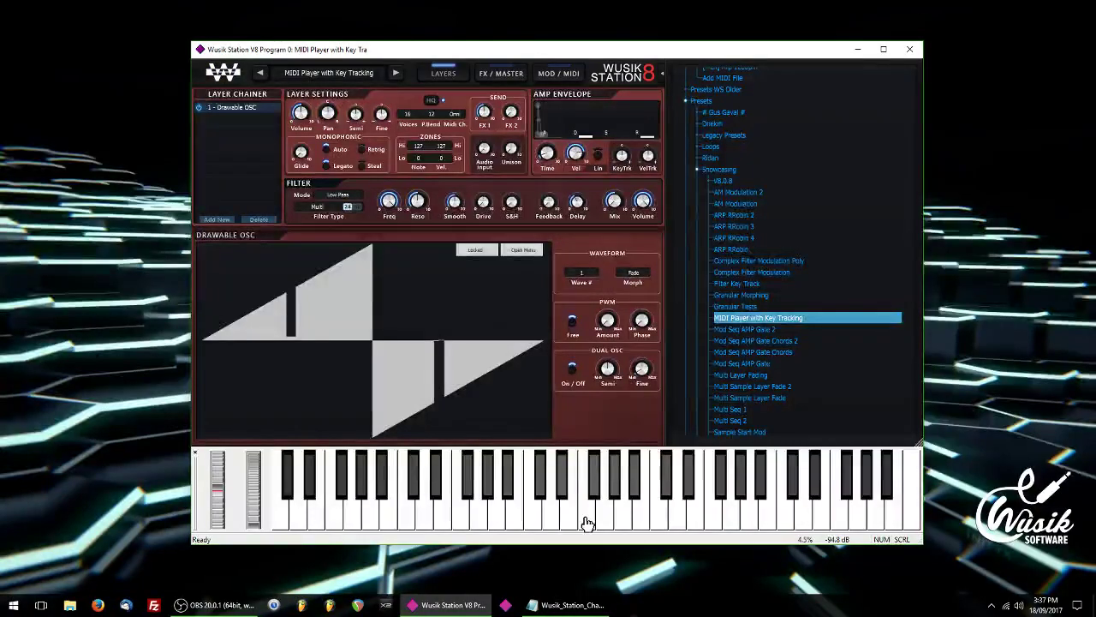
{"action": "left_click", "coordinate": [236, 79]}
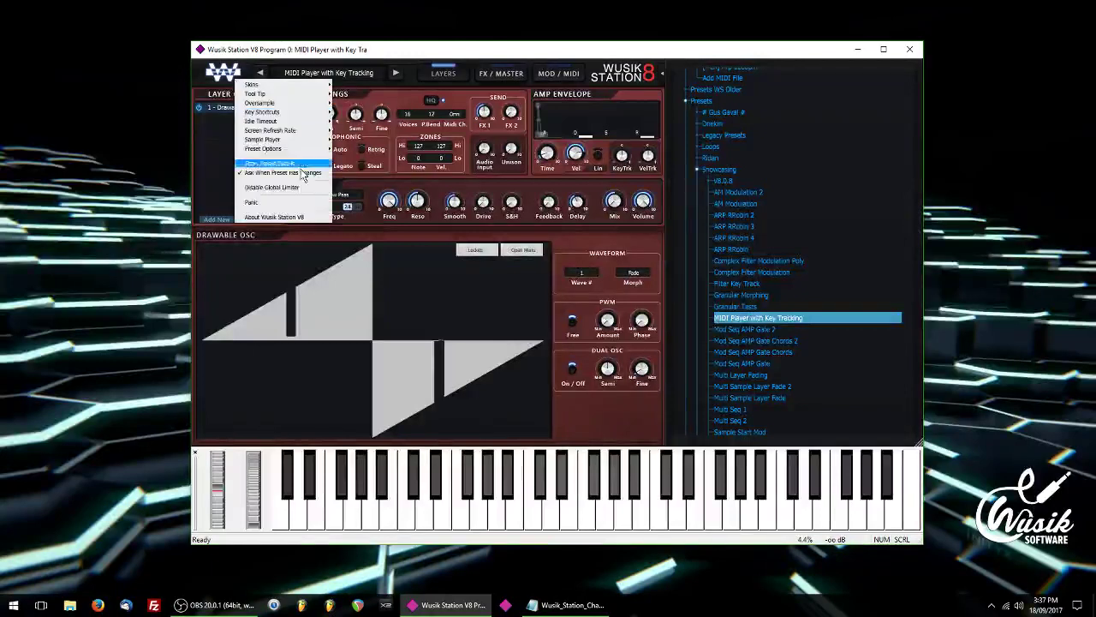
{"action": "left_click", "coordinate": [300, 203]}
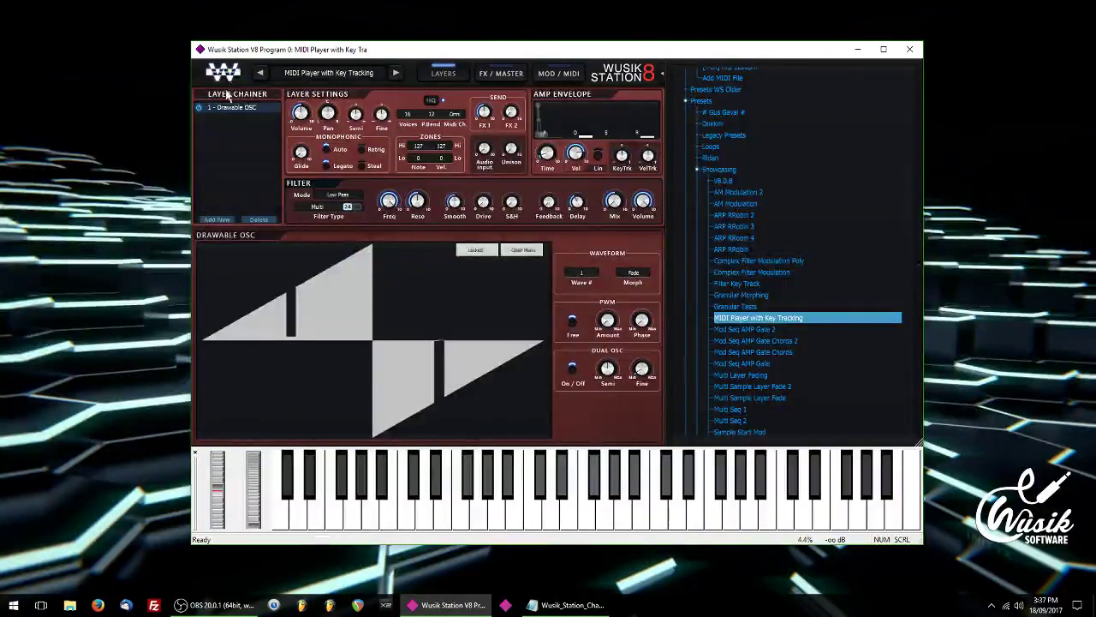
{"action": "left_click", "coordinate": [552, 518]}
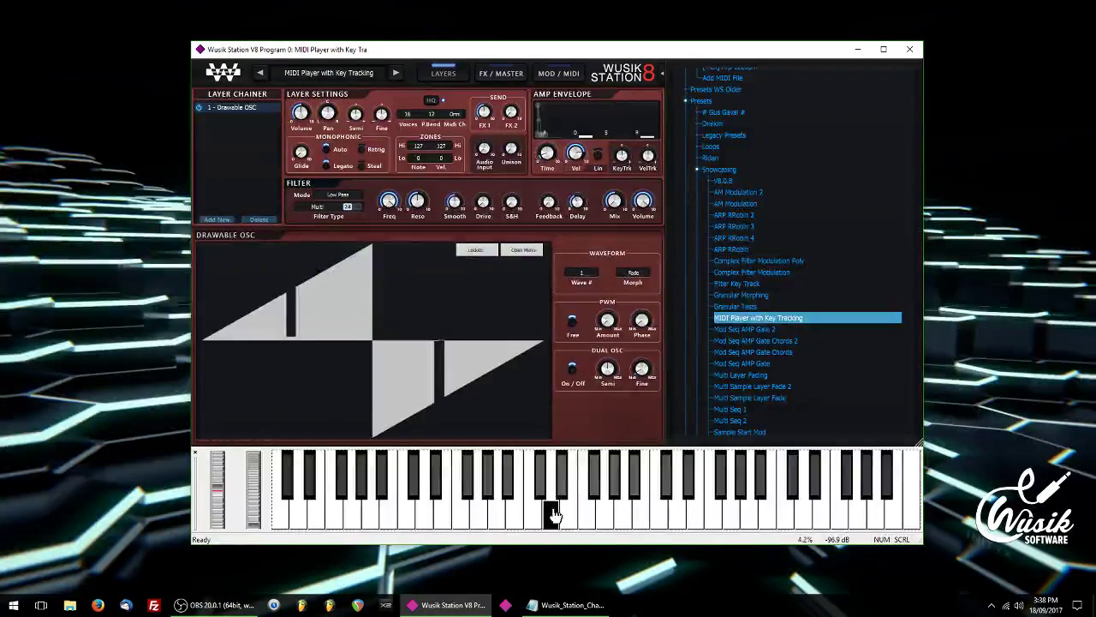
{"action": "mouse_move", "coordinate": [580, 199]}
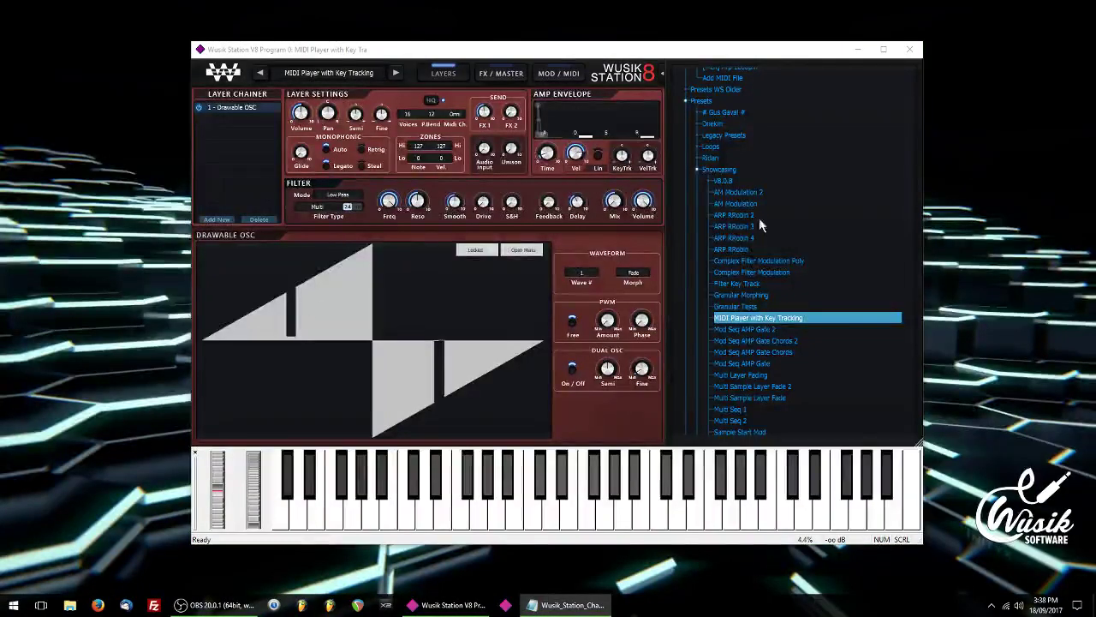
- Collapse Showcasing and browse the Arp 128bpm file's Assign/Point Key options without changing anything
{"action": "left_click", "coordinate": [755, 170]}
{"action": "scroll", "coordinate": [765, 166], "scroll_direction": "up", "scroll_amount": 2}
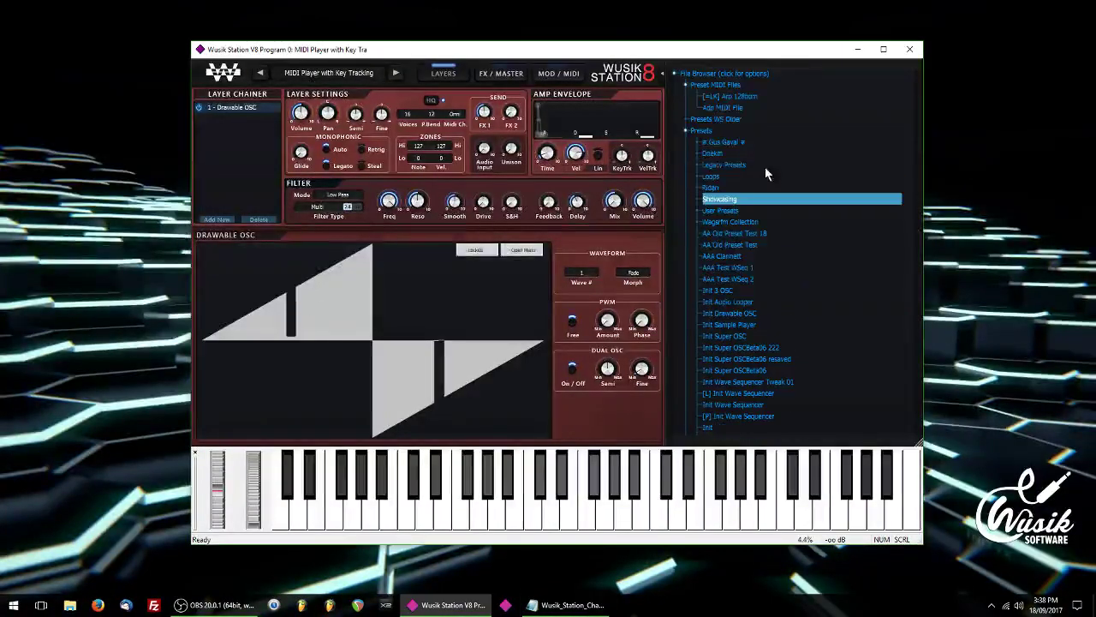
{"action": "right_click", "coordinate": [763, 100]}
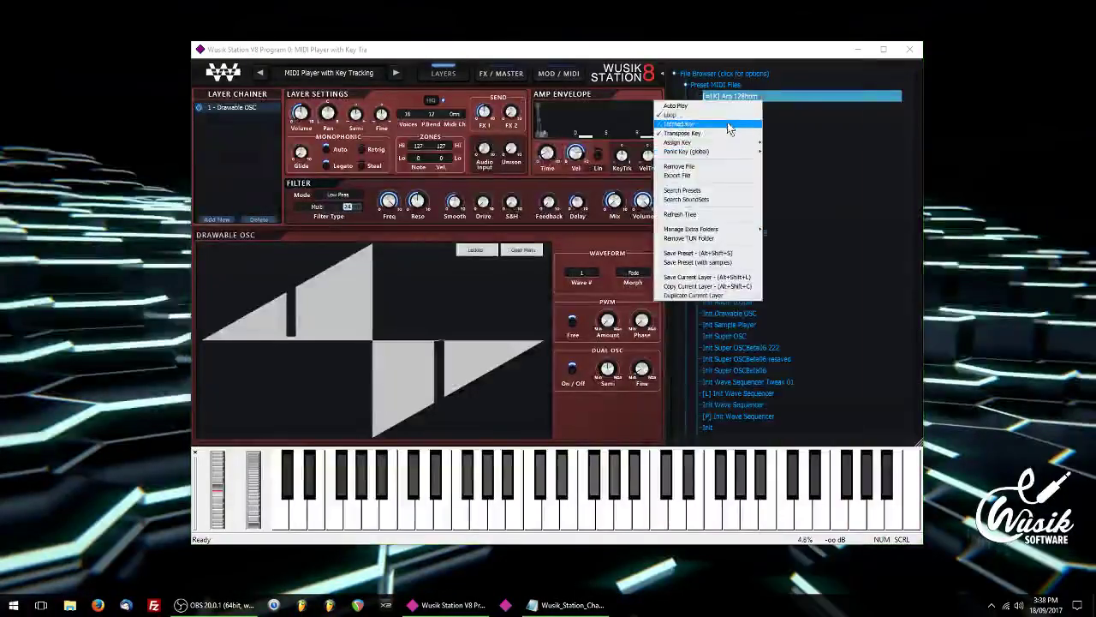
{"action": "mouse_move", "coordinate": [752, 143]}
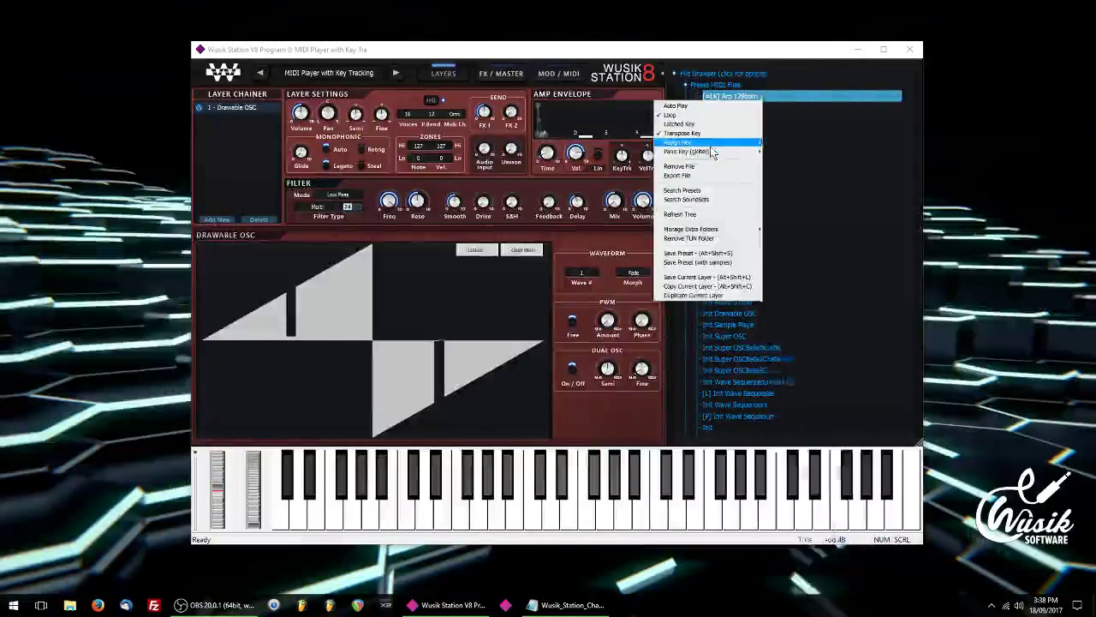
{"action": "mouse_move", "coordinate": [712, 152]}
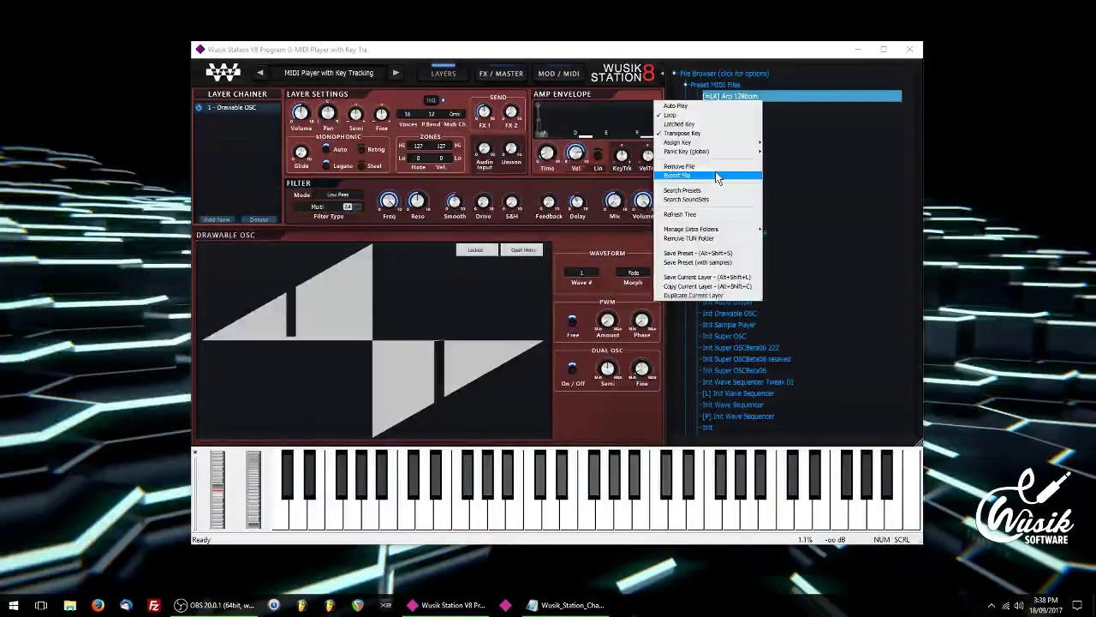
{"action": "left_click", "coordinate": [736, 71]}
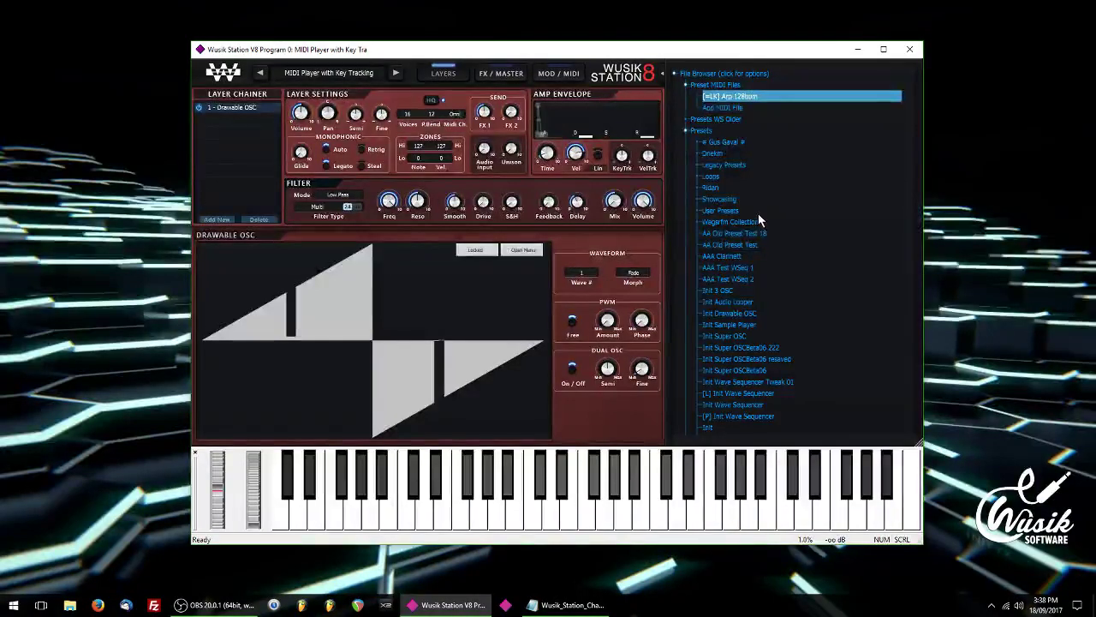
- Start exporting the Arp 128bpm MIDI file, then cancel the Export MIDI File dialog
{"action": "right_click", "coordinate": [756, 101]}
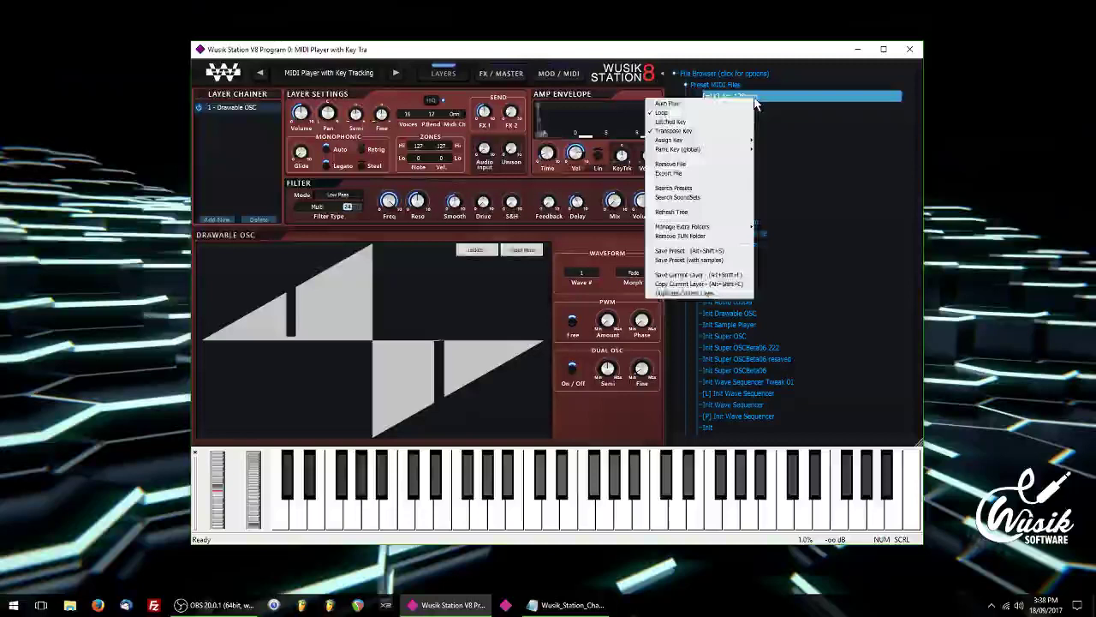
{"action": "left_click", "coordinate": [695, 174]}
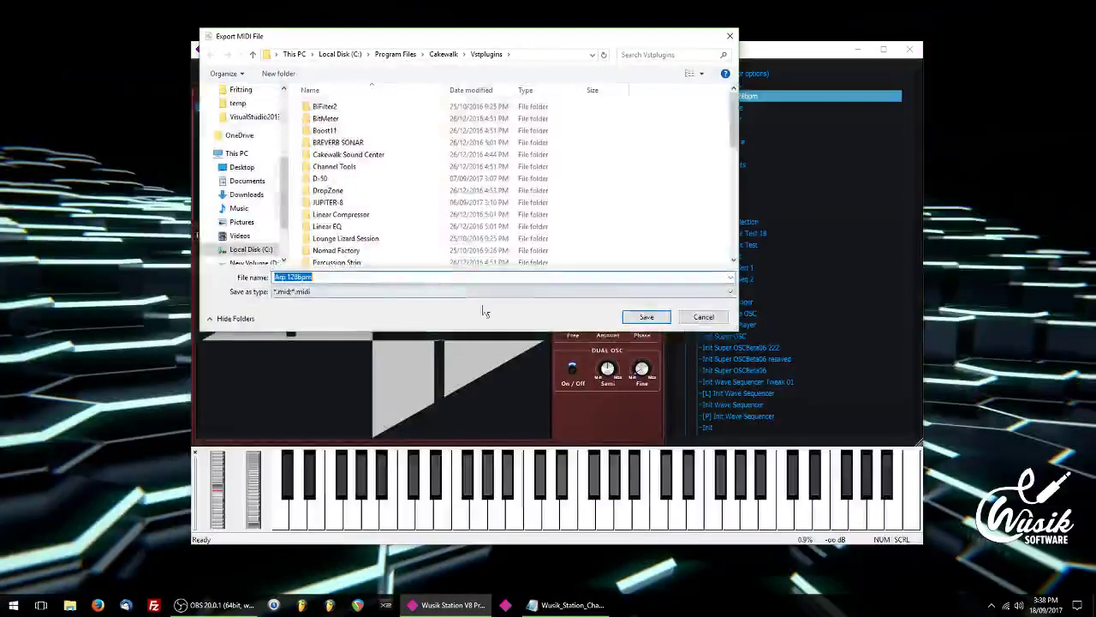
{"action": "left_click", "coordinate": [704, 317]}
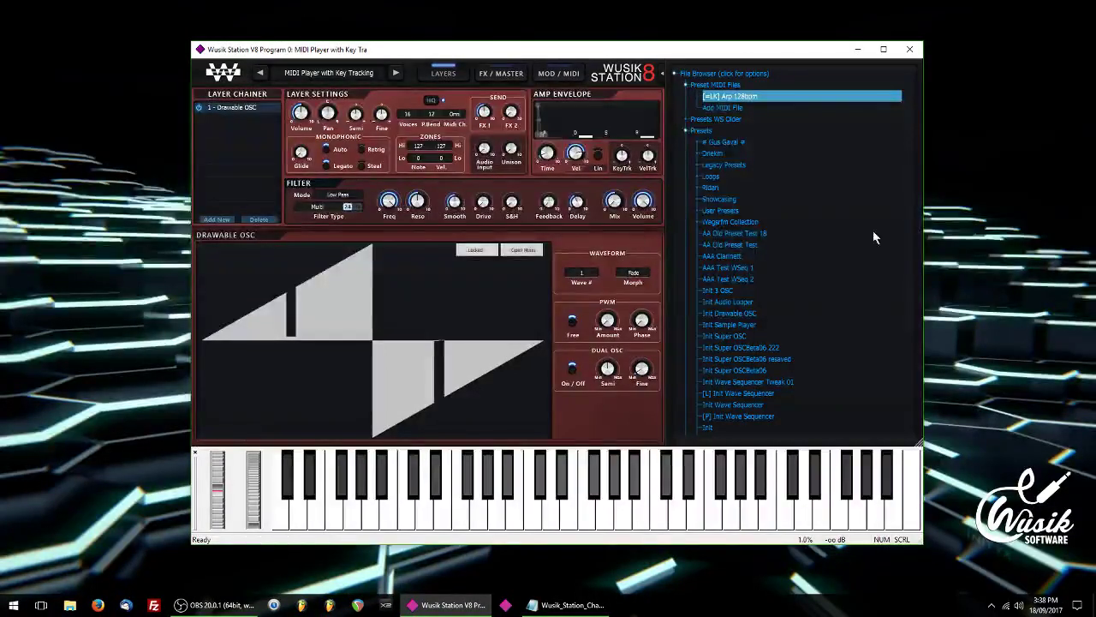
- Rename layer 1 from Drawable OSC to 'My Test Sound One' via its layer options
{"action": "right_click", "coordinate": [238, 115]}
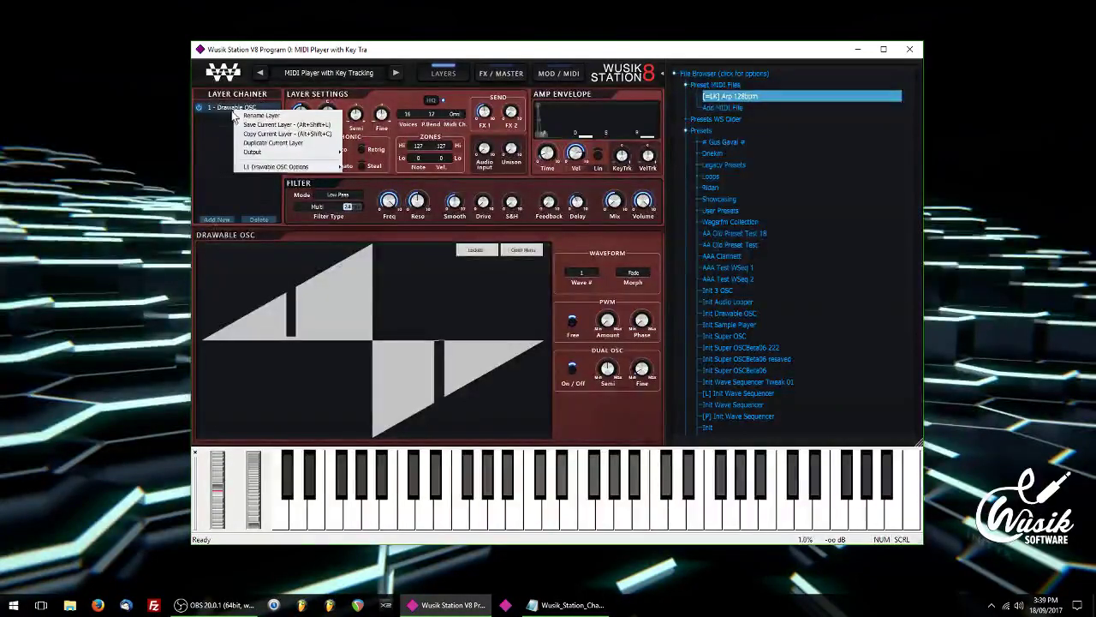
{"action": "right_click", "coordinate": [232, 116]}
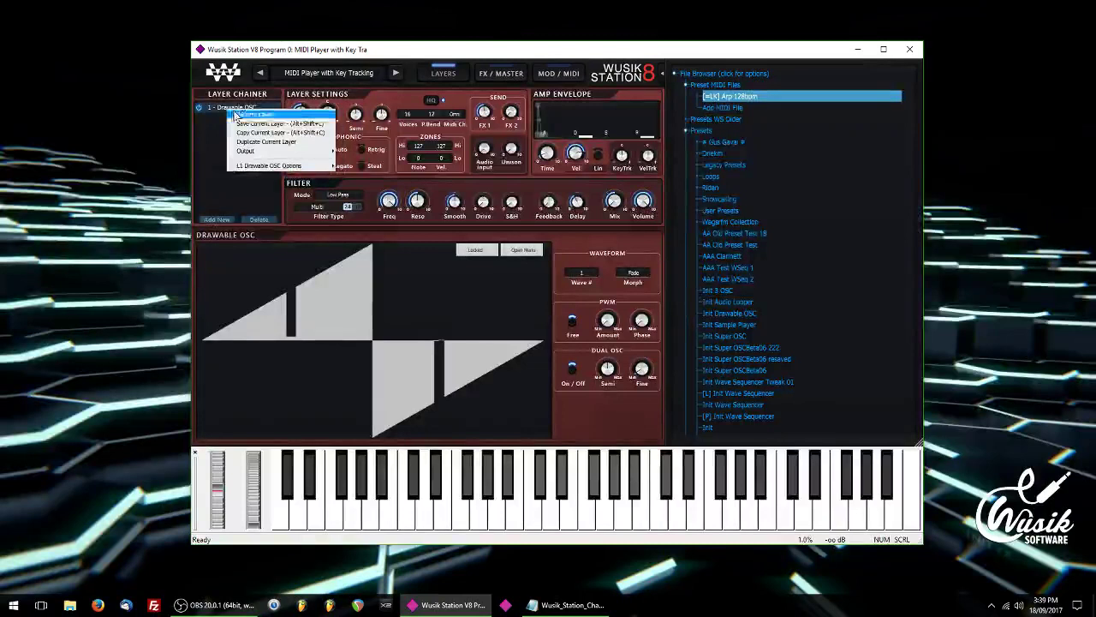
{"action": "left_click", "coordinate": [283, 95]}
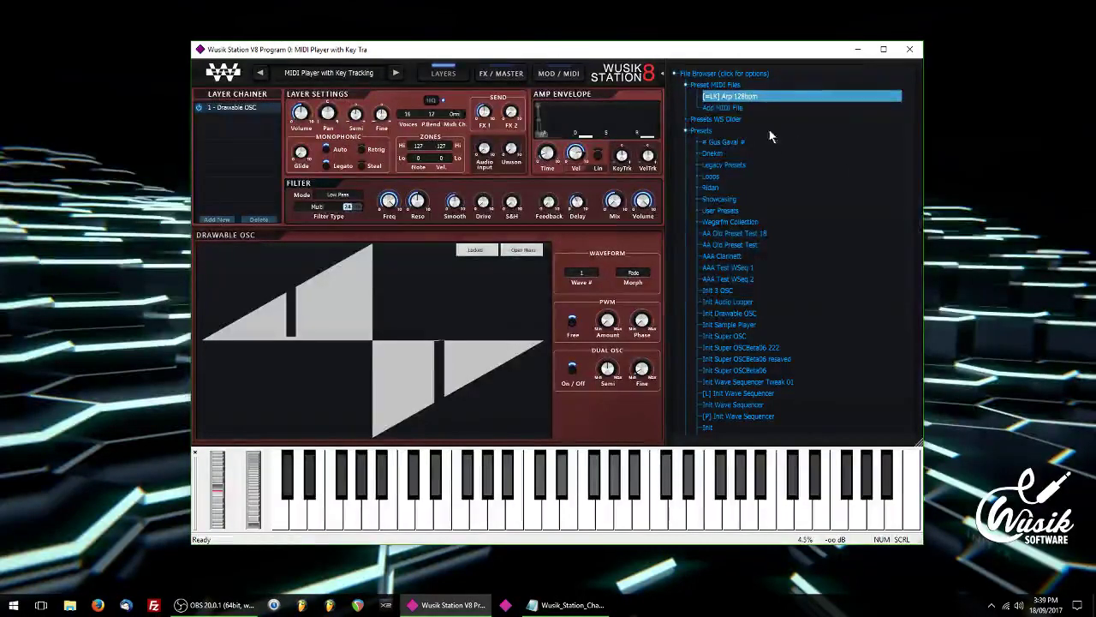
{"action": "right_click", "coordinate": [249, 111]}
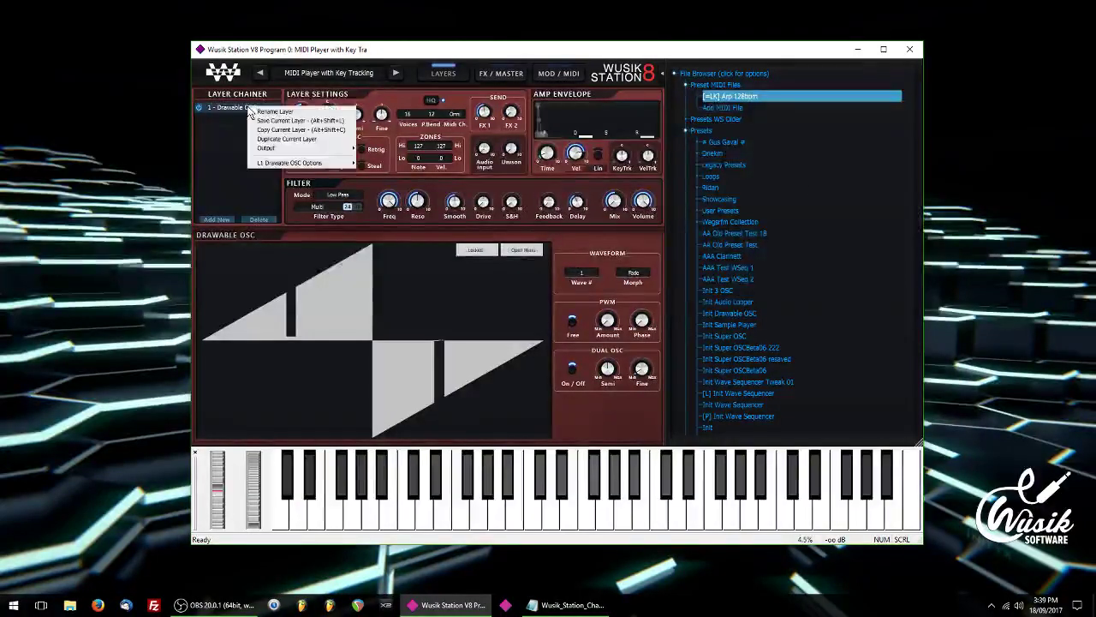
{"action": "mouse_move", "coordinate": [339, 150]}
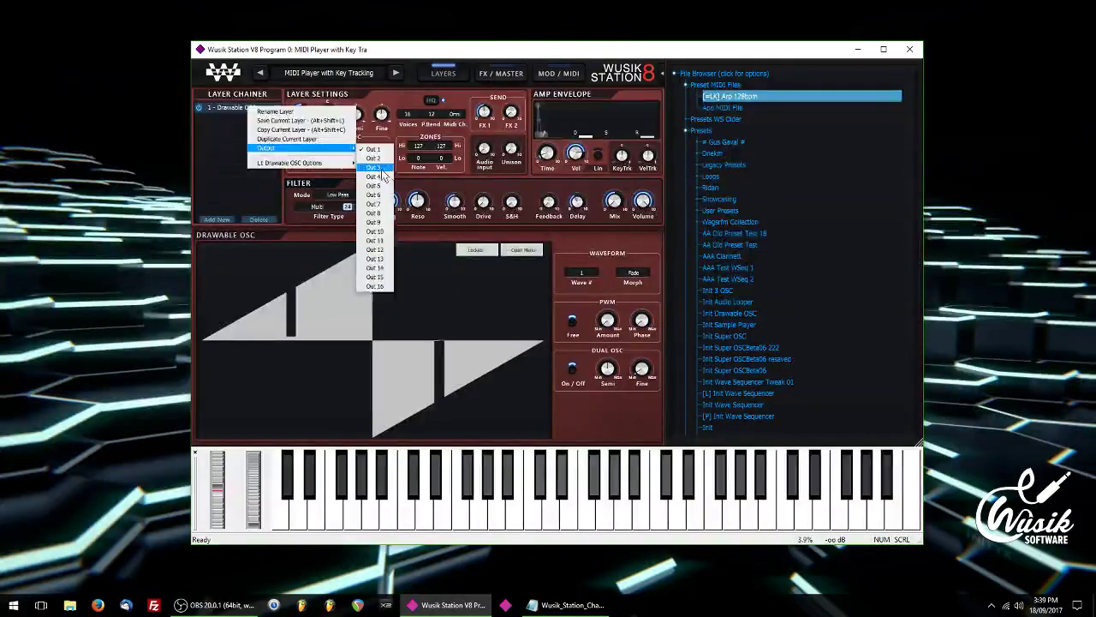
{"action": "left_click", "coordinate": [276, 111]}
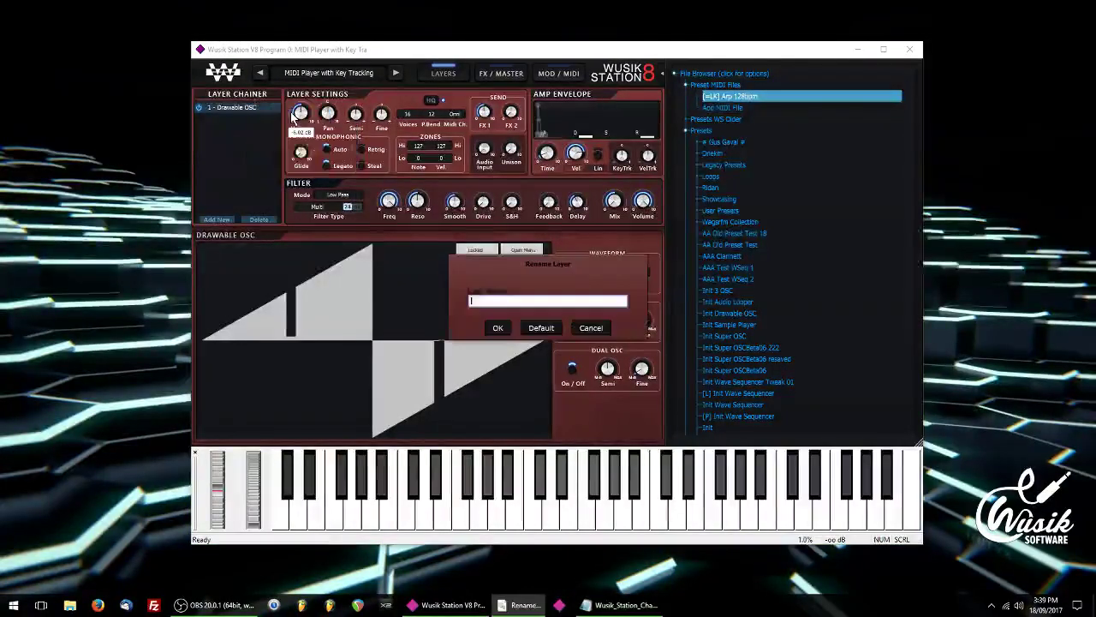
{"action": "type", "text": "My Test"}
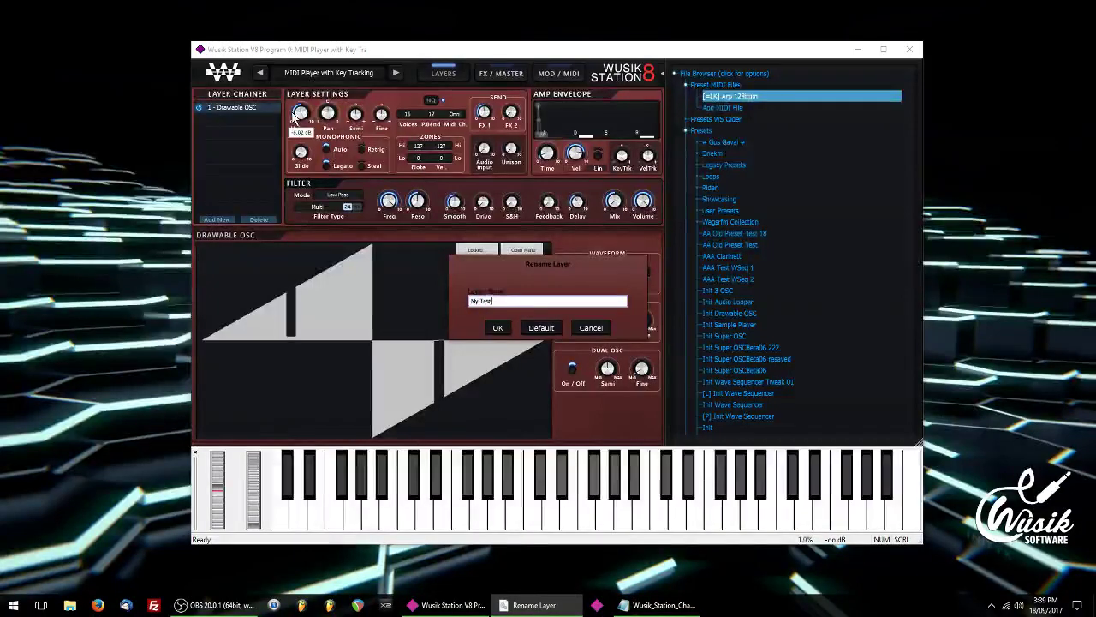
{"action": "type", "text": "Sec"}
{"action": "key", "text": "Return"}
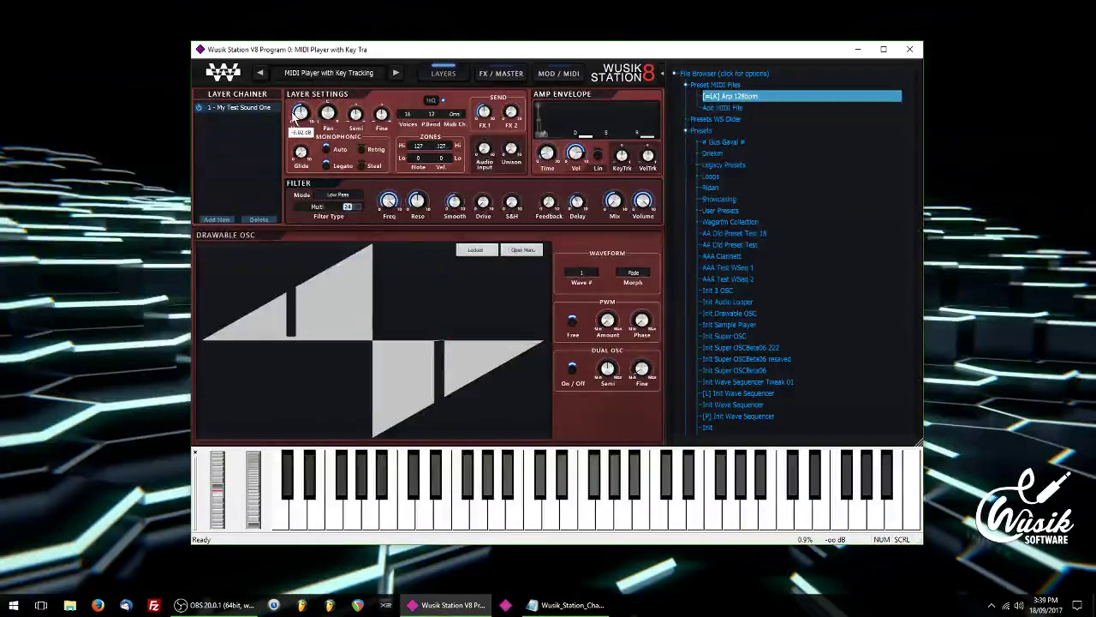
{"action": "right_click", "coordinate": [253, 109]}
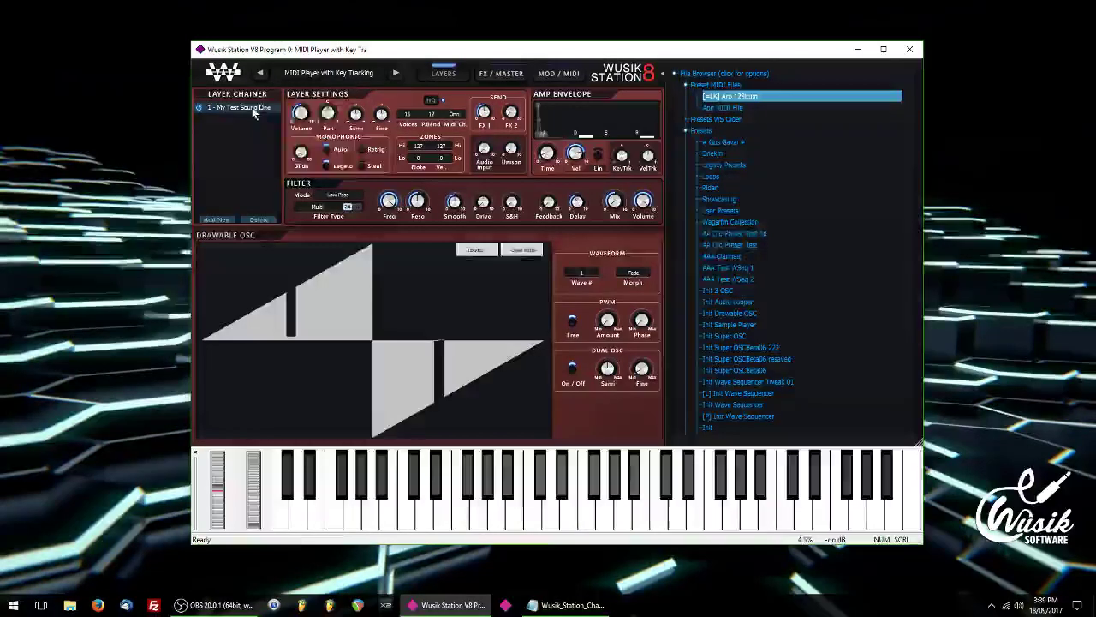
{"action": "left_click", "coordinate": [403, 97]}
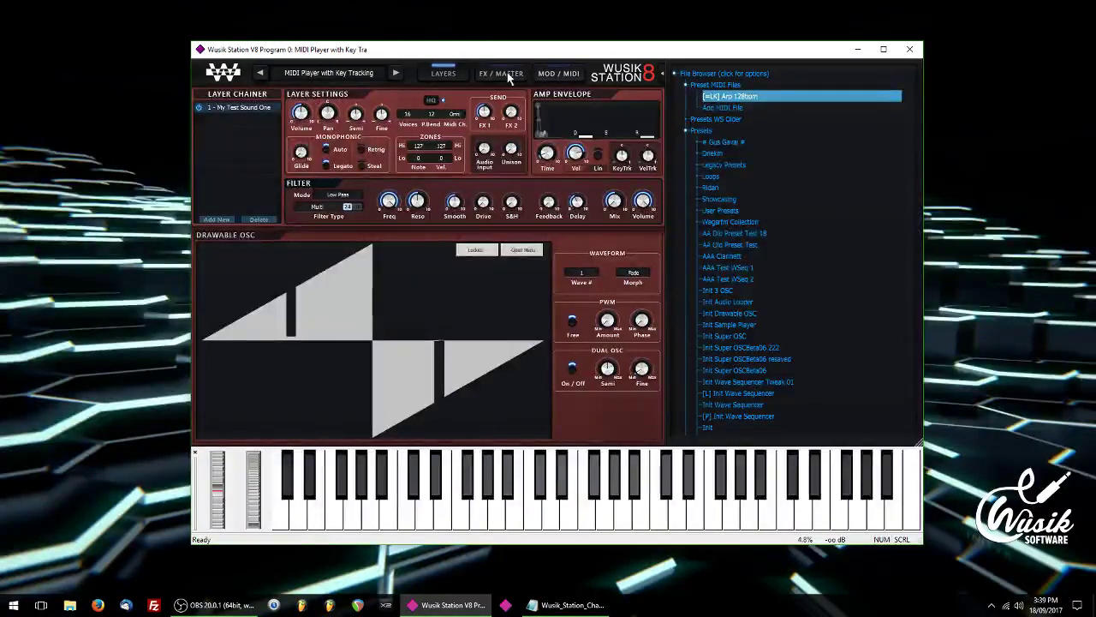
- On the MOD / MIDI tab, rename MOD ENVELOPE 1 to 'To Filter'
{"action": "left_click", "coordinate": [562, 75]}
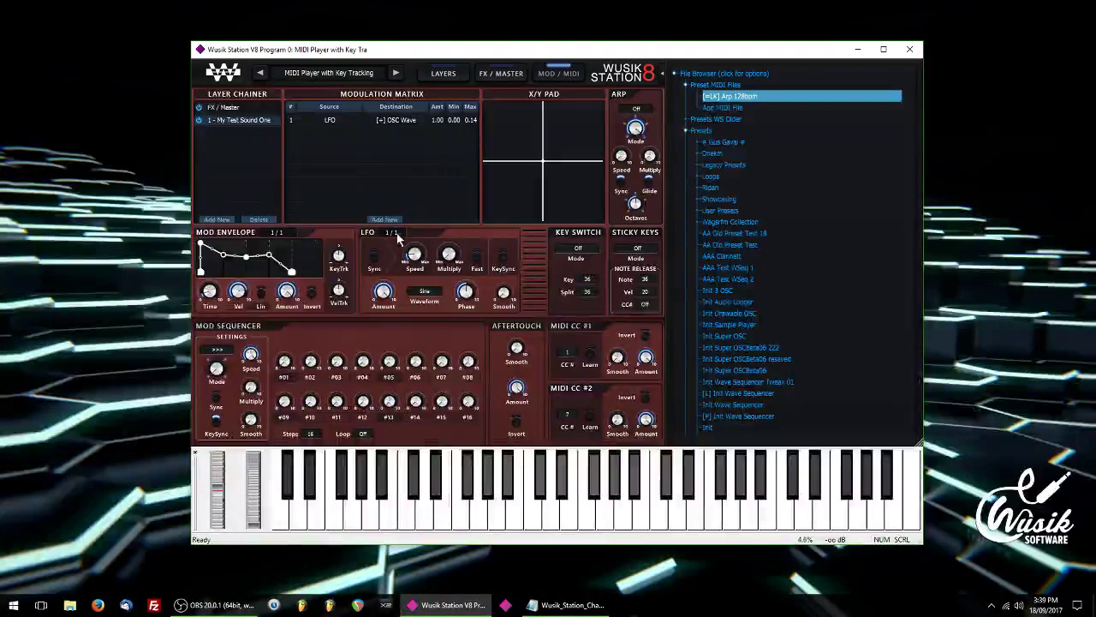
{"action": "left_click", "coordinate": [275, 233]}
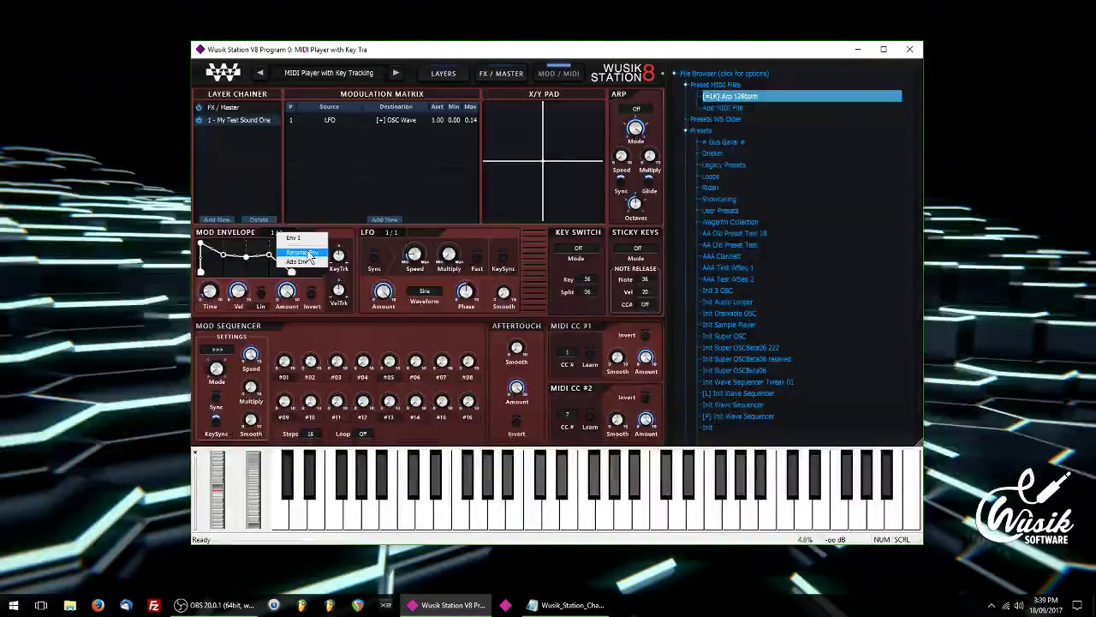
{"action": "left_click", "coordinate": [304, 253]}
{"action": "type", "text": "To Filter"}
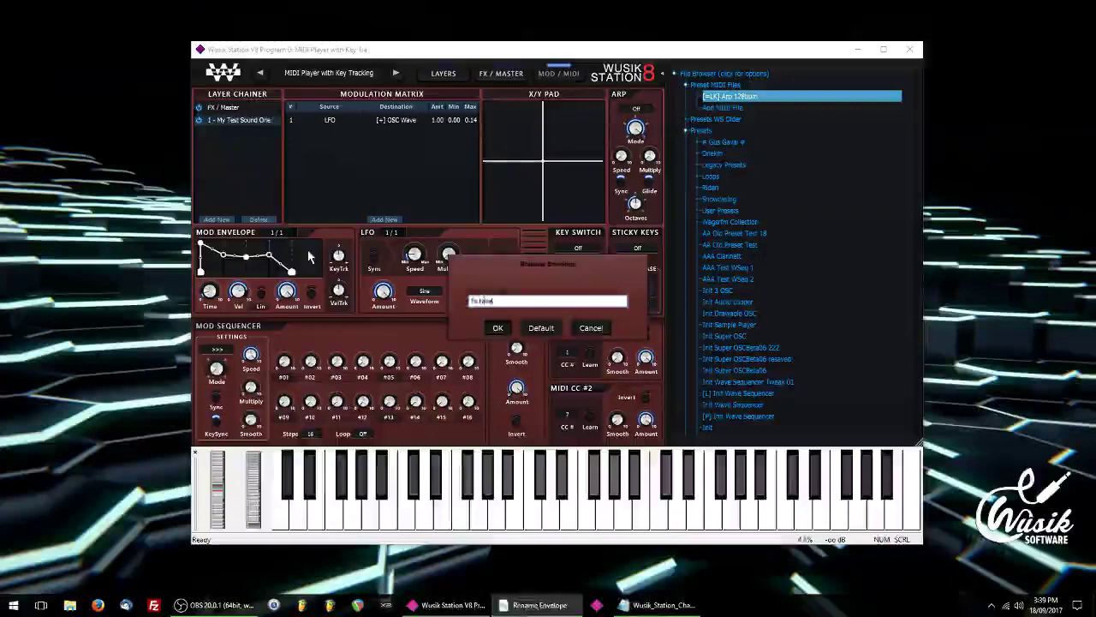
{"action": "key", "text": "Return"}
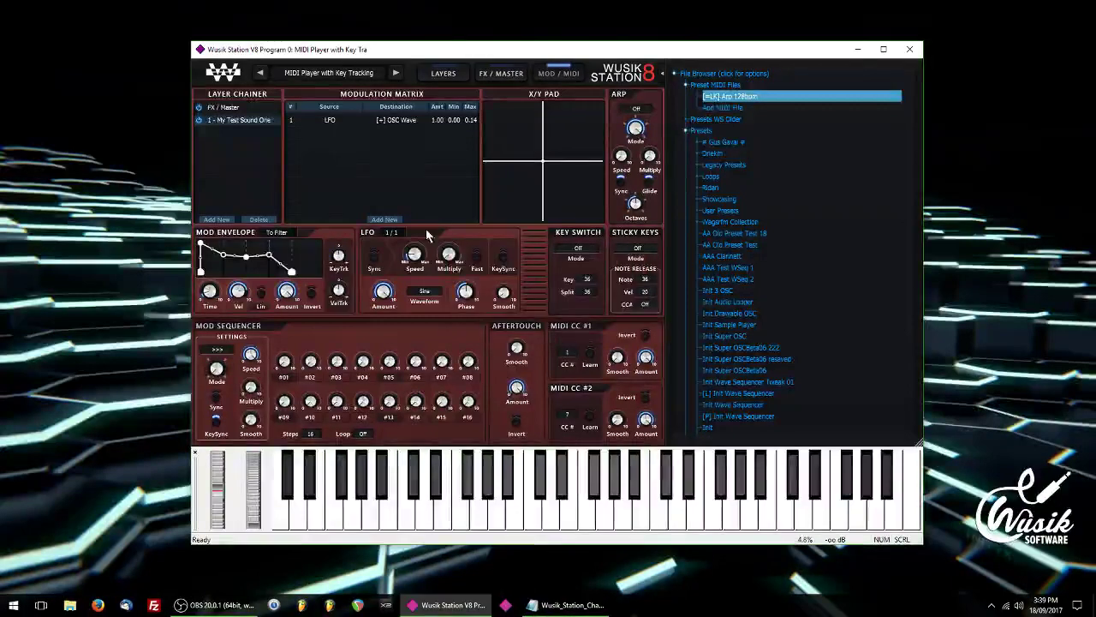
- Rename LFO 1 to 'Crazy FX'
{"action": "left_click", "coordinate": [392, 232]}
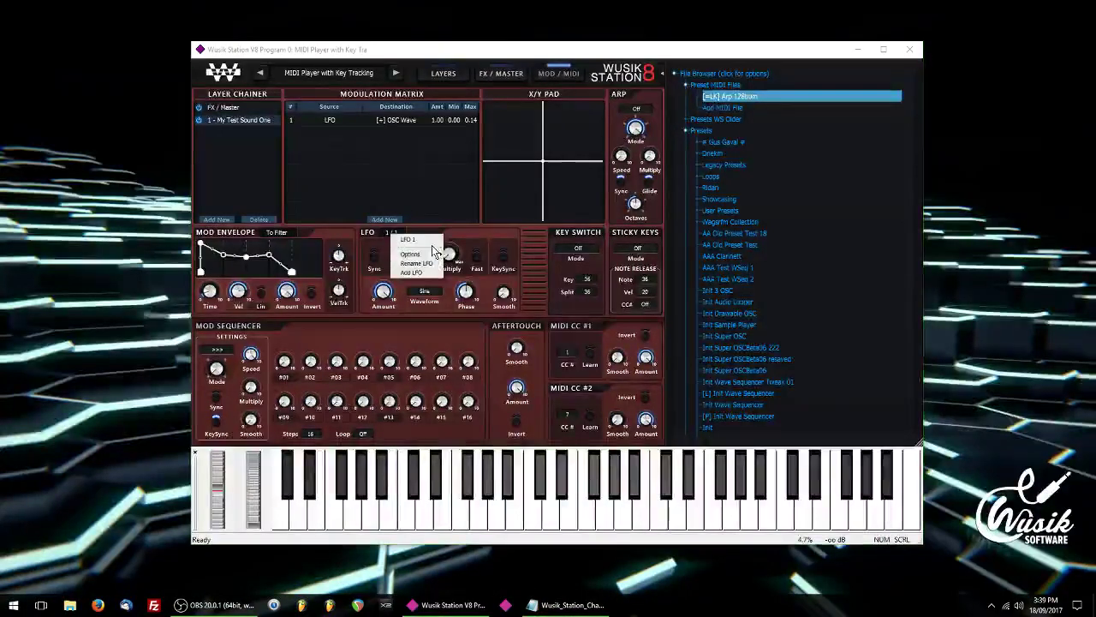
{"action": "left_click", "coordinate": [418, 263]}
{"action": "type", "text": "Crazy "}
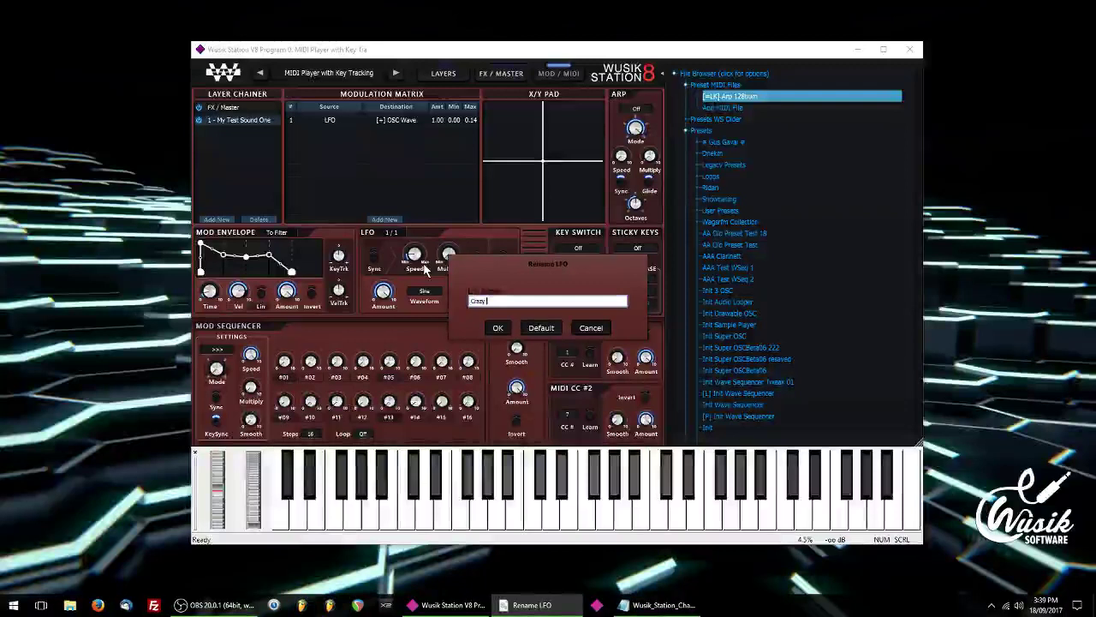
{"action": "type", "text": "FX"}
{"action": "key", "text": "Return"}
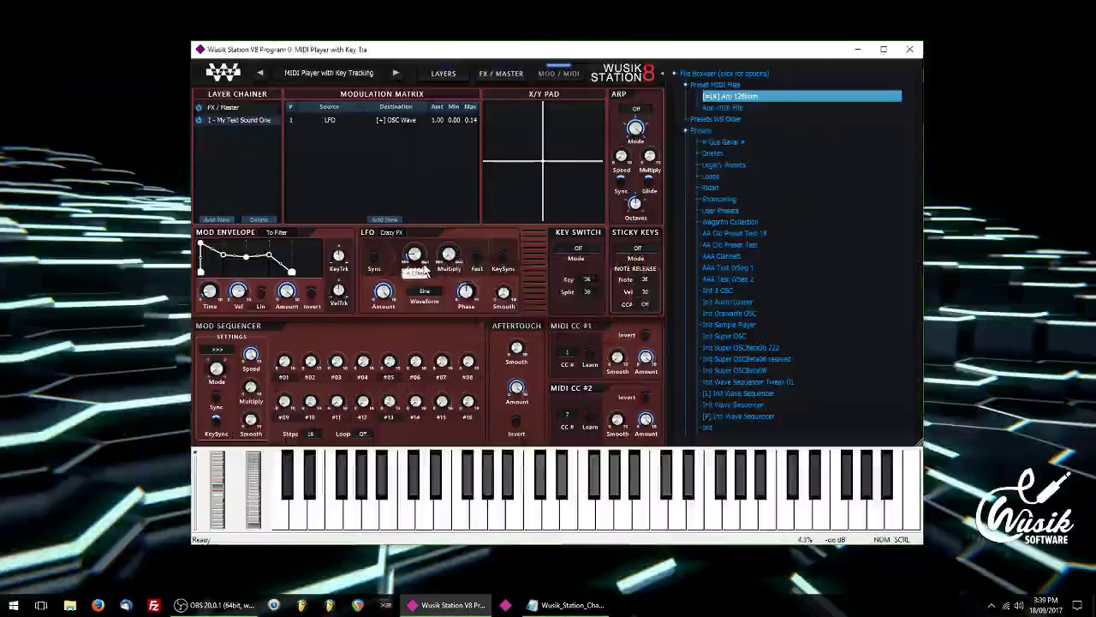
{"action": "left_click", "coordinate": [392, 233]}
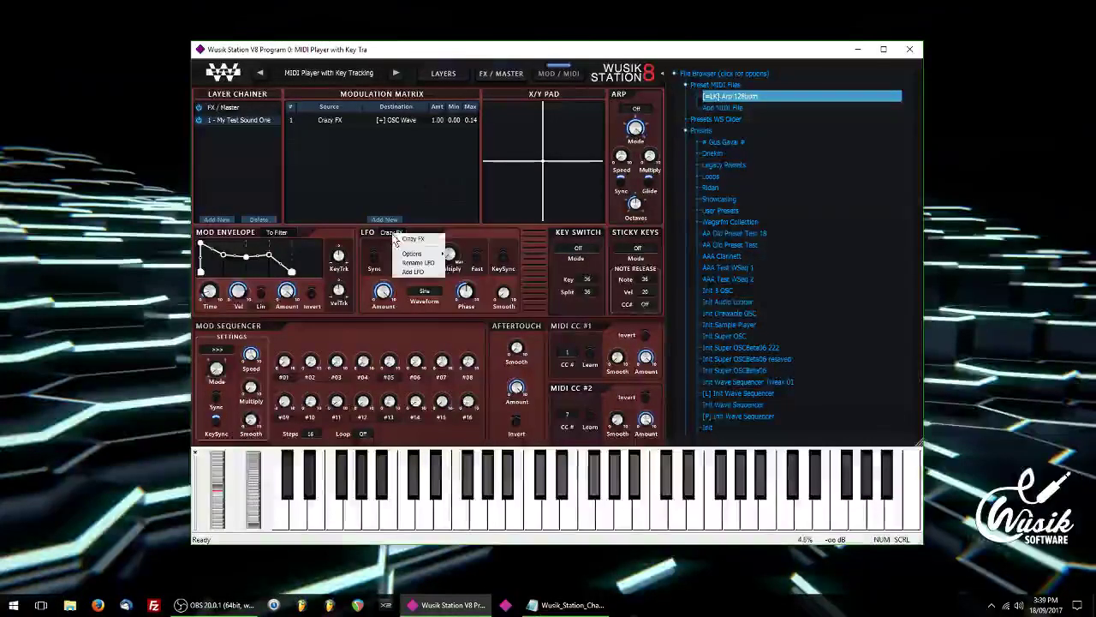
{"action": "left_click", "coordinate": [352, 119]}
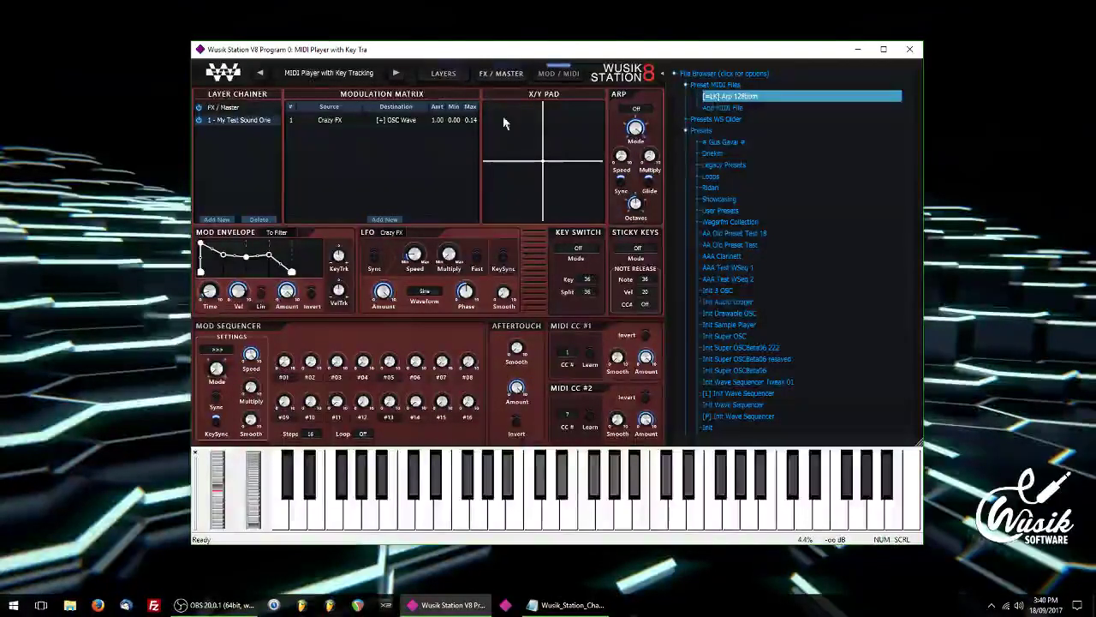
- Load a complex jagged waveform into the Drawable OSC from its Wave # menu
{"action": "left_click", "coordinate": [454, 73]}
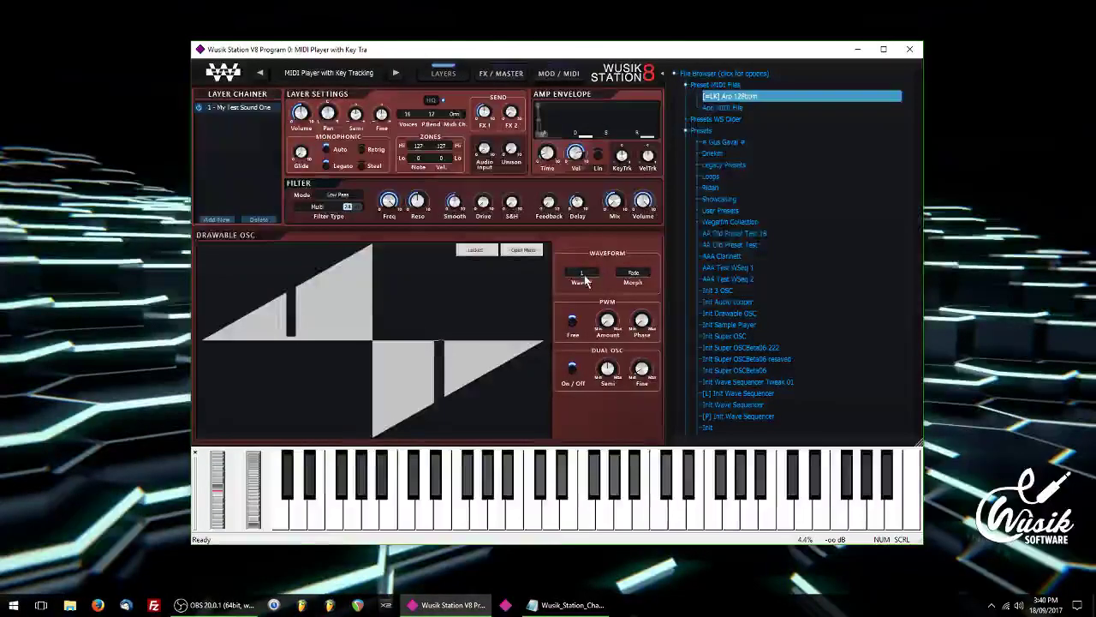
{"action": "right_click", "coordinate": [478, 296]}
{"action": "left_click", "coordinate": [512, 329]}
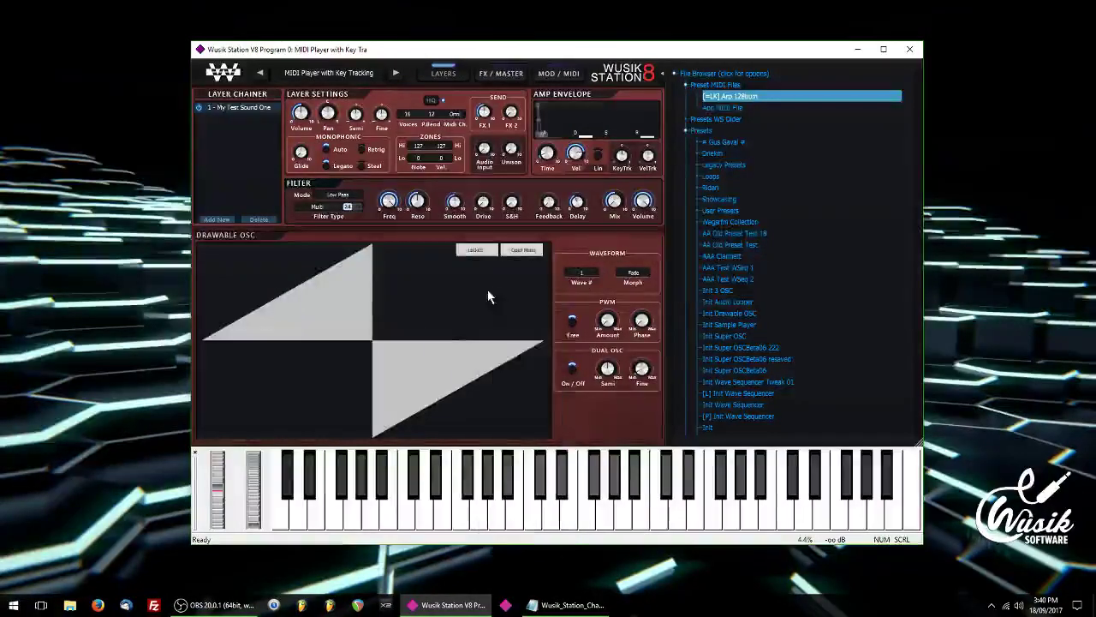
{"action": "right_click", "coordinate": [488, 290]}
{"action": "left_click", "coordinate": [519, 310]}
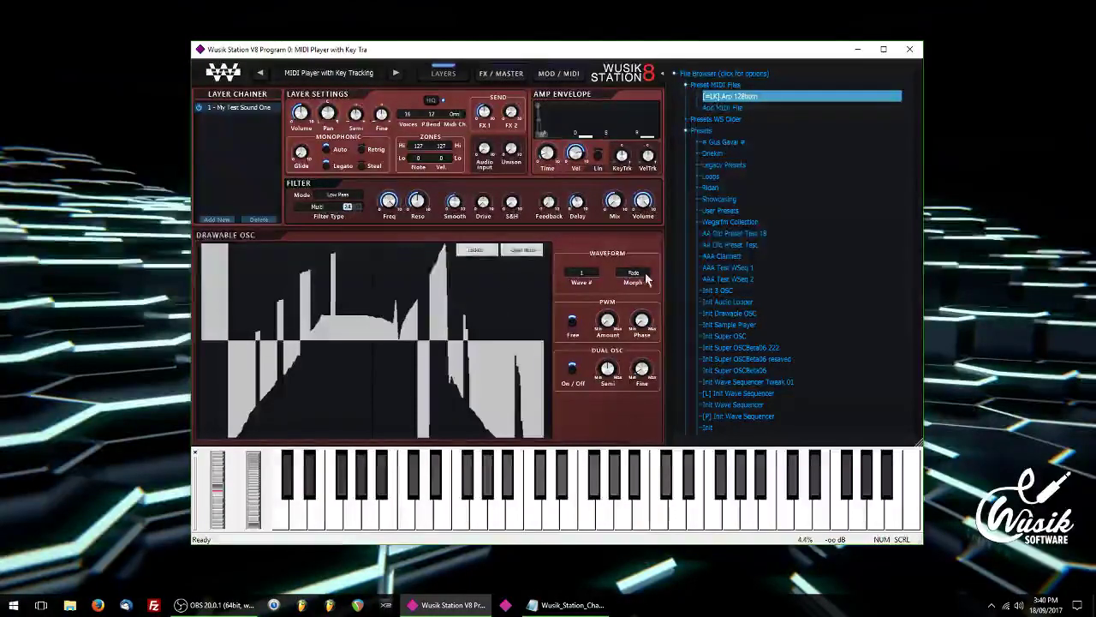
- Recheck the modulation settings, then play two notes to hear the new waveform
{"action": "left_click", "coordinate": [559, 72]}
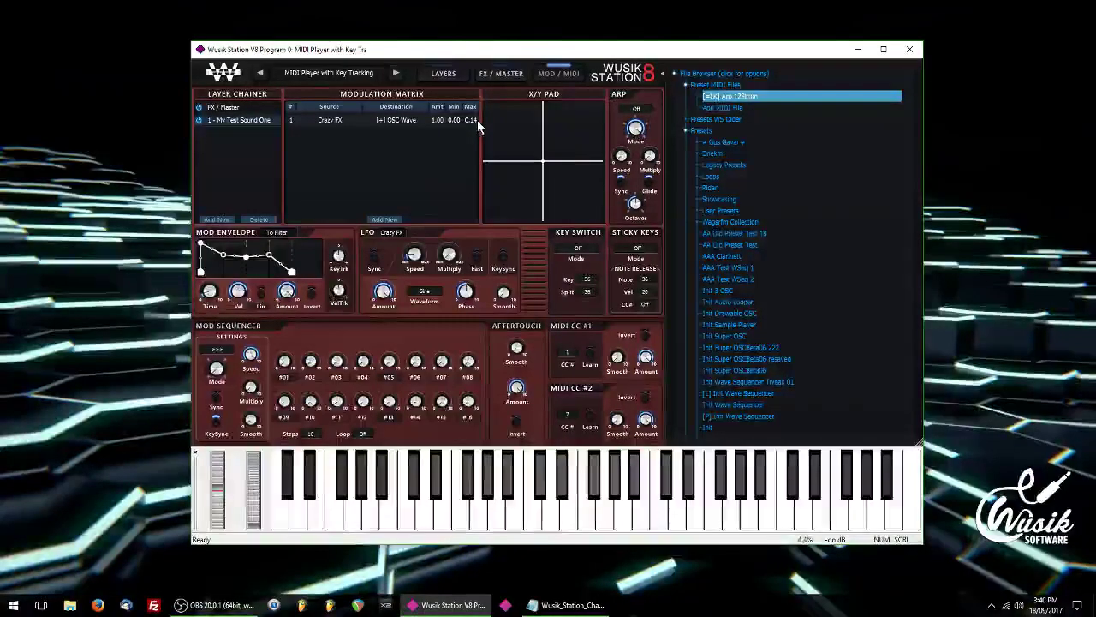
{"action": "left_click", "coordinate": [458, 73]}
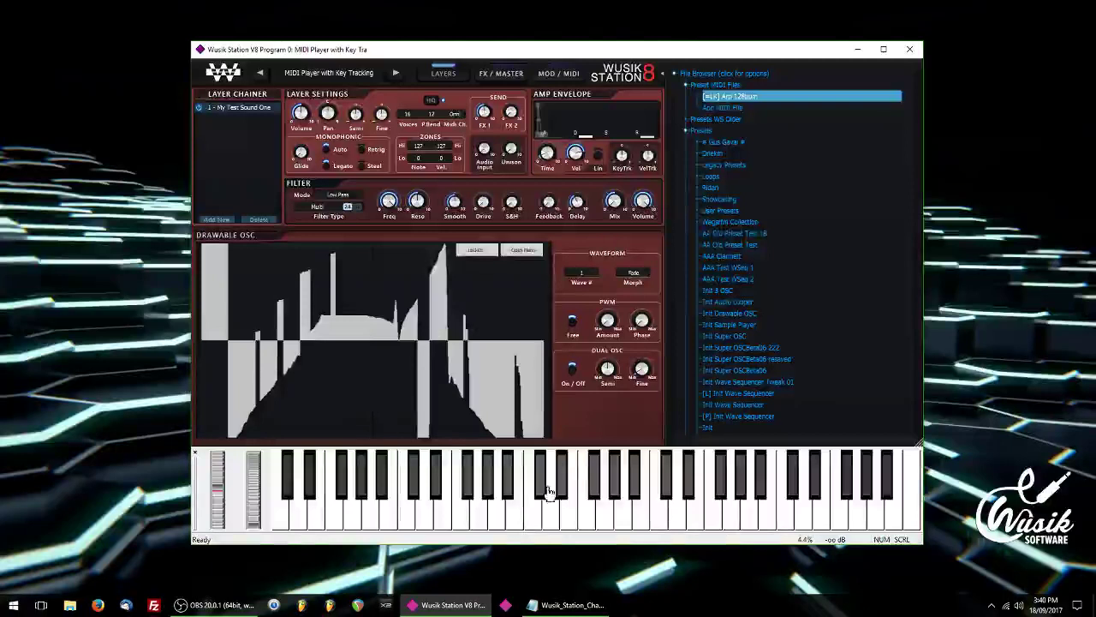
{"action": "left_click", "coordinate": [551, 514]}
{"action": "left_click", "coordinate": [552, 522]}
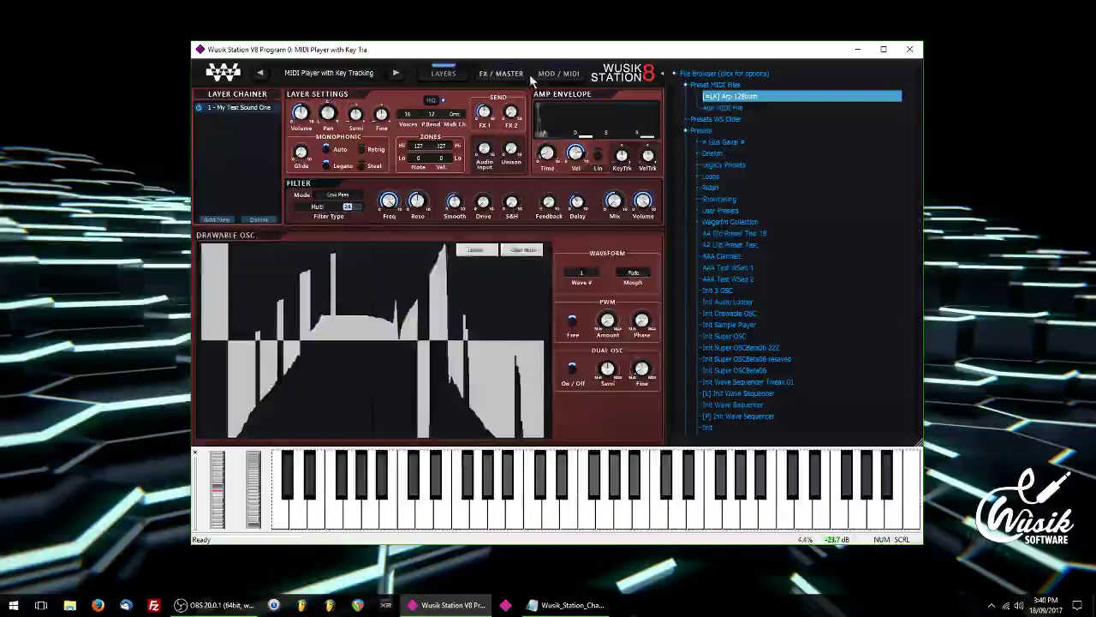
- Set the Send Effects 1 slot's Type to Custom Effect on the FX / MASTER page
{"action": "left_click", "coordinate": [504, 74]}
{"action": "left_click", "coordinate": [441, 257]}
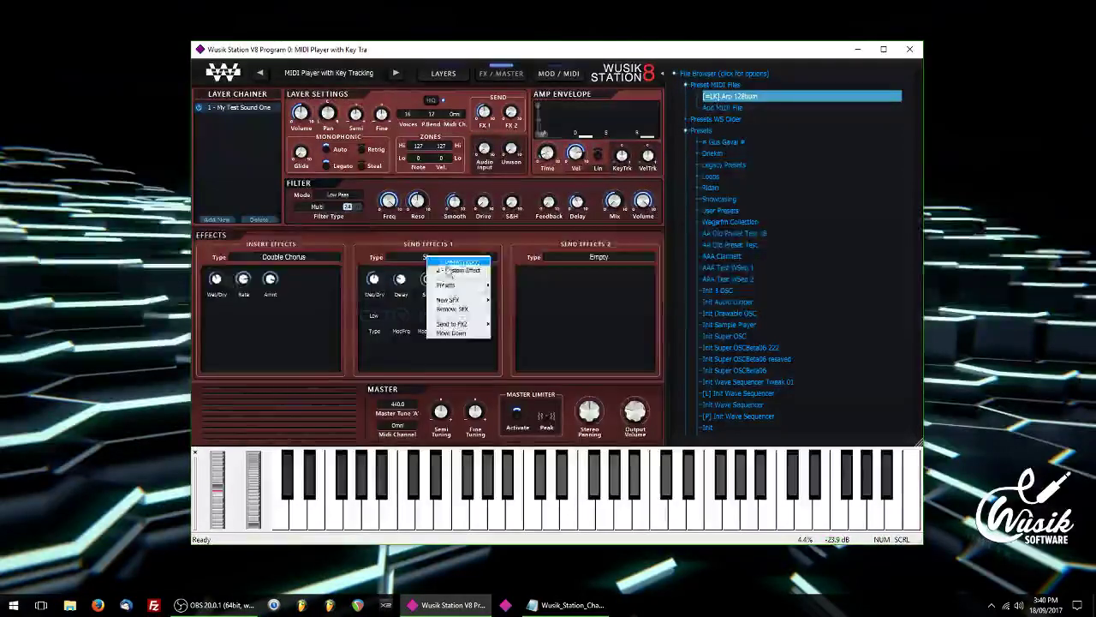
{"action": "left_click", "coordinate": [468, 270]}
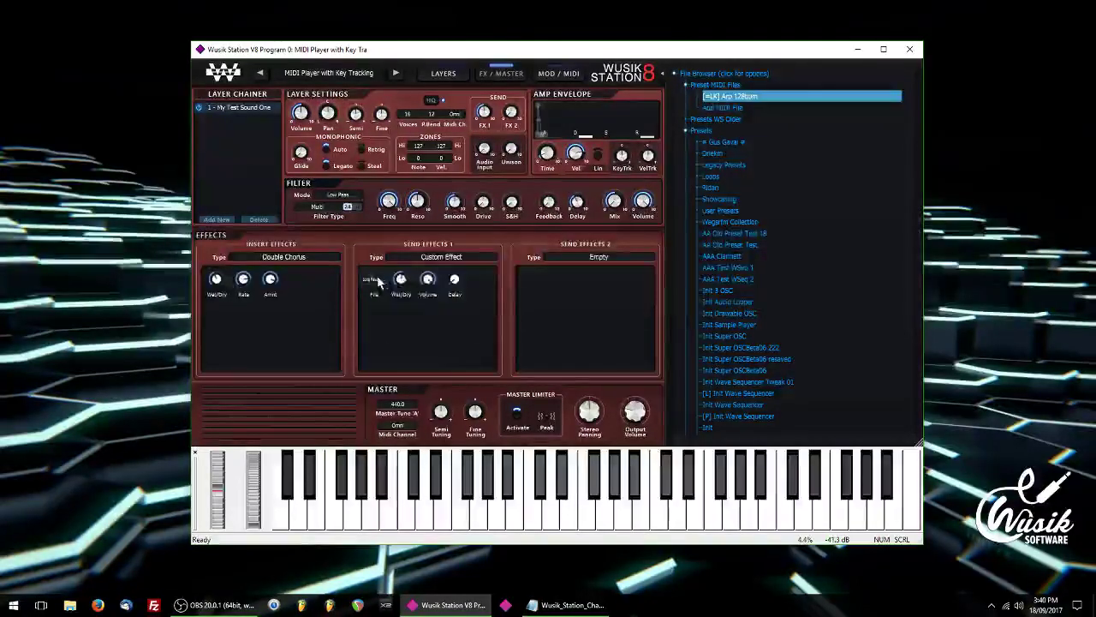
- Browse the custom effect file list and the send effect's New SFX submenu
{"action": "left_click", "coordinate": [377, 280]}
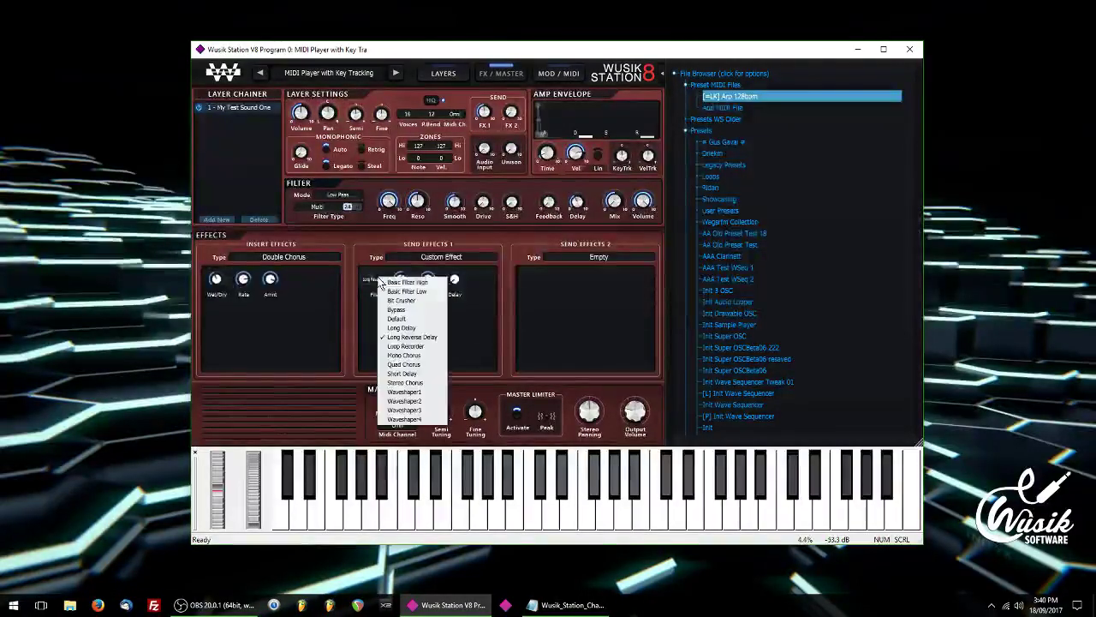
{"action": "left_click", "coordinate": [506, 230]}
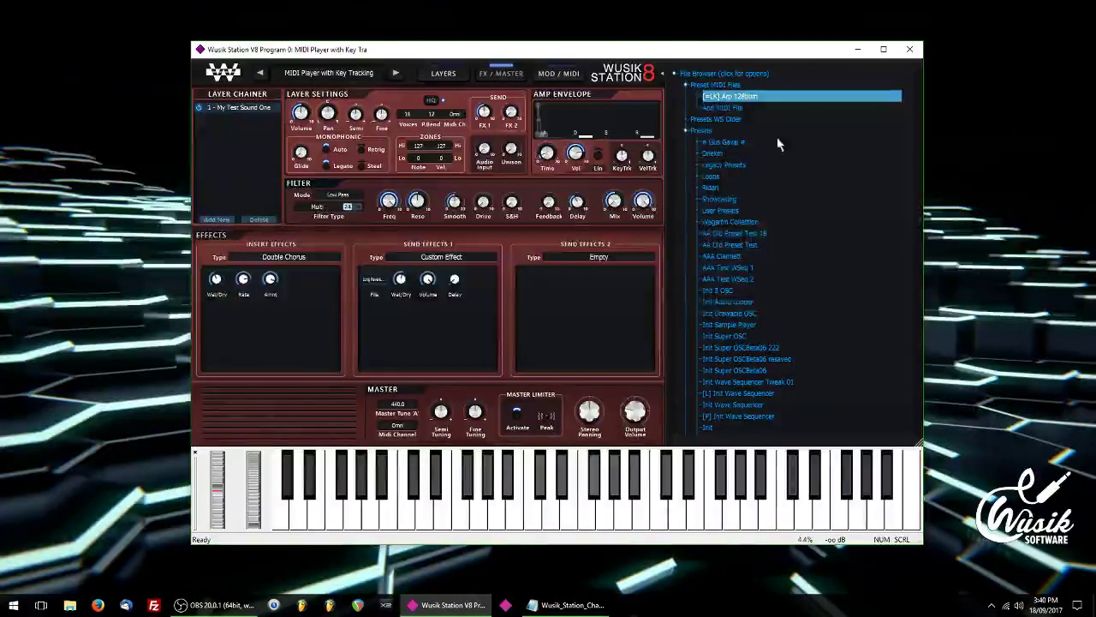
{"action": "left_click", "coordinate": [434, 262]}
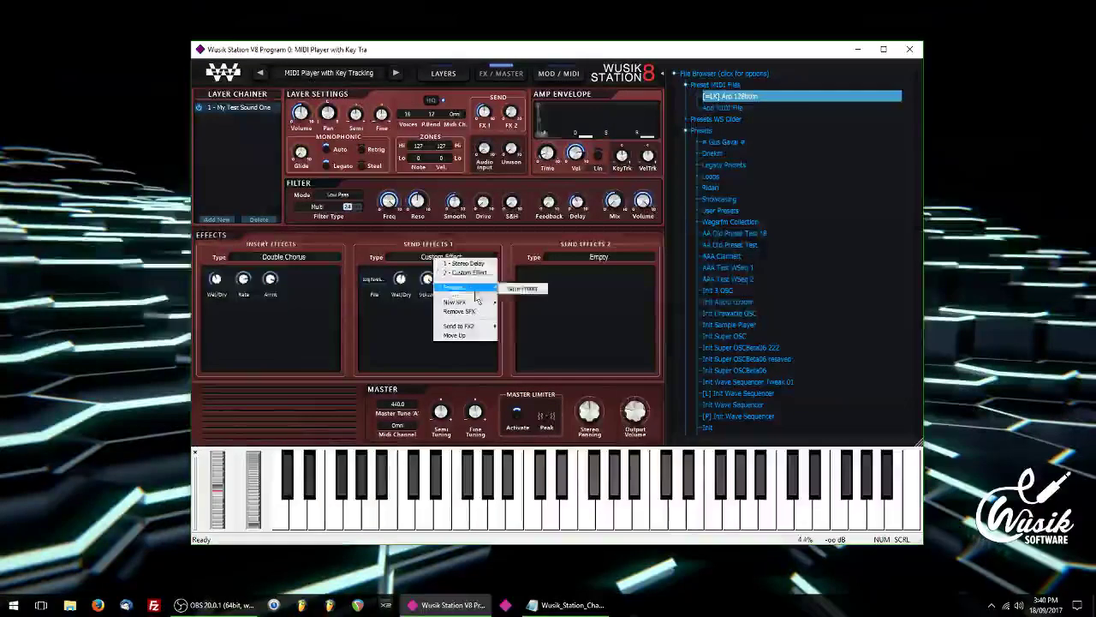
{"action": "mouse_move", "coordinate": [475, 304]}
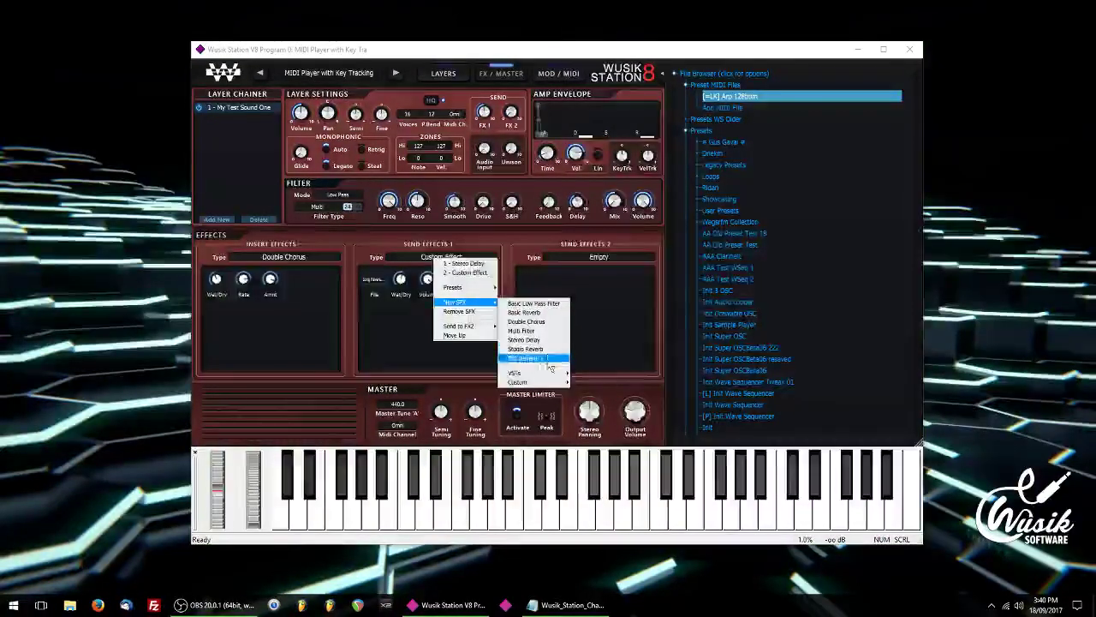
{"action": "mouse_move", "coordinate": [549, 378]}
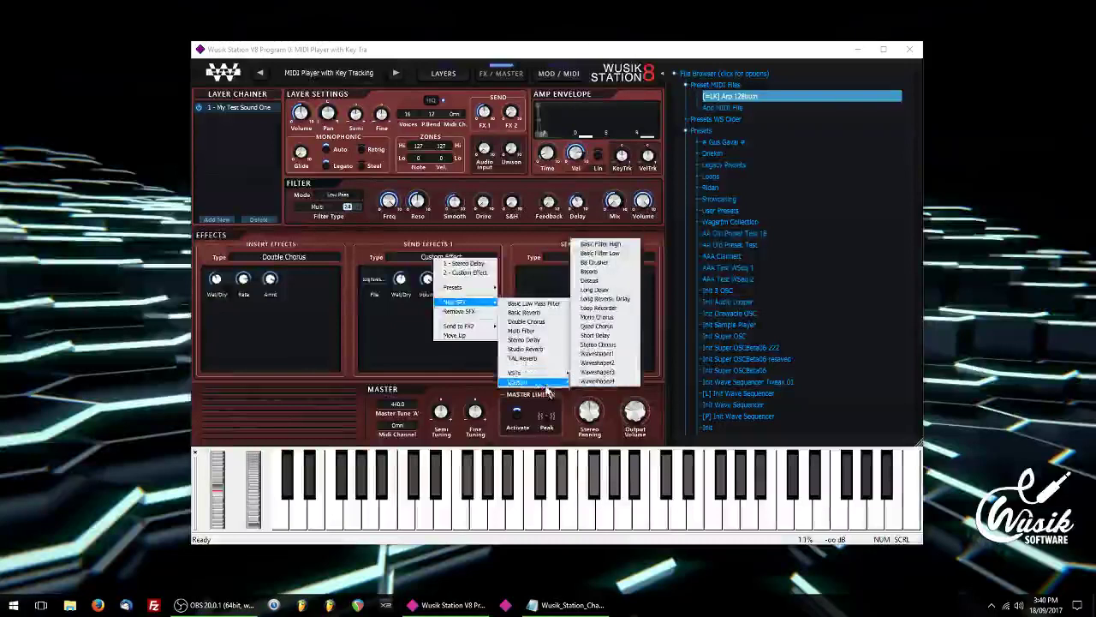
{"action": "left_click", "coordinate": [315, 211]}
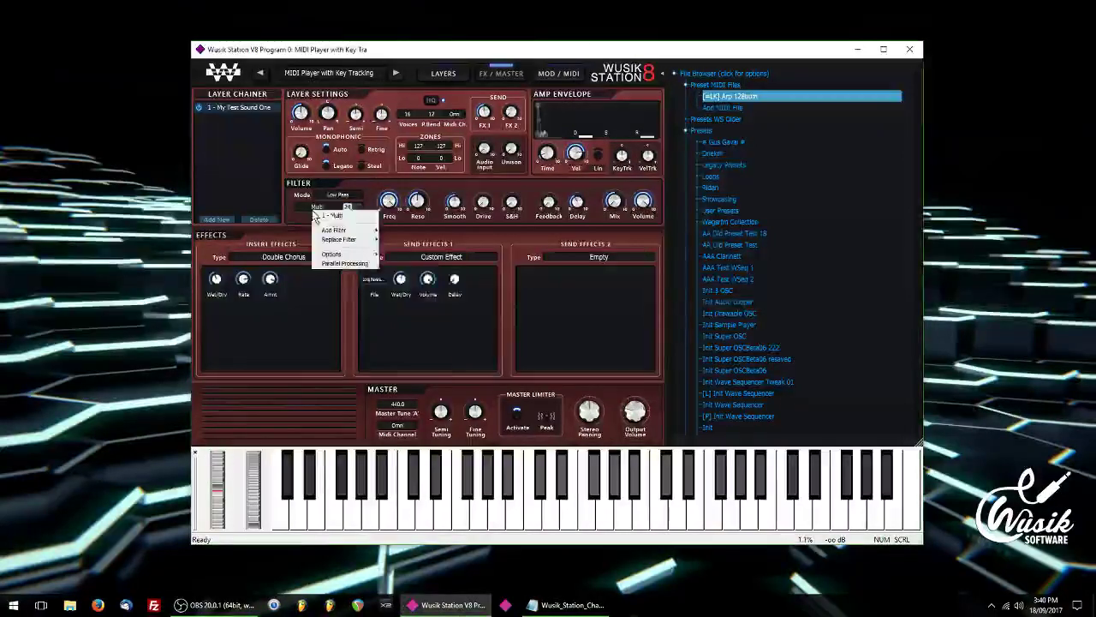
{"action": "mouse_move", "coordinate": [338, 230]}
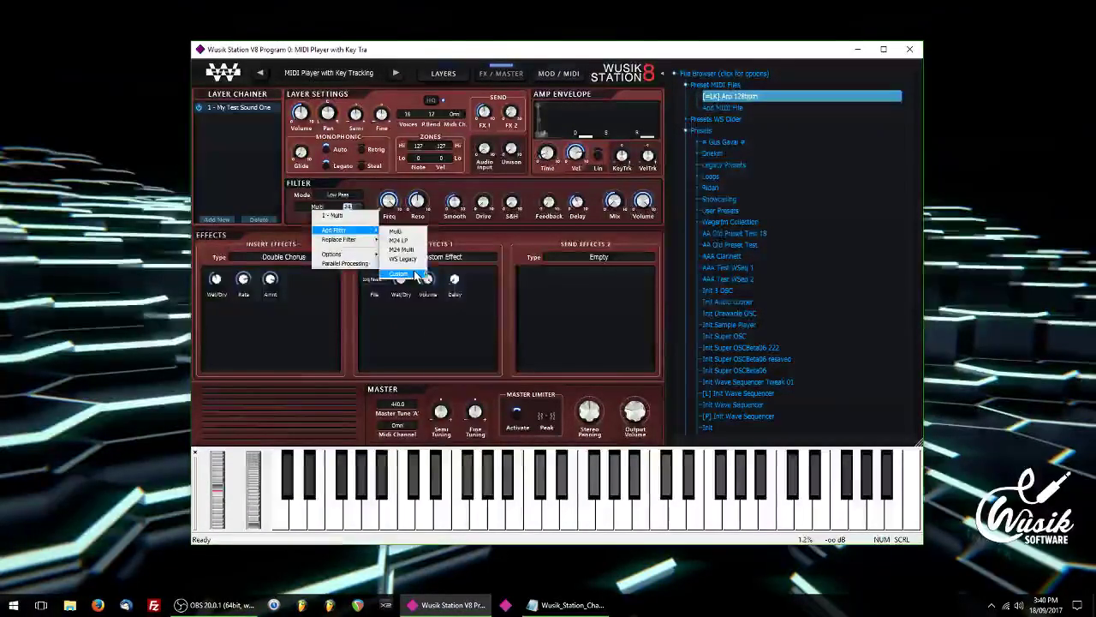
{"action": "mouse_move", "coordinate": [417, 274]}
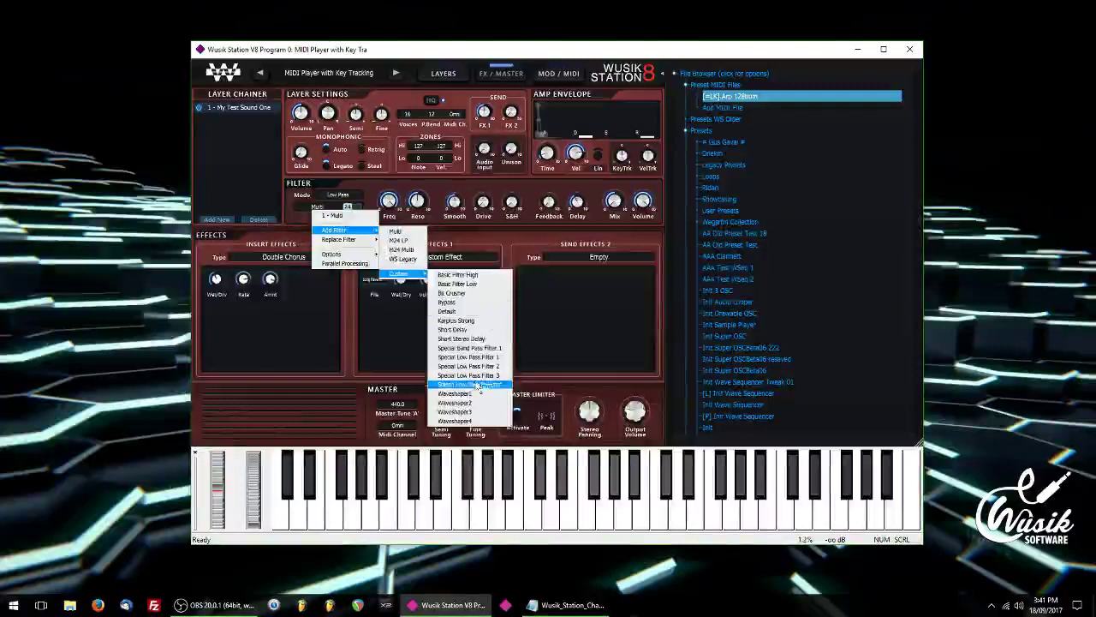
{"action": "left_click", "coordinate": [531, 196]}
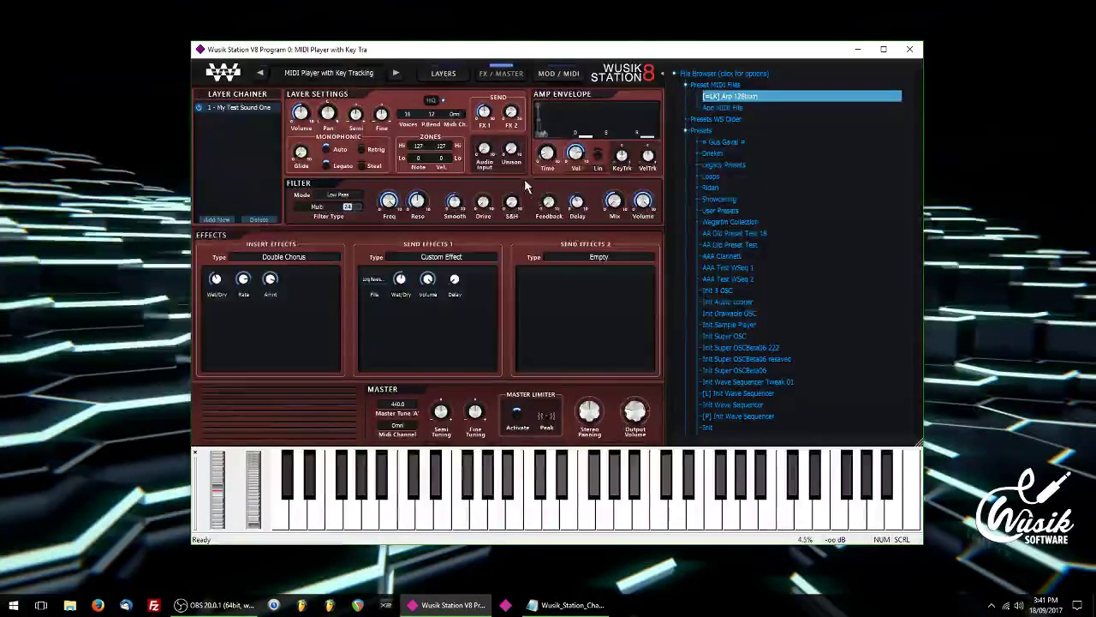
- Add a second Multi filter to the layer through Filter Type > Add Filter
{"action": "left_click", "coordinate": [328, 207]}
{"action": "left_click", "coordinate": [409, 224]}
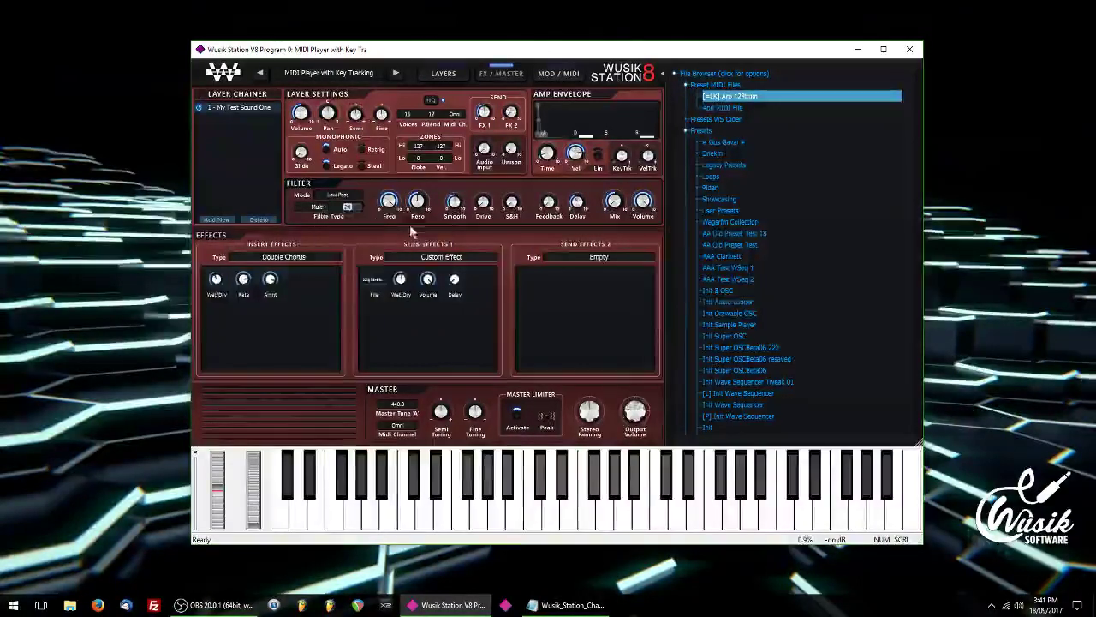
{"action": "left_click", "coordinate": [329, 206]}
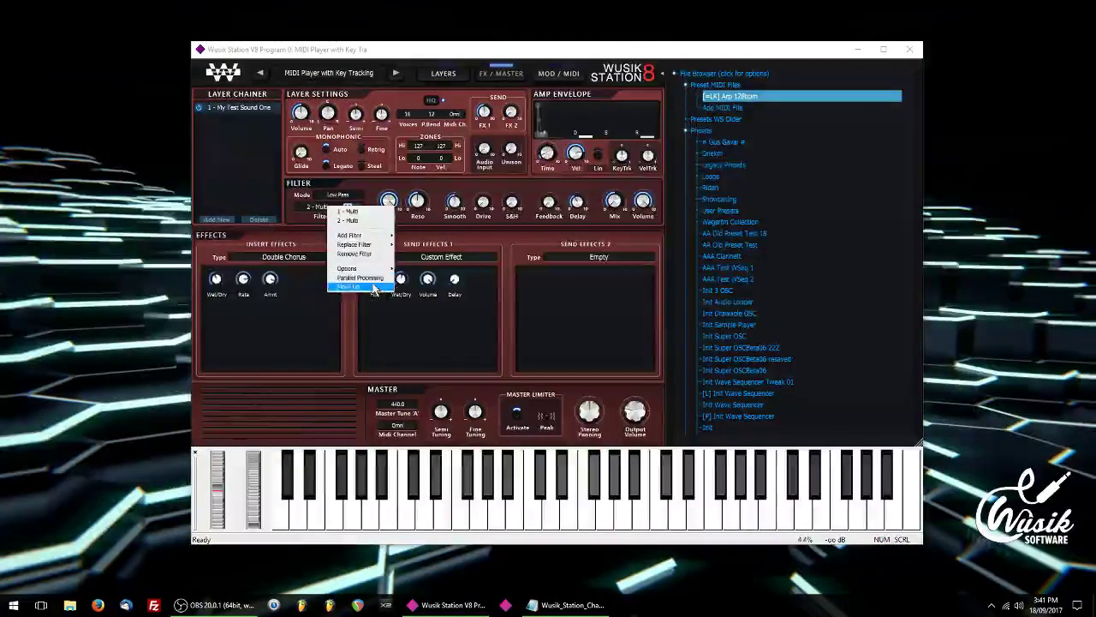
{"action": "left_click", "coordinate": [369, 177]}
{"action": "right_click", "coordinate": [321, 209]}
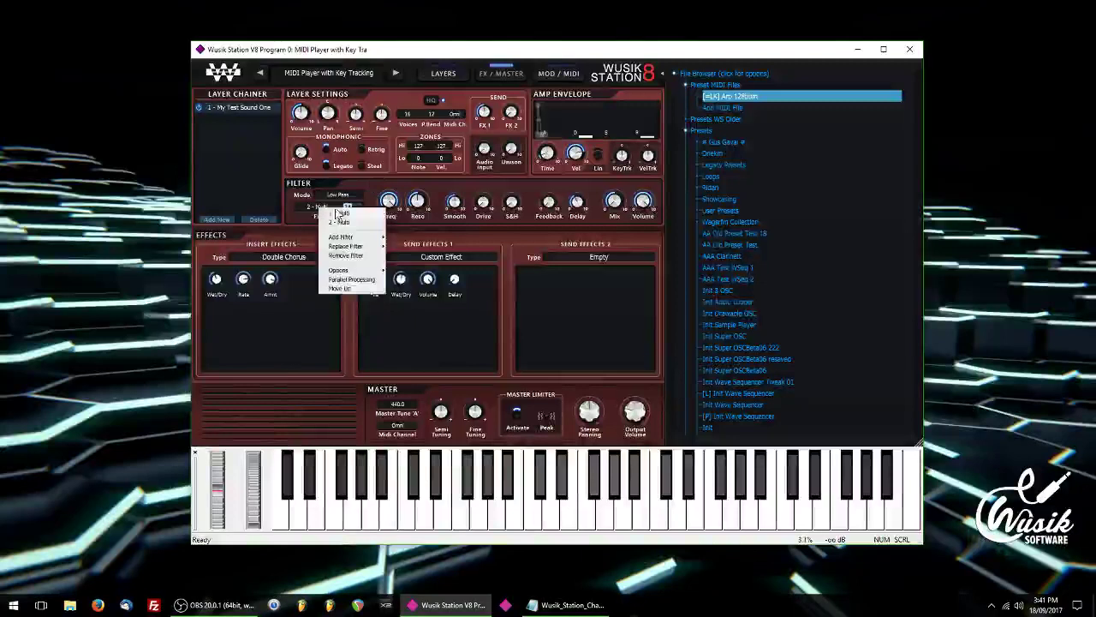
{"action": "left_click", "coordinate": [408, 215]}
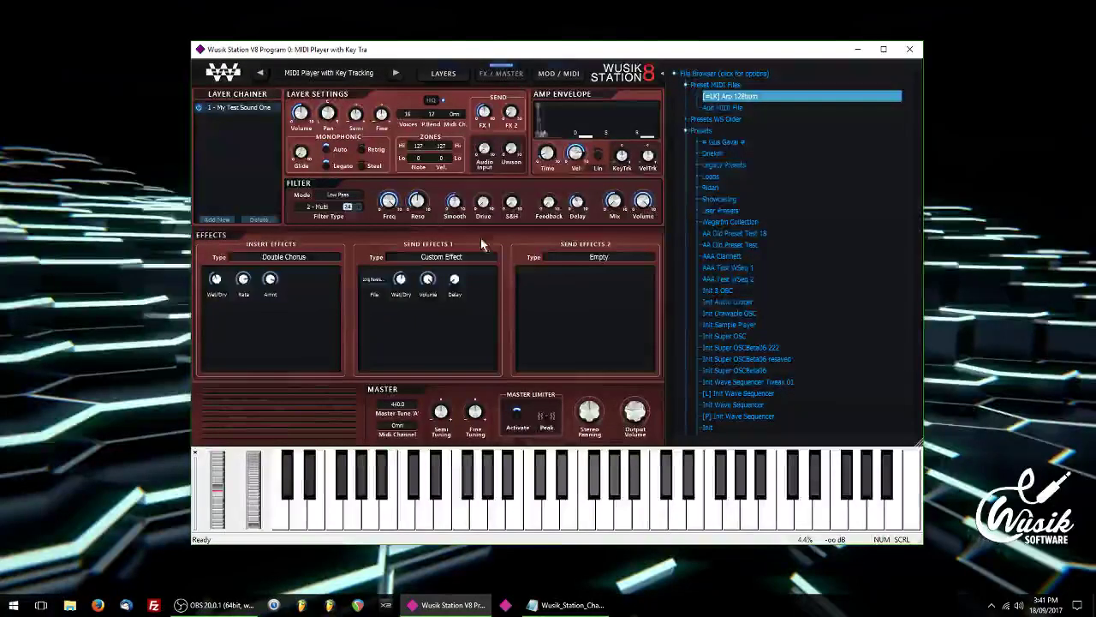
- Move Custom Effect ahead of Stereo Delay in Send Effects 1, then play a test note
{"action": "left_click", "coordinate": [444, 262]}
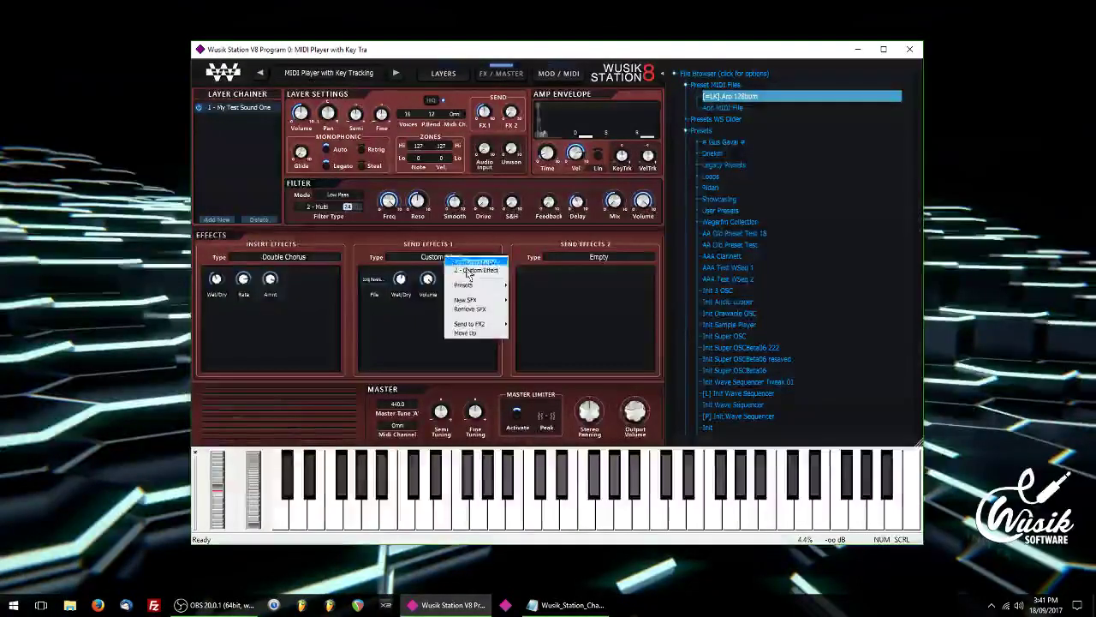
{"action": "left_click", "coordinate": [481, 331]}
{"action": "left_click", "coordinate": [451, 261]}
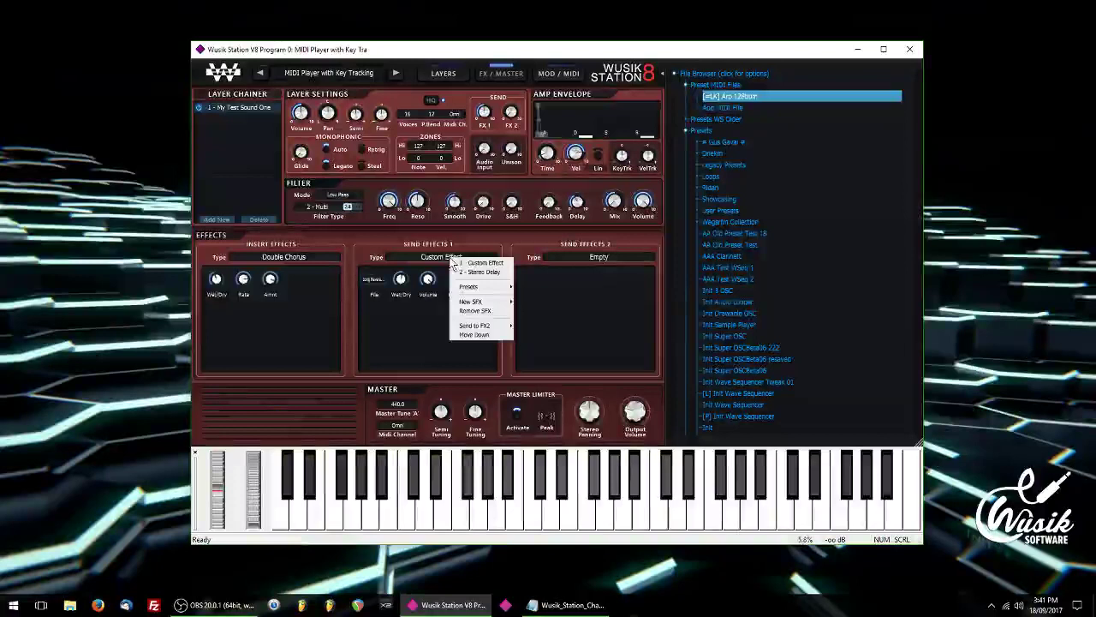
{"action": "left_click", "coordinate": [495, 230]}
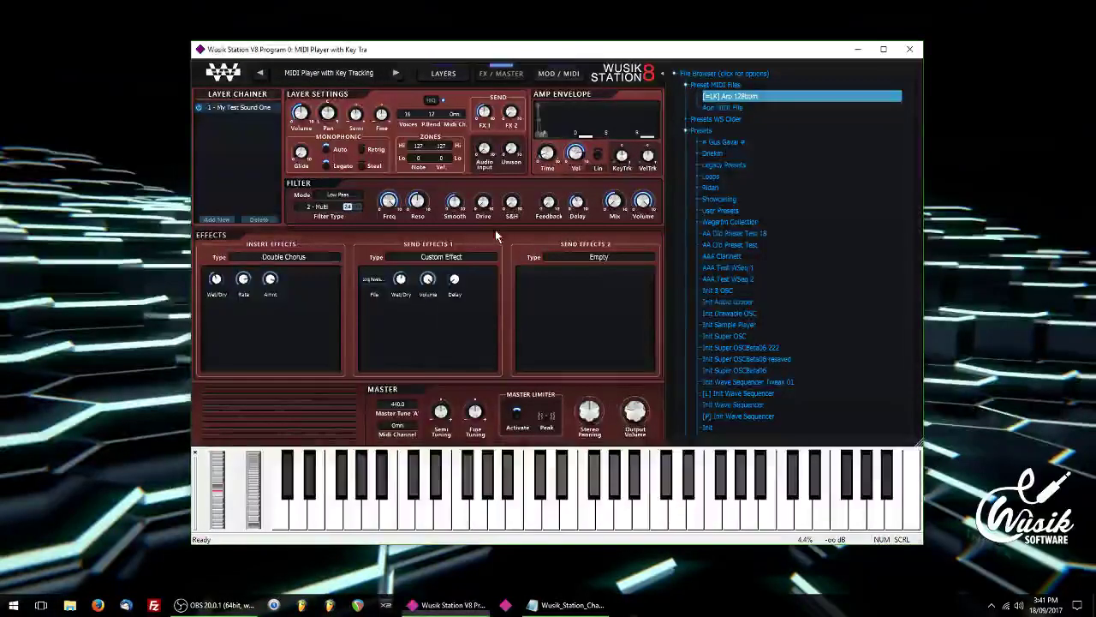
{"action": "left_click", "coordinate": [549, 525]}
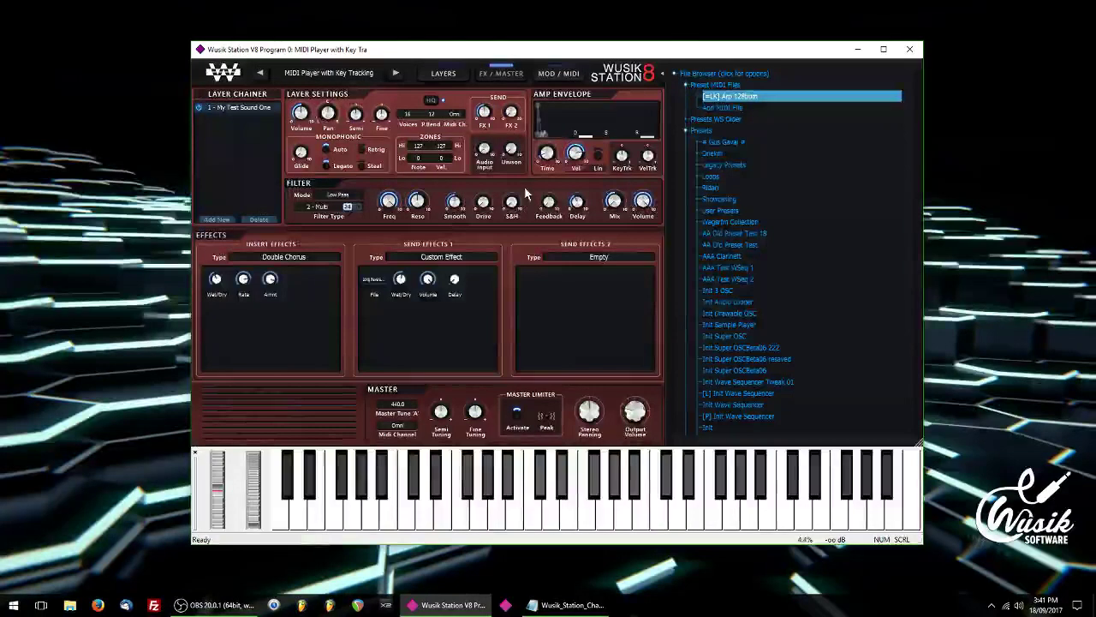
- Select 2 - Stereo Delay in the Send Effects 1 slot to show its delay controls
{"action": "left_click", "coordinate": [459, 259]}
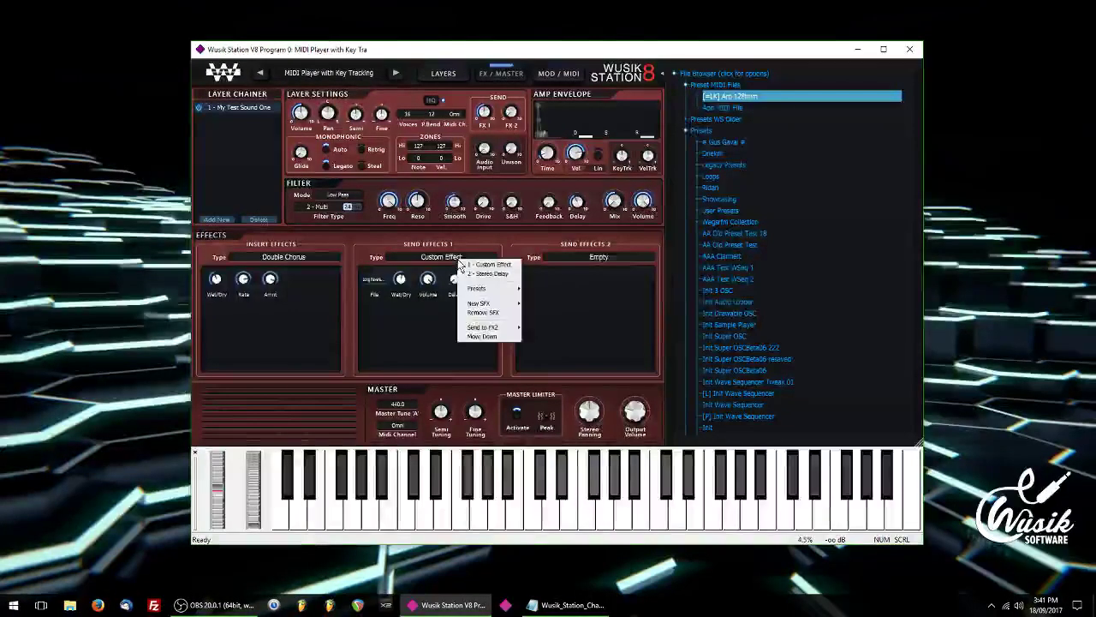
{"action": "mouse_move", "coordinate": [506, 290]}
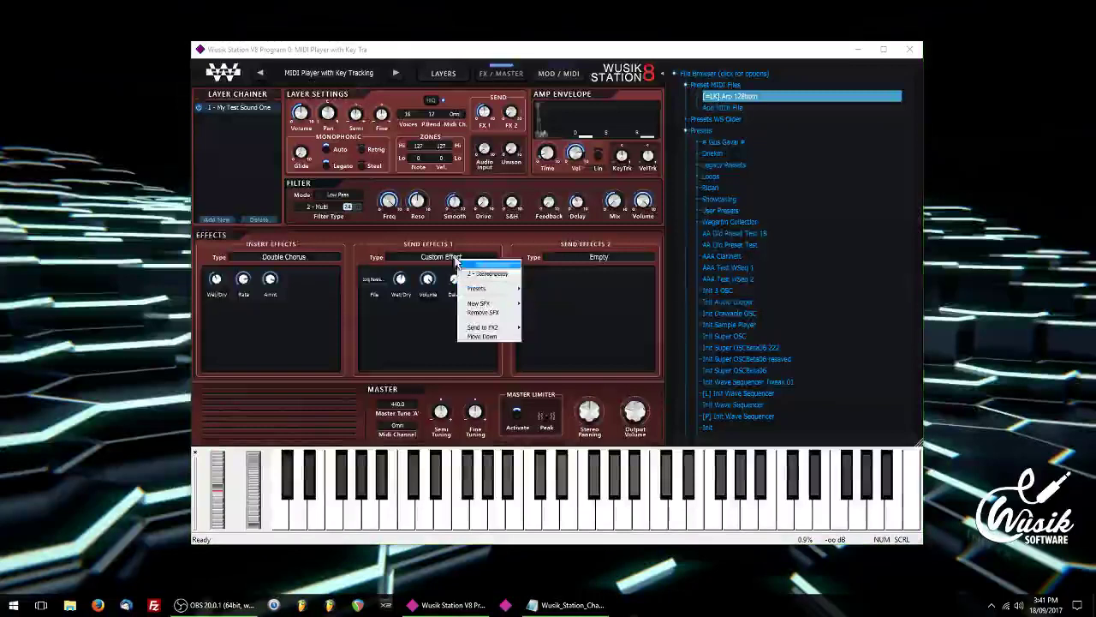
{"action": "left_click", "coordinate": [515, 274]}
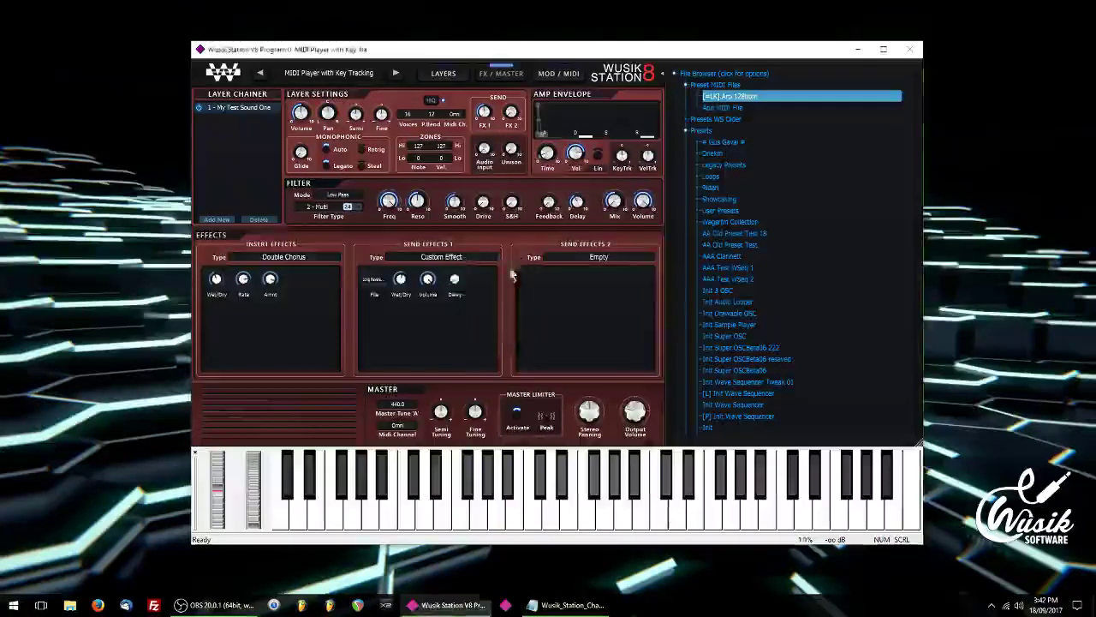
{"action": "left_click", "coordinate": [460, 259]}
{"action": "left_click", "coordinate": [486, 273]}
- Show the send chain's Presets > Save Preset option, closing without saving
{"action": "left_click", "coordinate": [445, 261]}
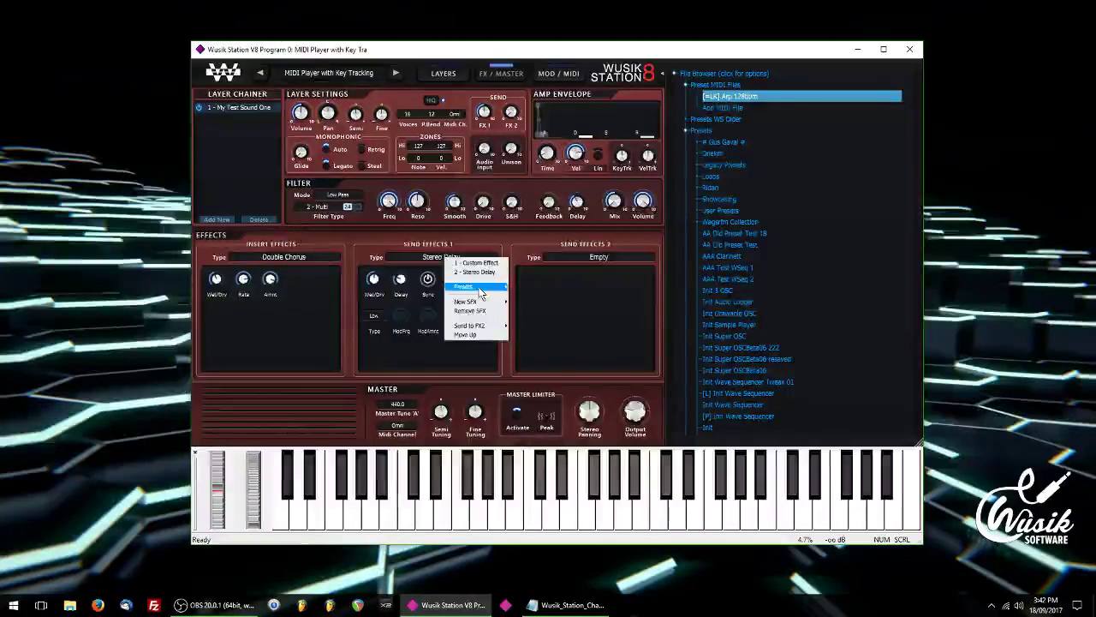
{"action": "mouse_move", "coordinate": [488, 287]}
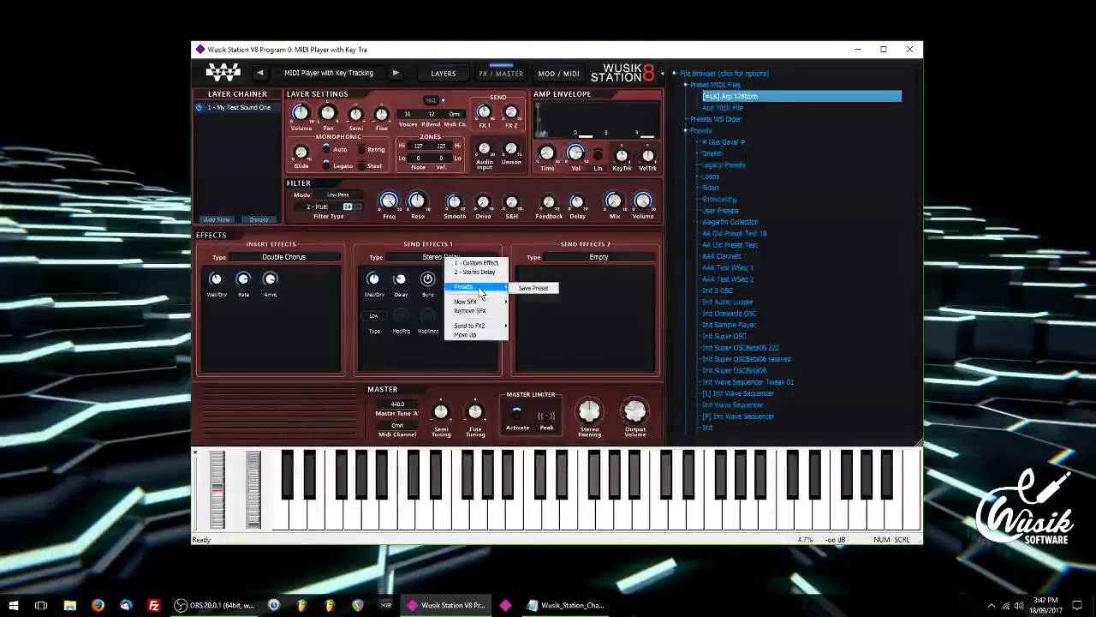
{"action": "left_click", "coordinate": [511, 236]}
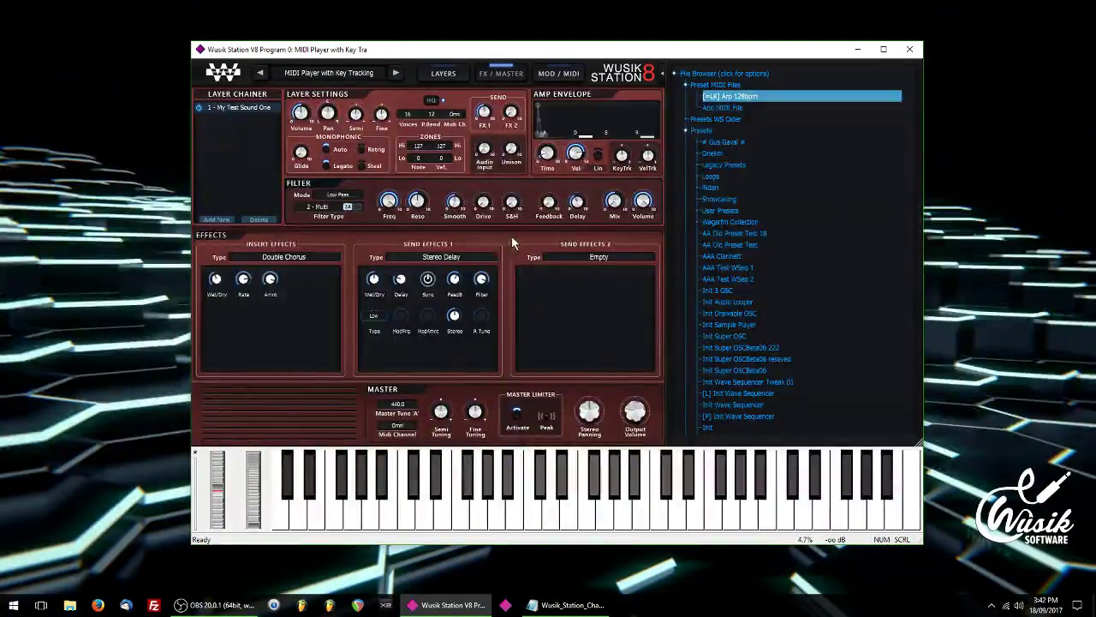
- Route Drawable OSC to Layer 1 > Amp Envelope > Time in the first modulation row
{"action": "left_click", "coordinate": [567, 67]}
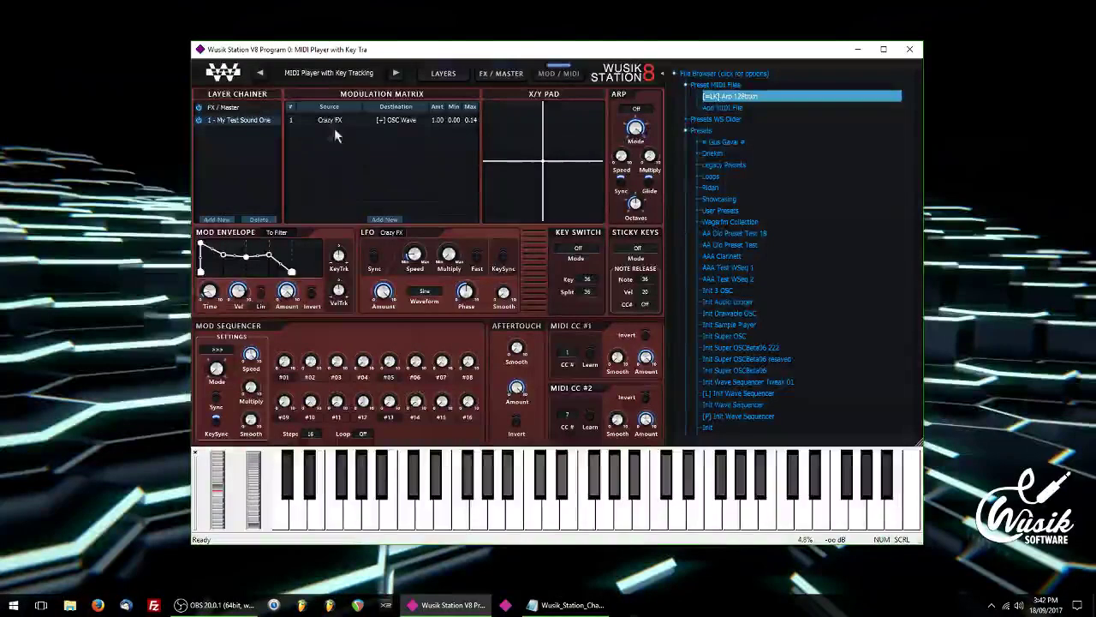
{"action": "left_click", "coordinate": [407, 123]}
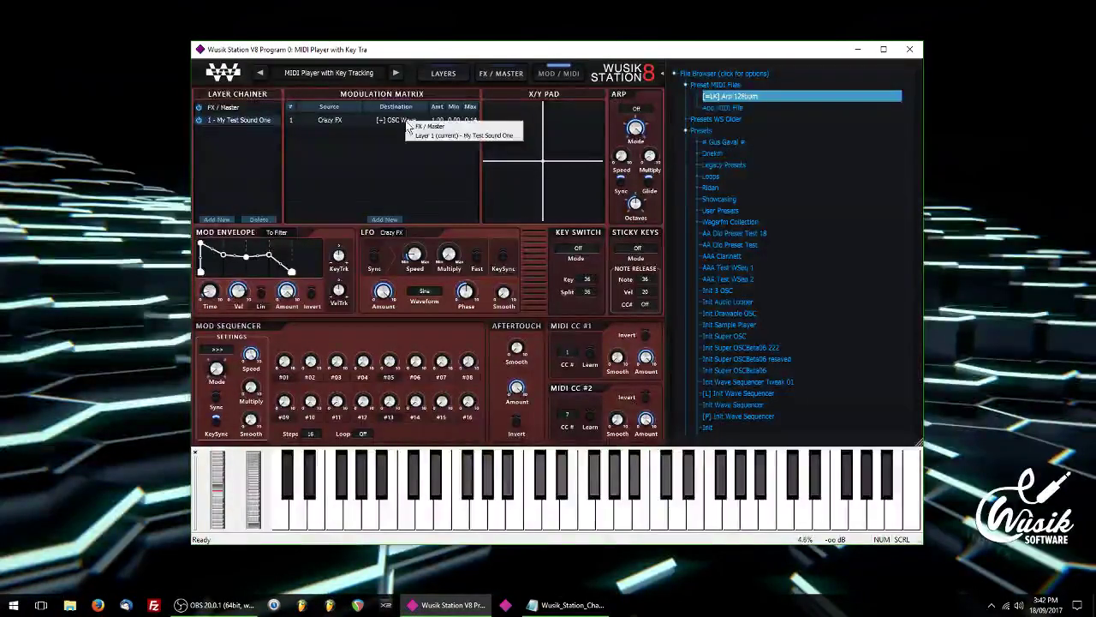
{"action": "left_click", "coordinate": [449, 135]}
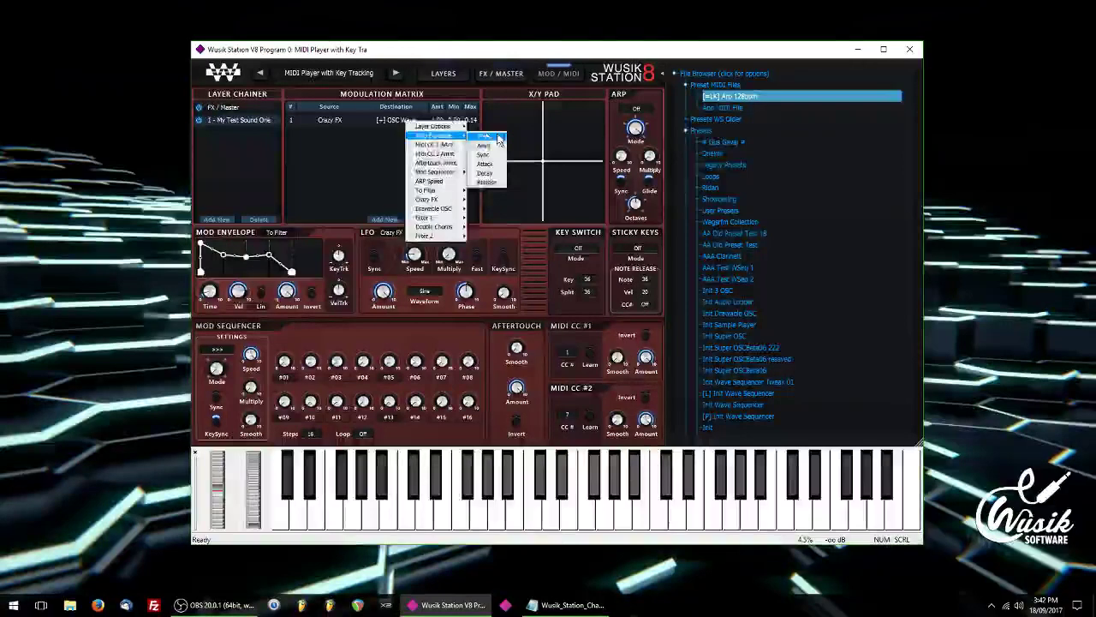
{"action": "left_click", "coordinate": [479, 136]}
{"action": "left_click", "coordinate": [328, 120]}
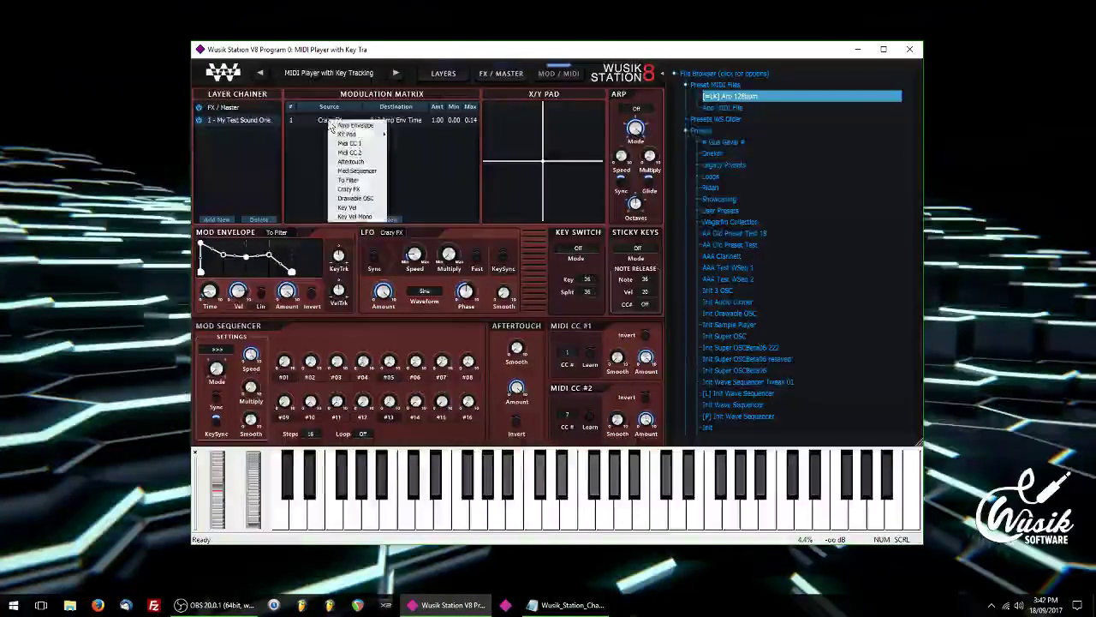
{"action": "left_click", "coordinate": [370, 196]}
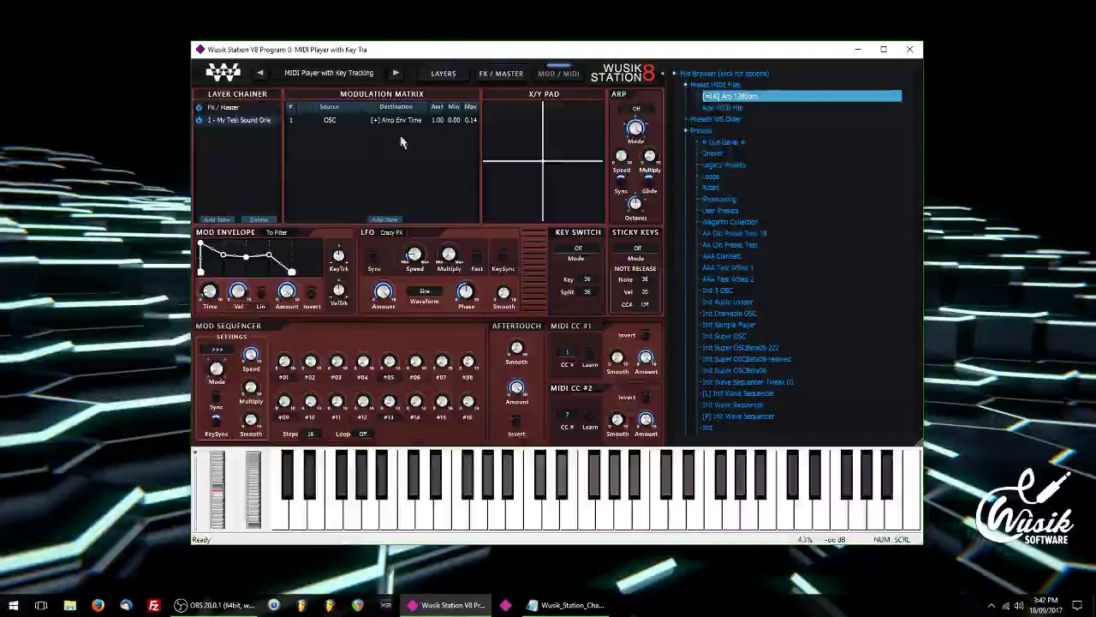
- Load the Init Sample Player preset and open Edit Zones on its sample display
{"action": "left_click", "coordinate": [459, 75]}
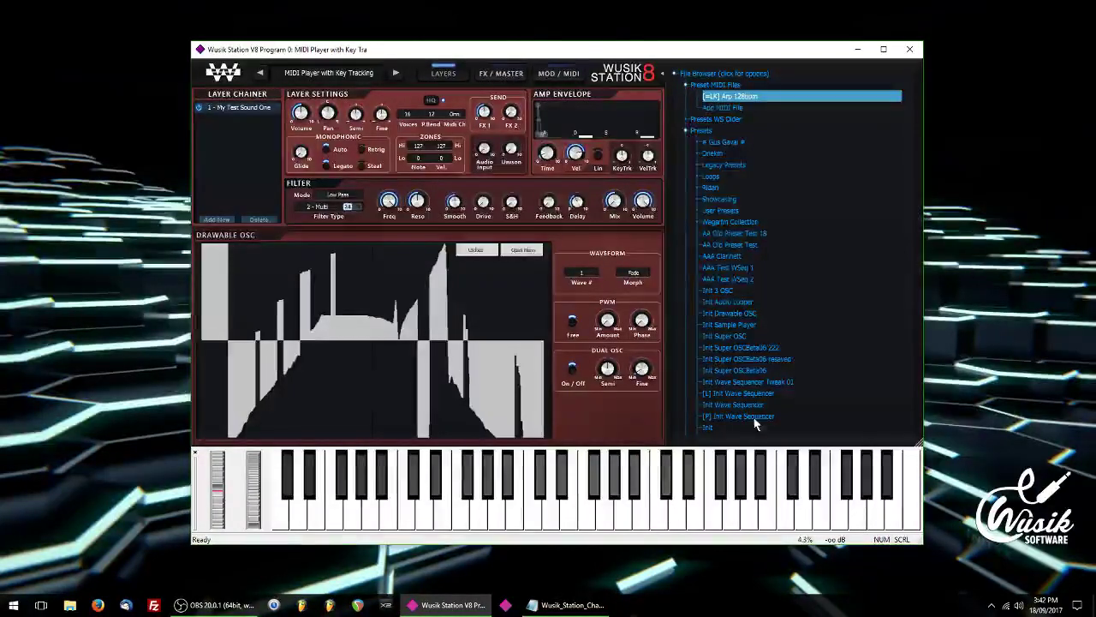
{"action": "double_click", "coordinate": [757, 325]}
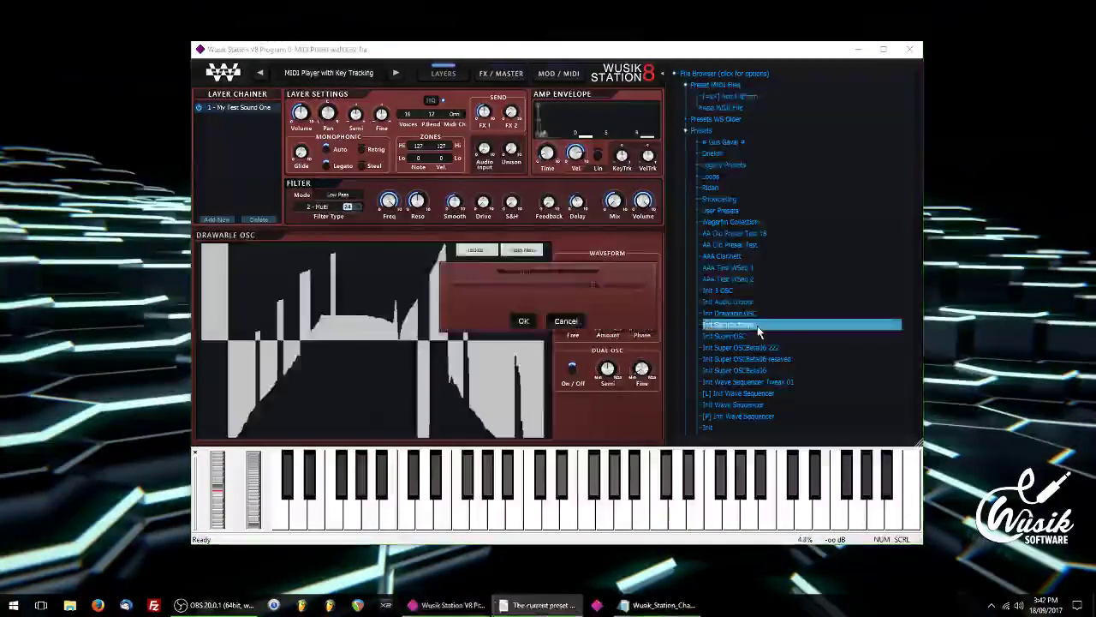
{"action": "key", "text": "Return"}
{"action": "right_click", "coordinate": [468, 300]}
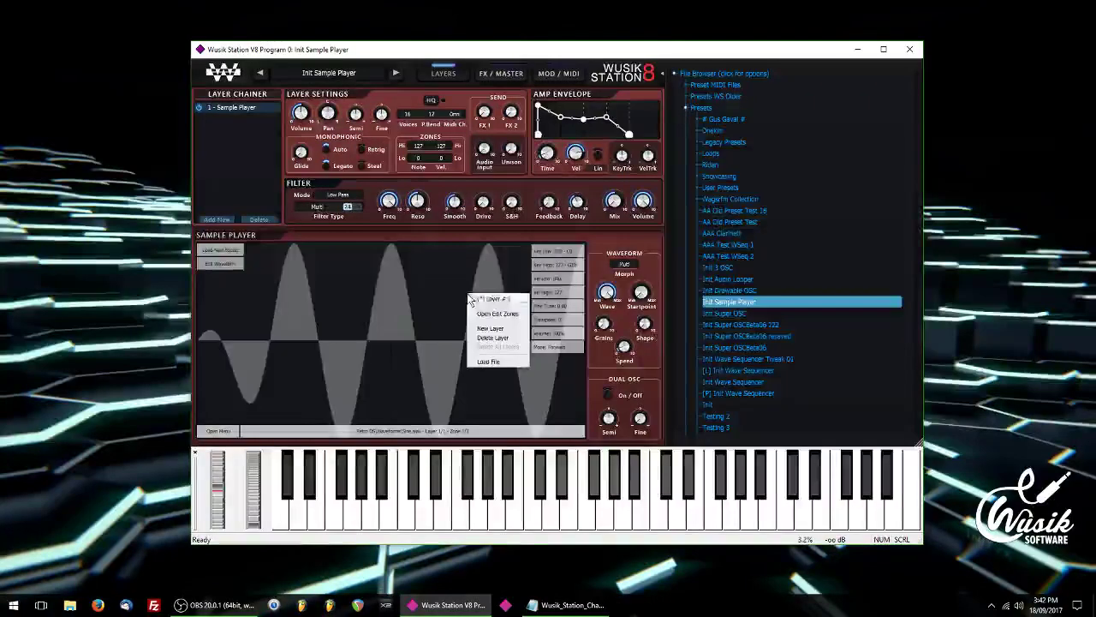
{"action": "left_click", "coordinate": [524, 314]}
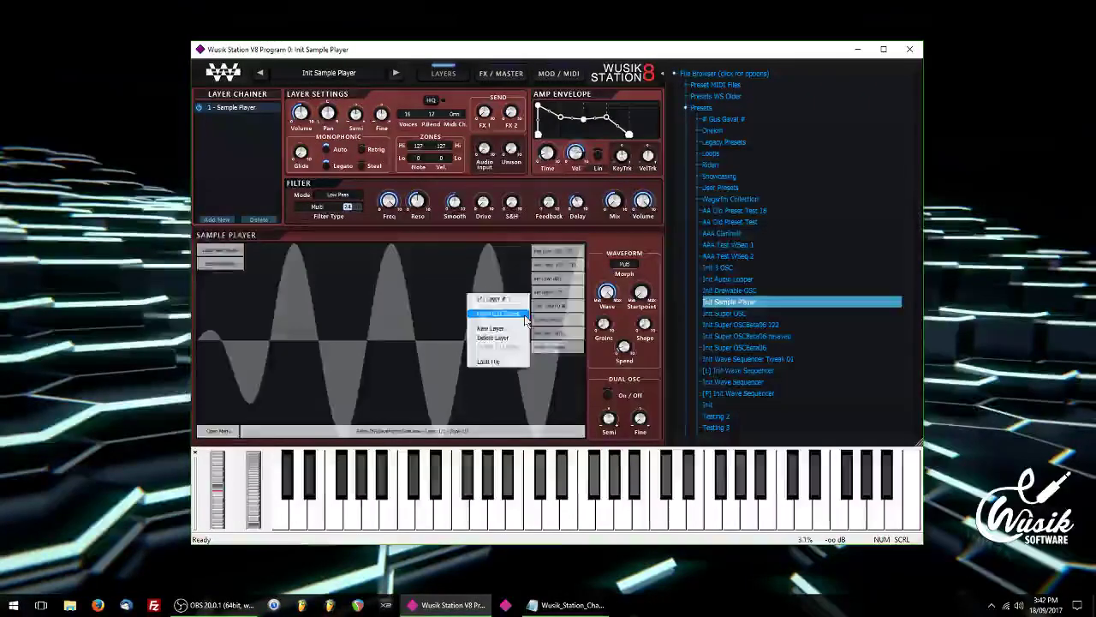
- Export the zones with Export Zones (SFZ) as 'Test', choosing the SFZ + .wav format
{"action": "right_click", "coordinate": [459, 291]}
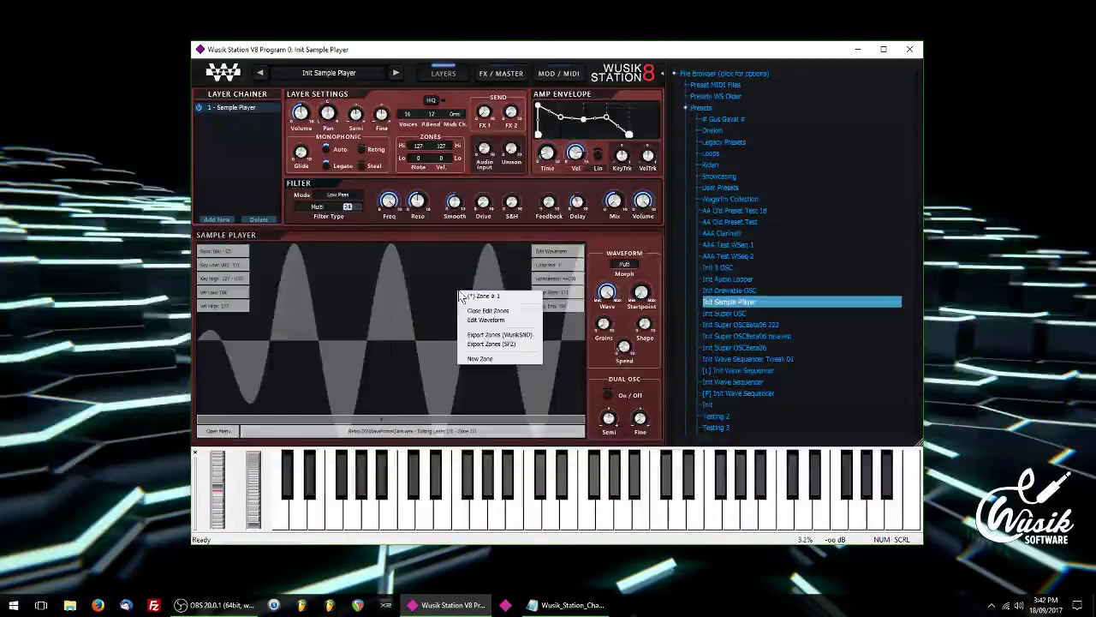
{"action": "left_click", "coordinate": [519, 343]}
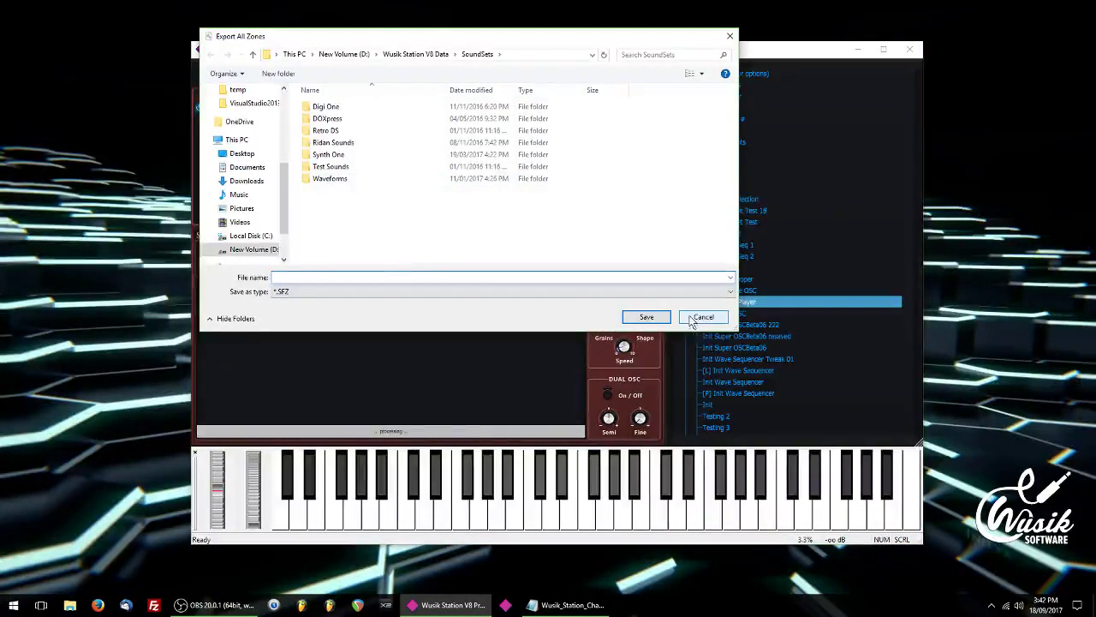
{"action": "type", "text": "T"}
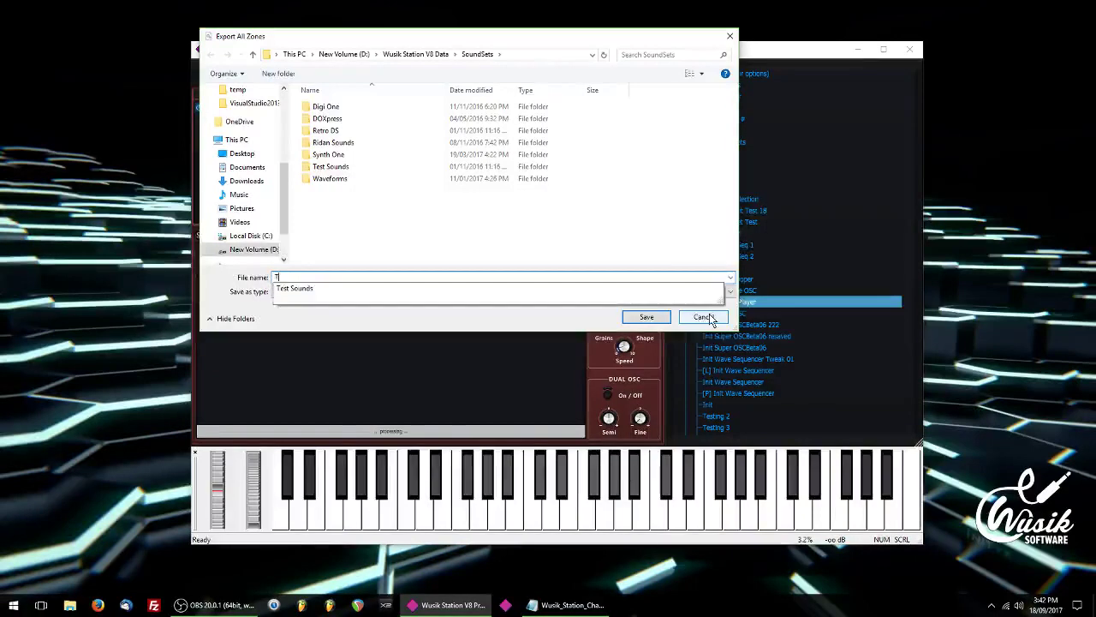
{"action": "type", "text": "est"}
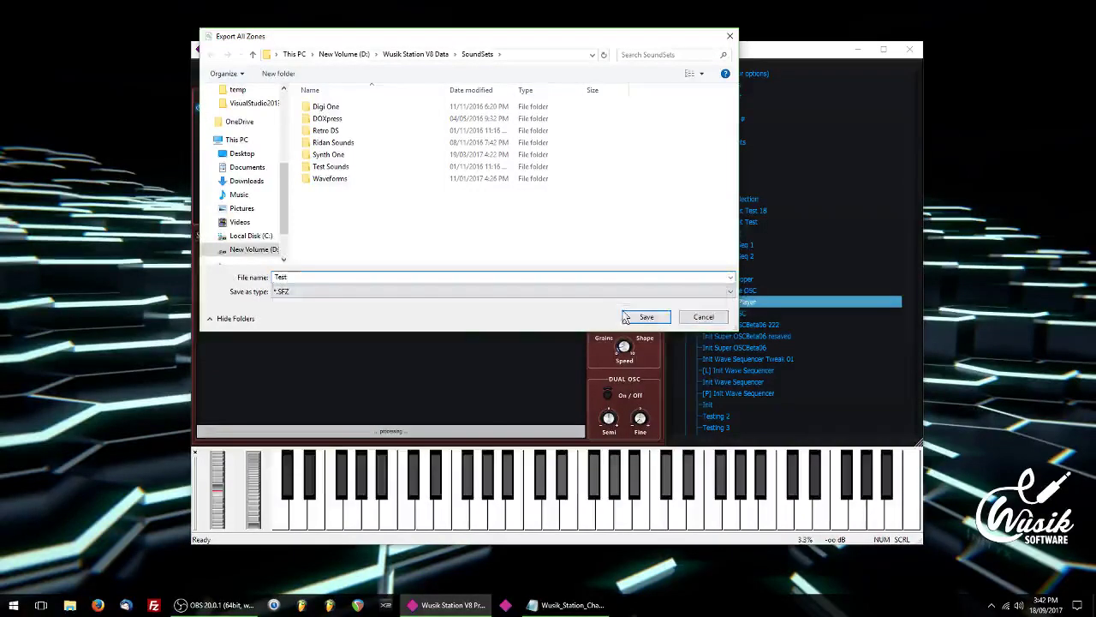
{"action": "left_click", "coordinate": [646, 317]}
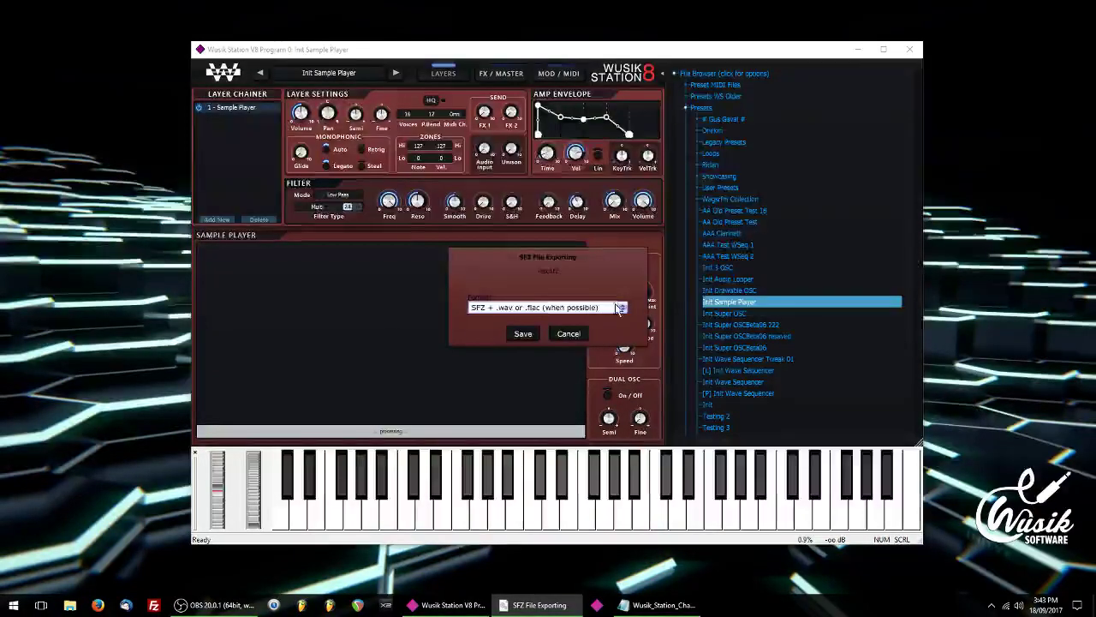
{"action": "left_click", "coordinate": [620, 308]}
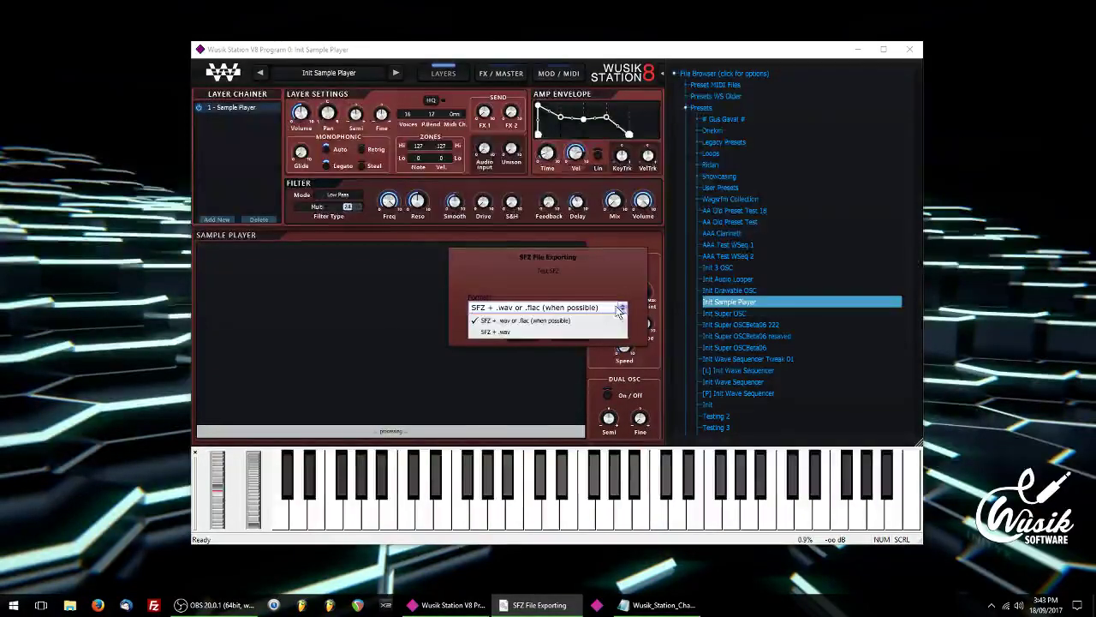
{"action": "left_click", "coordinate": [559, 332]}
- Finish the SFZ export and bring the SoundSets folder window over the synth
{"action": "left_click", "coordinate": [524, 333]}
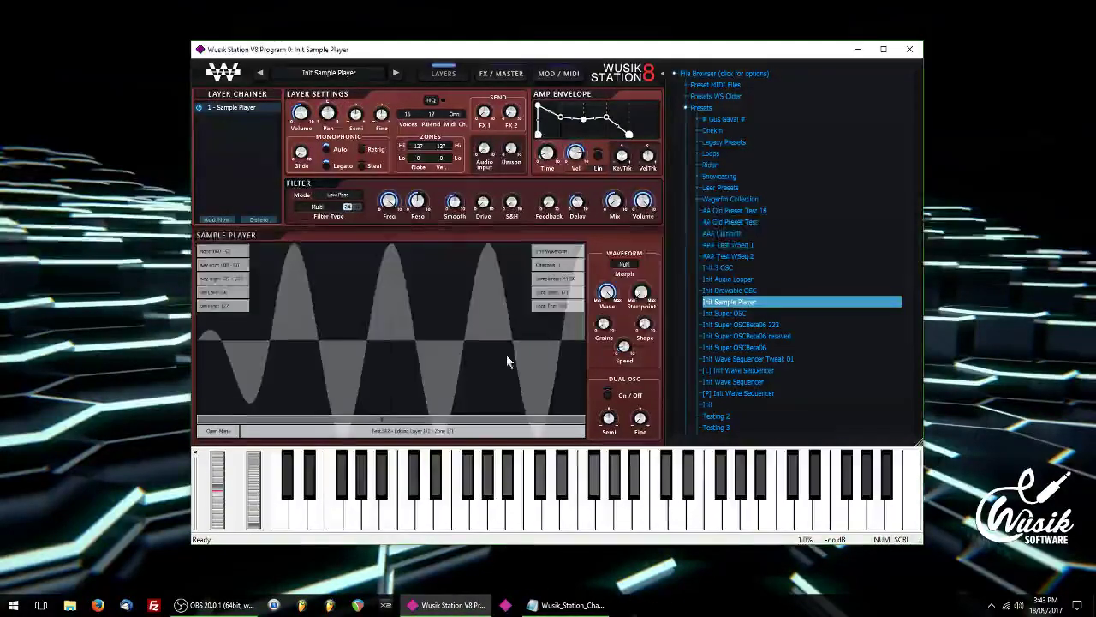
{"action": "left_click", "coordinate": [69, 604]}
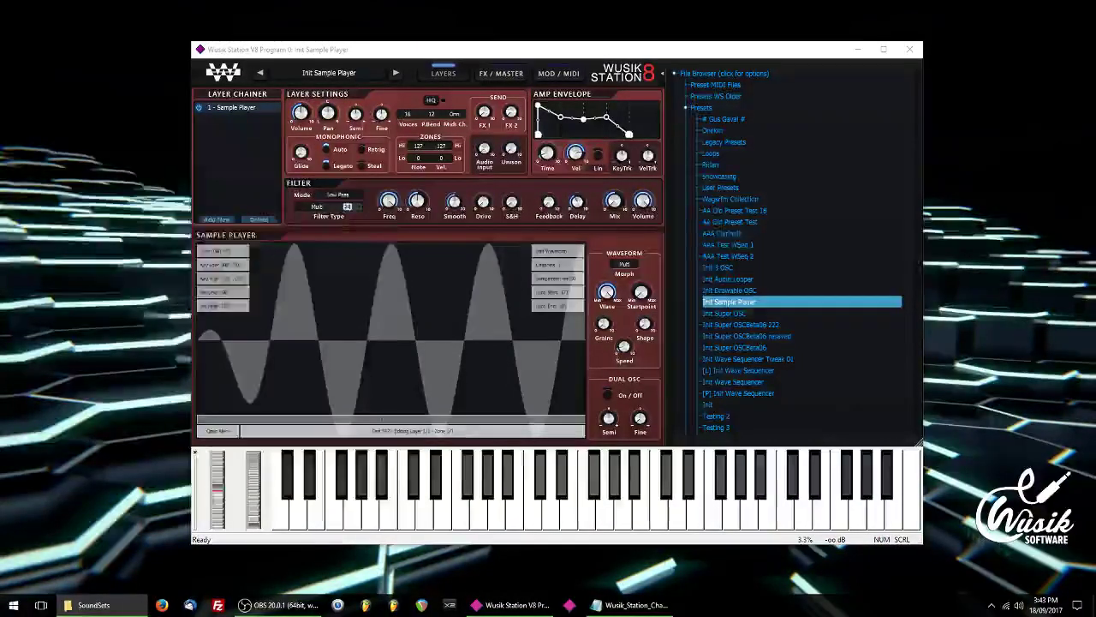
{"action": "left_click_drag", "start_coordinate": [0, 172], "coordinate": [471, 115]}
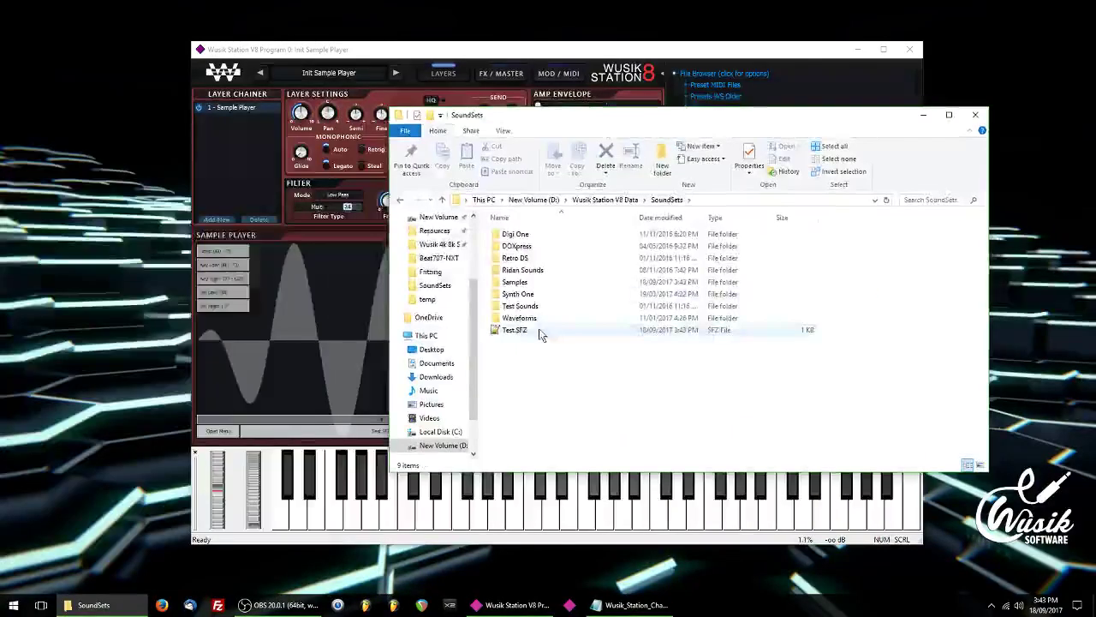
- Open Test.SFZ in Notepad++, select its region lines, then close Notepad++
{"action": "left_click_drag", "start_coordinate": [542, 334], "coordinate": [529, 335]}
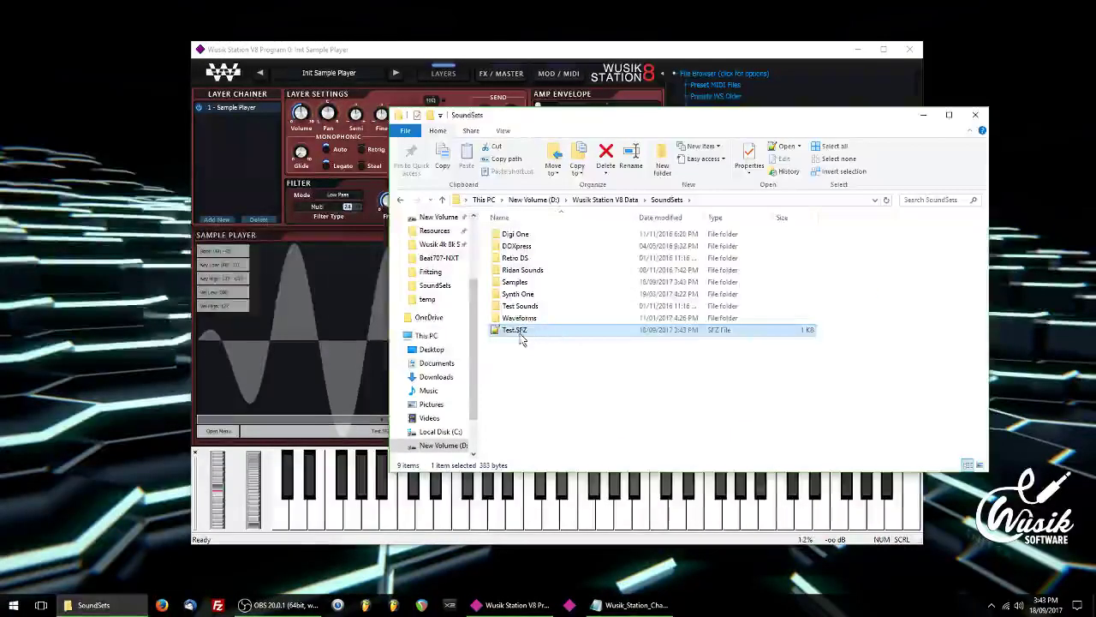
{"action": "double_click", "coordinate": [519, 330]}
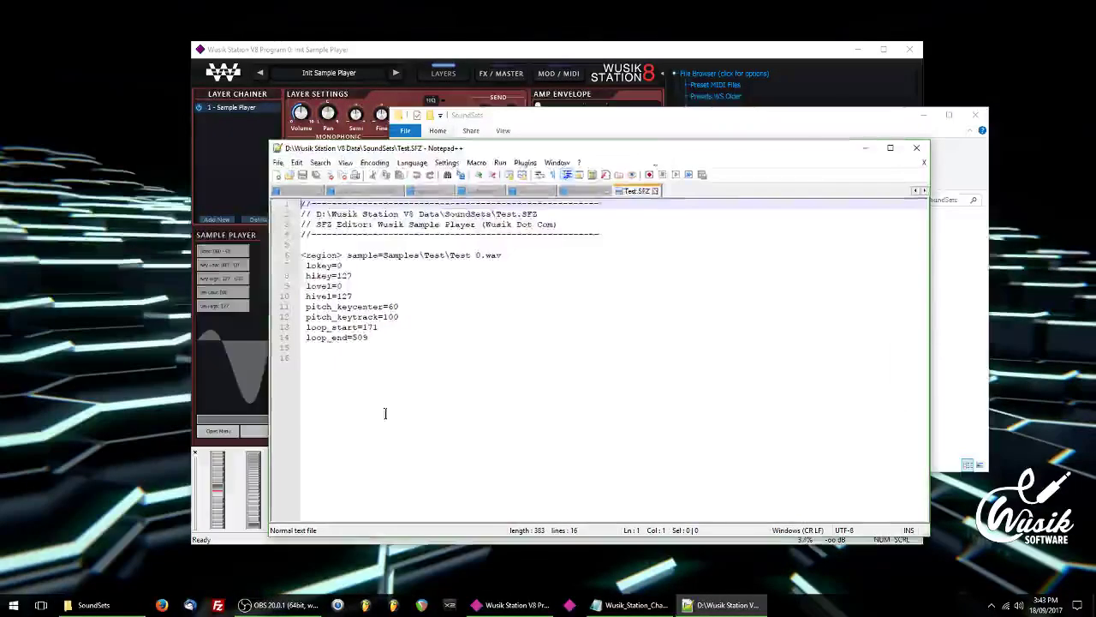
{"action": "left_click_drag", "start_coordinate": [385, 337], "coordinate": [301, 256]}
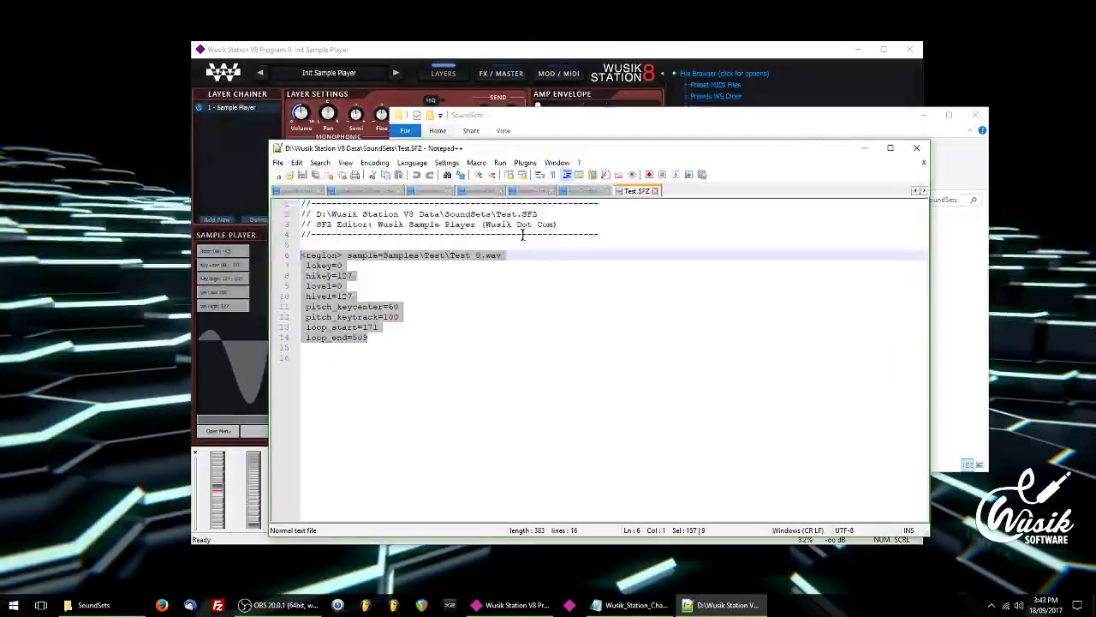
{"action": "left_click", "coordinate": [917, 151]}
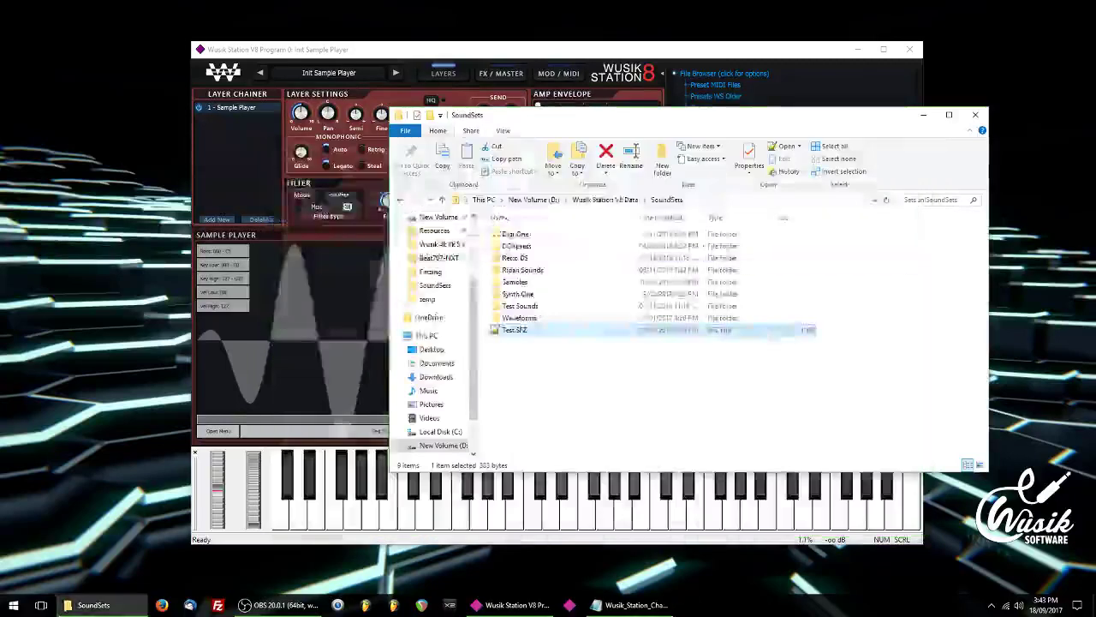
- Check Test 0.wav inside Samples > Test, then go back to SoundSets
{"action": "double_click", "coordinate": [549, 282]}
{"action": "double_click", "coordinate": [517, 234]}
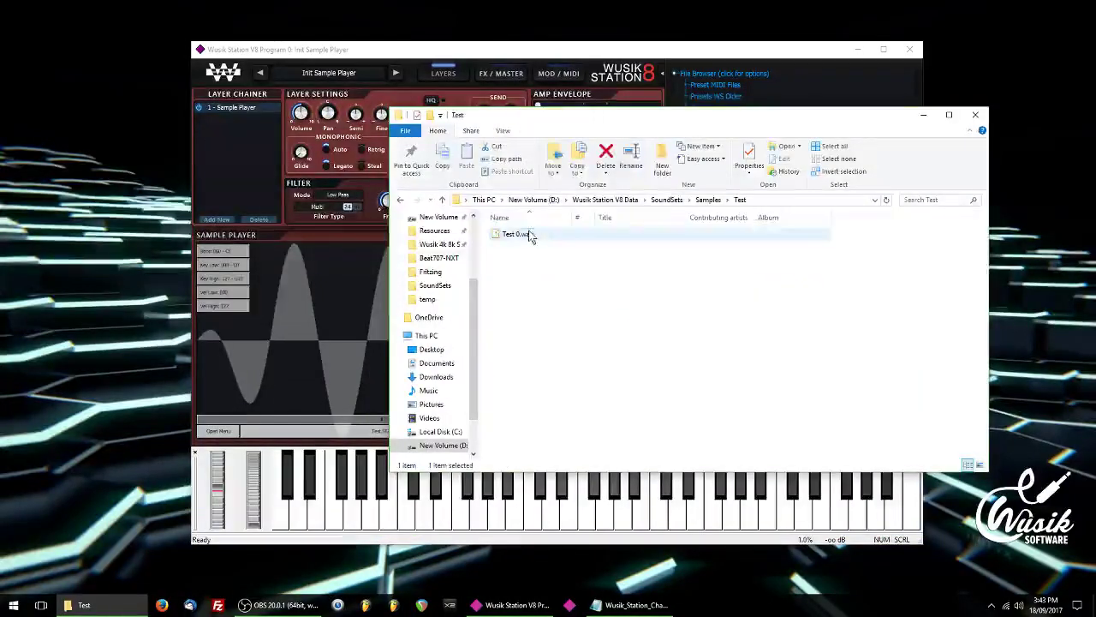
{"action": "left_click", "coordinate": [532, 239]}
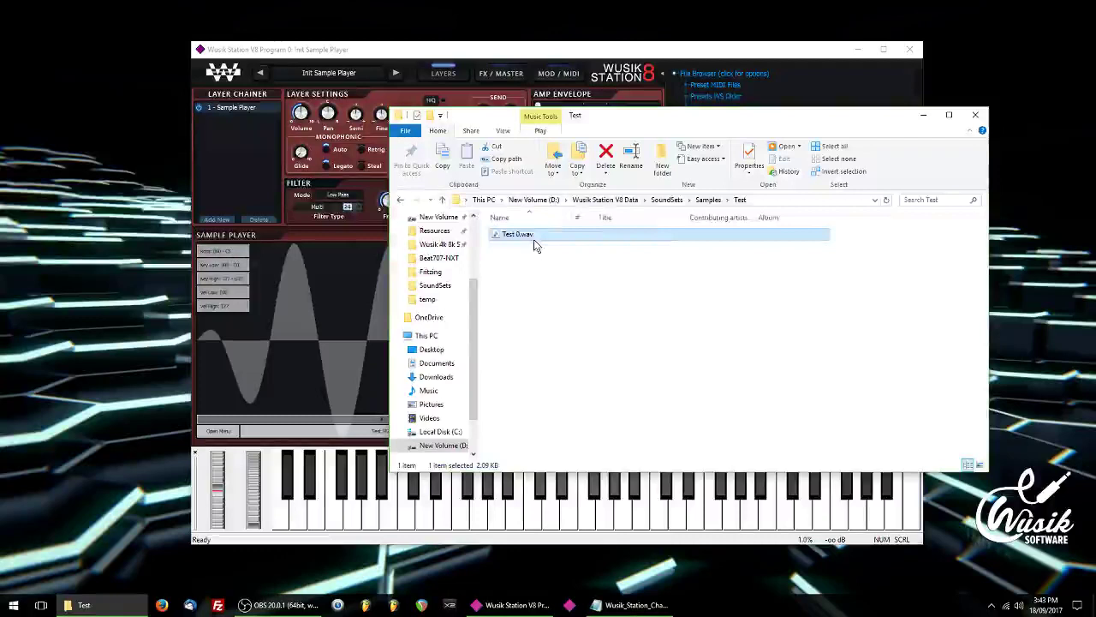
{"action": "key", "text": "BackSpace"}
{"action": "key", "text": "BackSpace"}
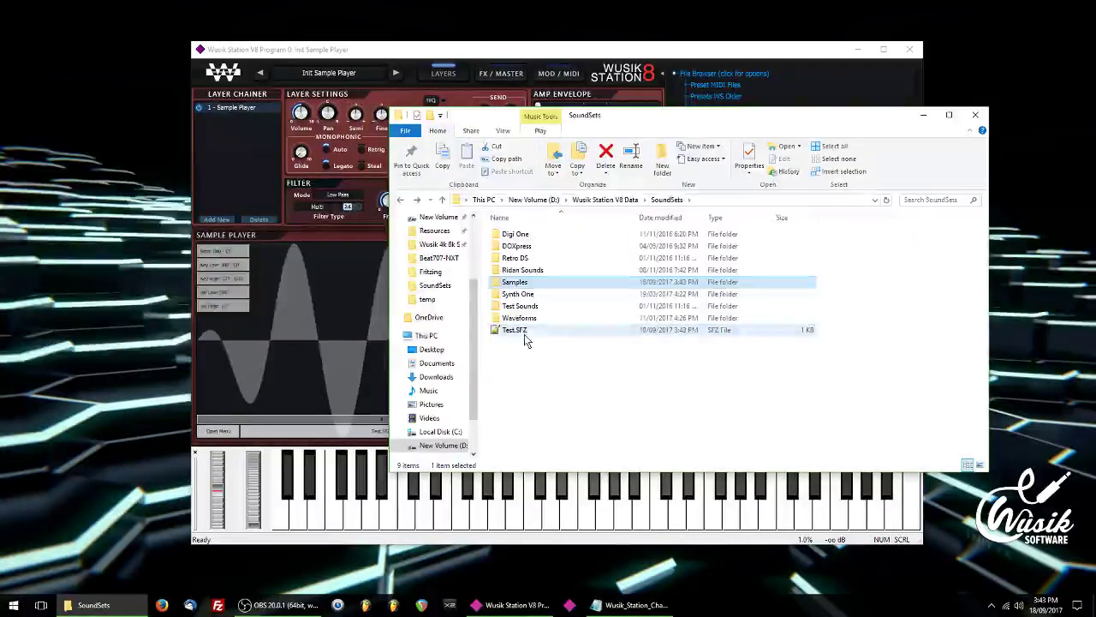
- Delete the Samples folder and Test.SFZ, then close the SoundSets window
{"action": "left_click", "coordinate": [524, 334], "text": "ctrl"}
{"action": "key", "text": "Delete"}
{"action": "left_click", "coordinate": [595, 314]}
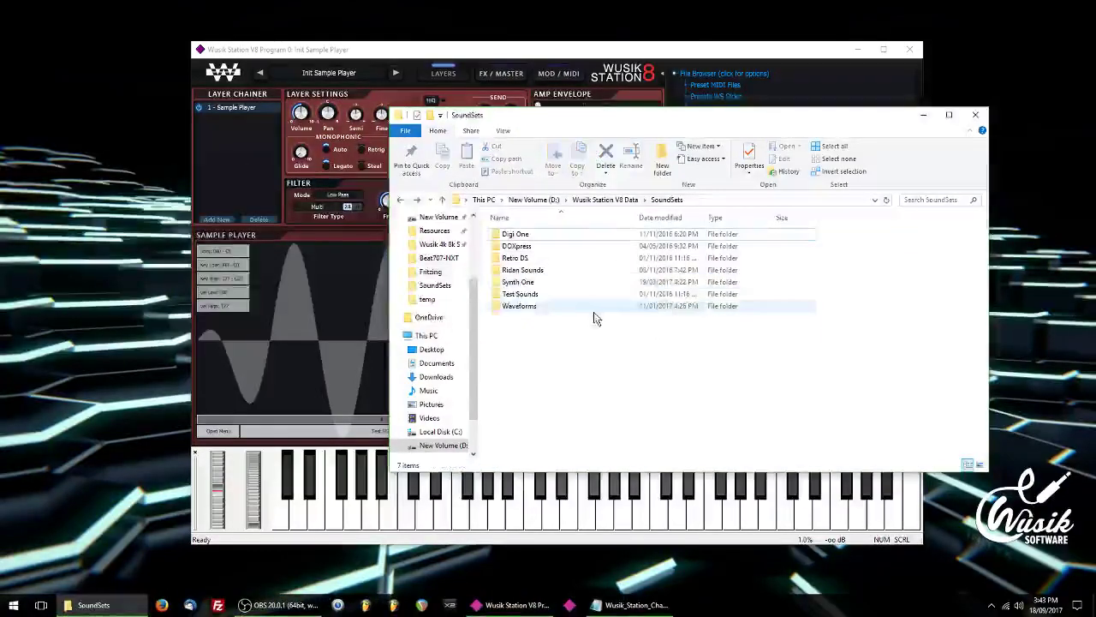
{"action": "left_click", "coordinate": [975, 114]}
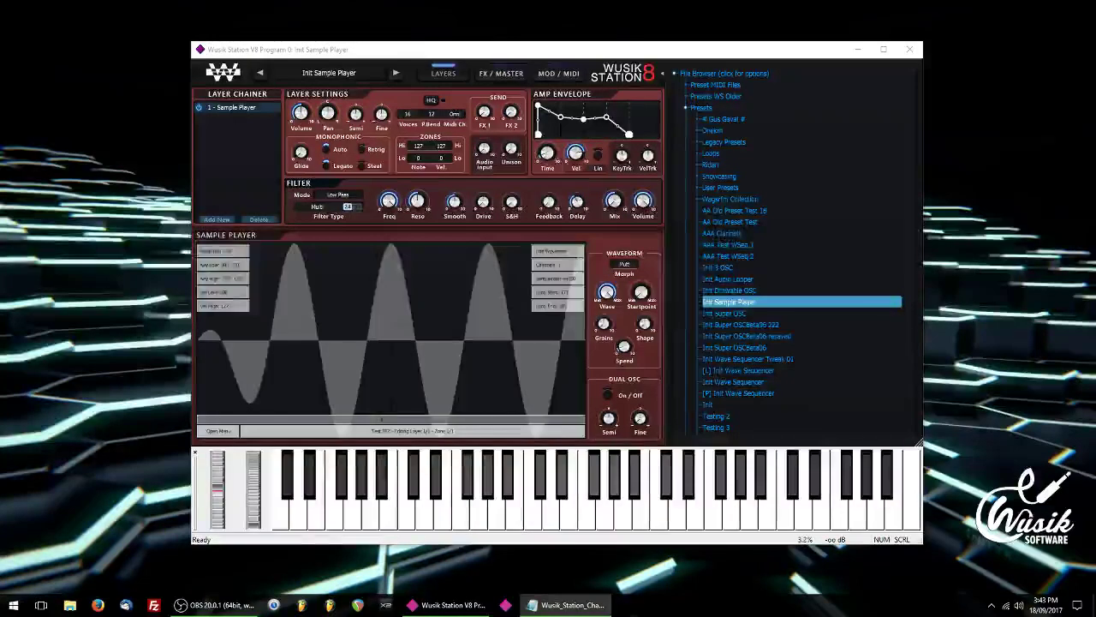
{"action": "left_click", "coordinate": [566, 604]}
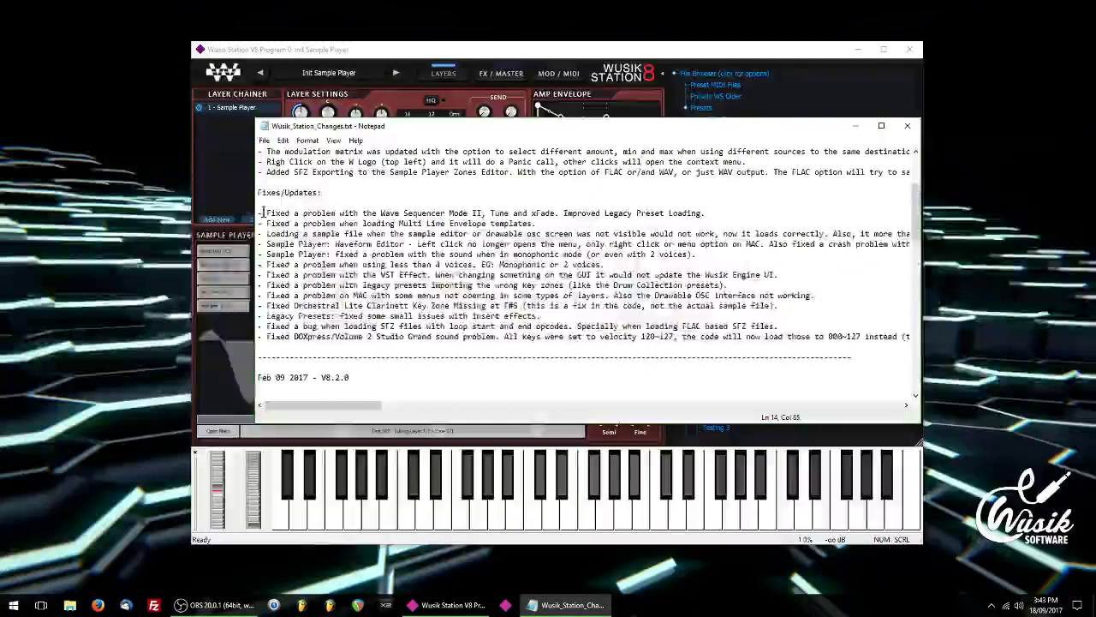
{"action": "scroll", "coordinate": [508, 306], "scroll_direction": "up", "scroll_amount": 1}
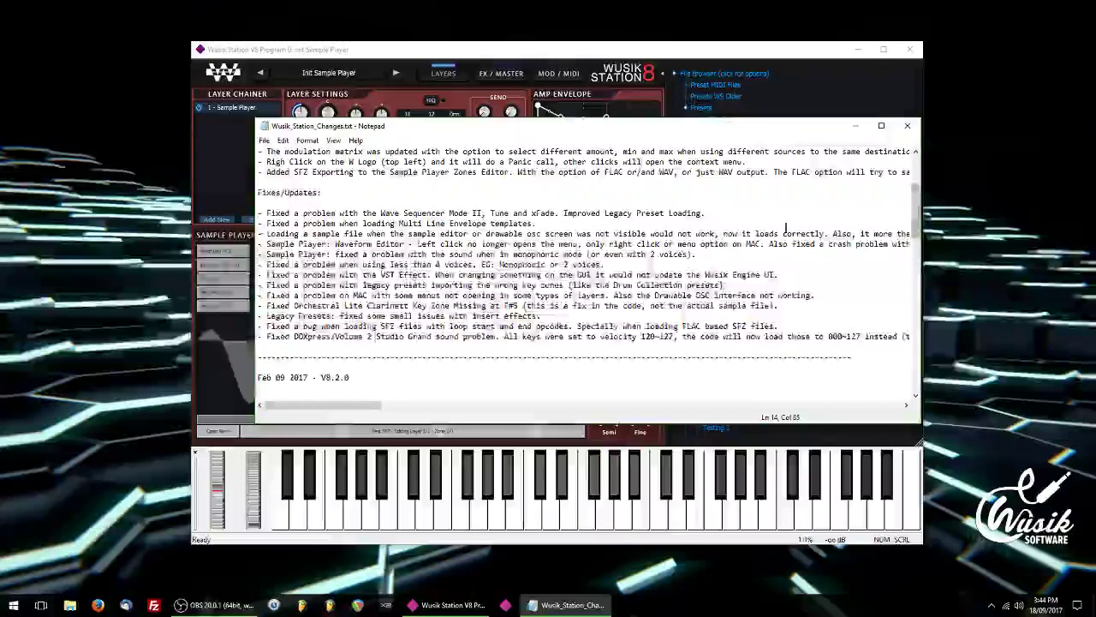
{"action": "scroll", "coordinate": [561, 302], "scroll_direction": "up", "scroll_amount": 3}
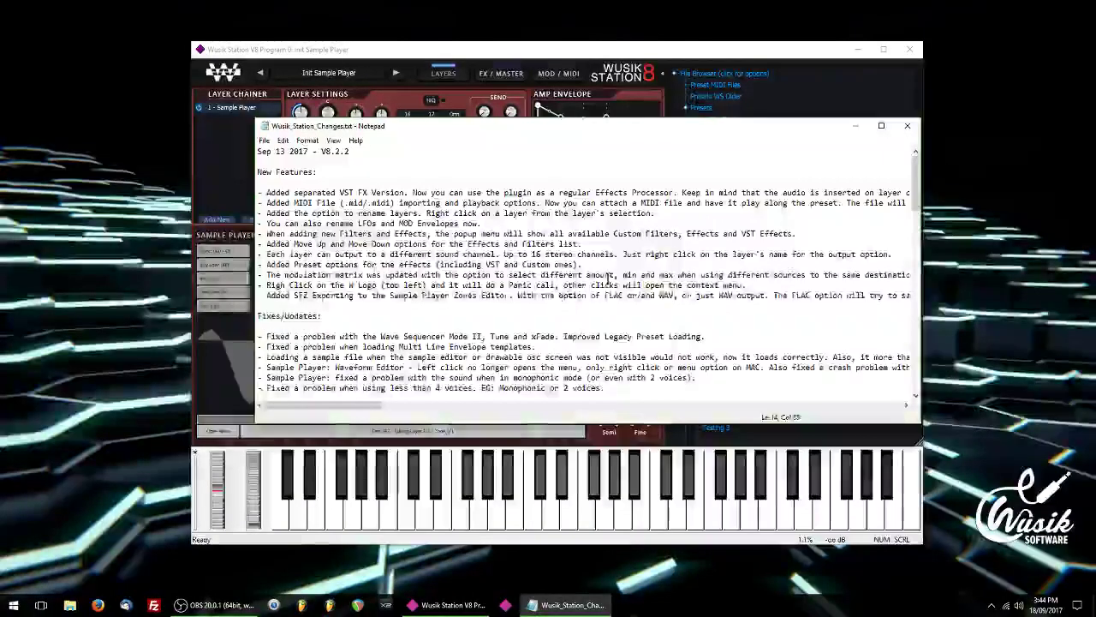
{"action": "left_click", "coordinate": [910, 126]}
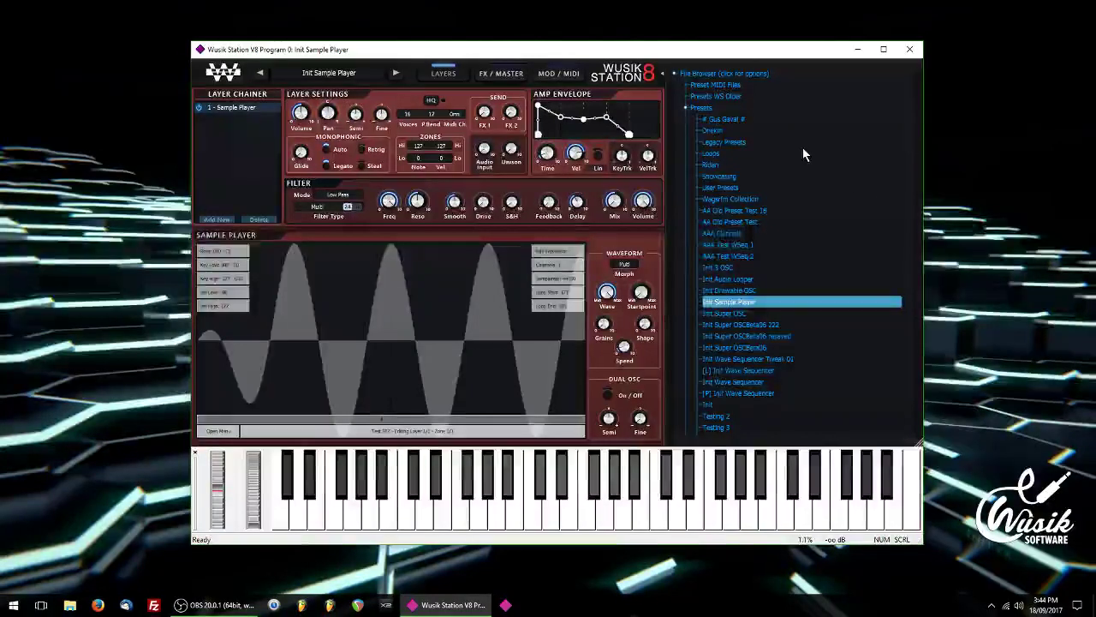
- Drag an amp envelope node down to zero so the curve dips before rising
{"action": "right_click", "coordinate": [580, 112]}
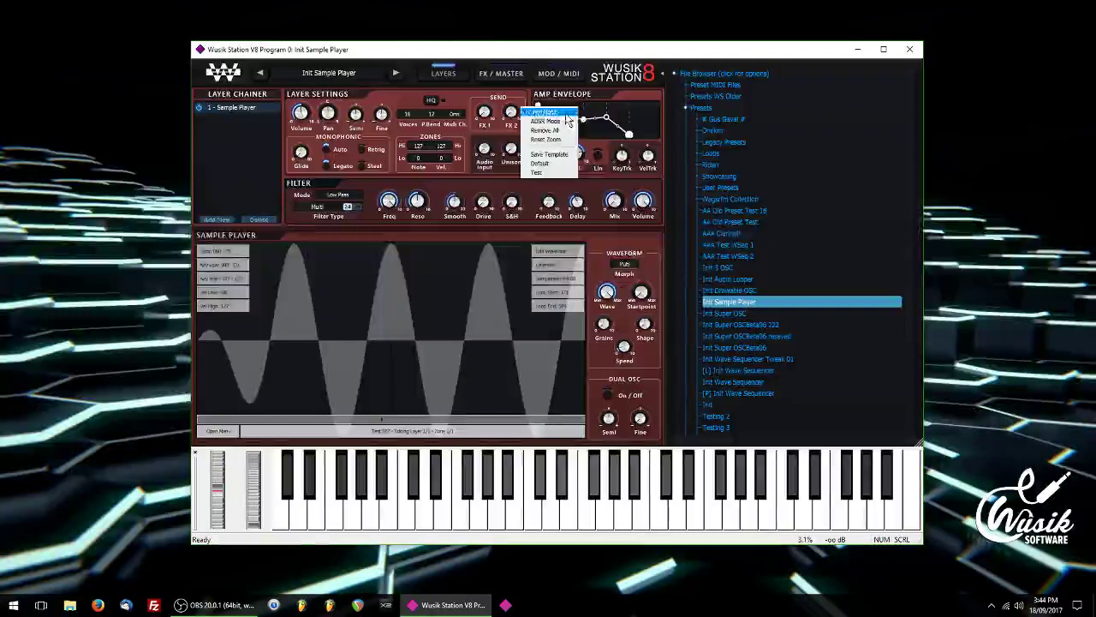
{"action": "left_click", "coordinate": [599, 190]}
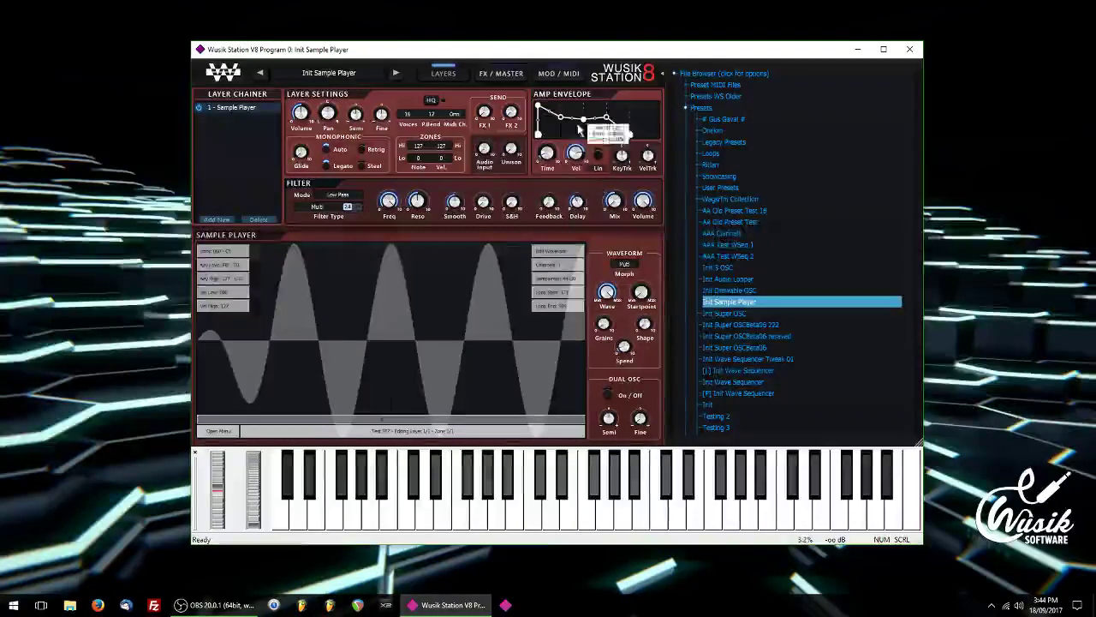
{"action": "mouse_move", "coordinate": [579, 167]}
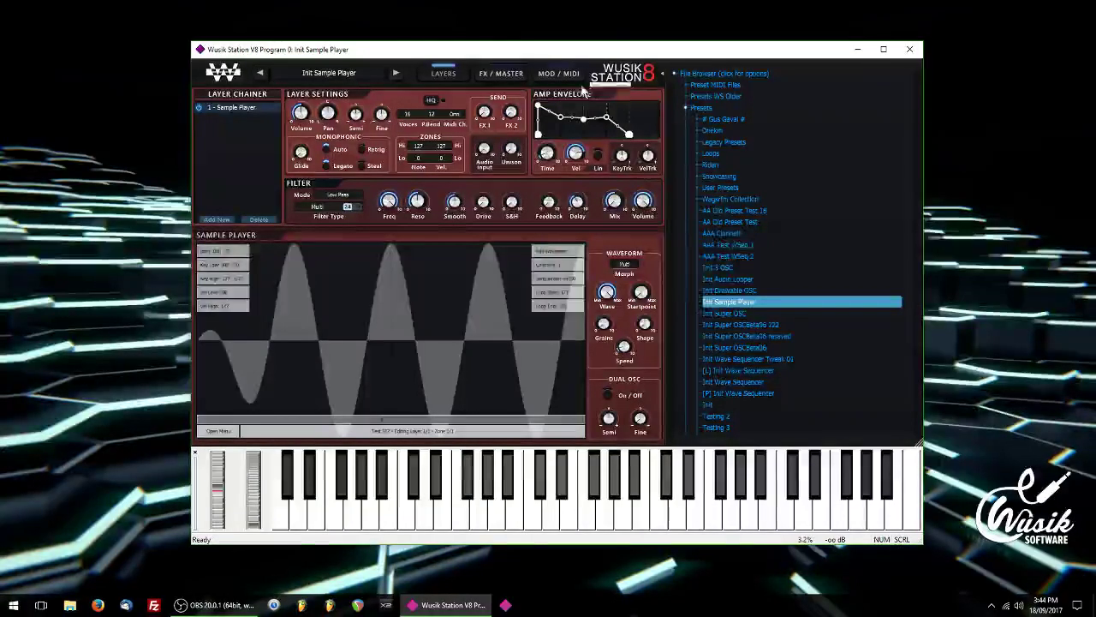
{"action": "left_click_drag", "start_coordinate": [552, 118], "coordinate": [576, 100]}
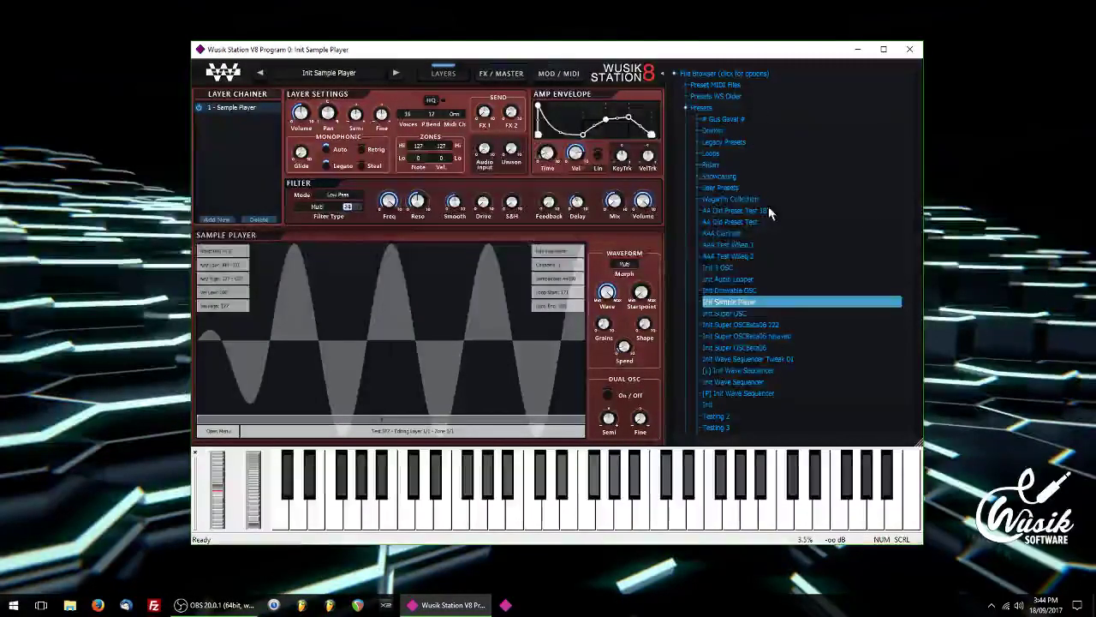
- Load the MIDI Player with Key Tracking preset from the Showcasing folder, replacing the current preset
{"action": "left_click", "coordinate": [752, 175]}
{"action": "double_click", "coordinate": [781, 324]}
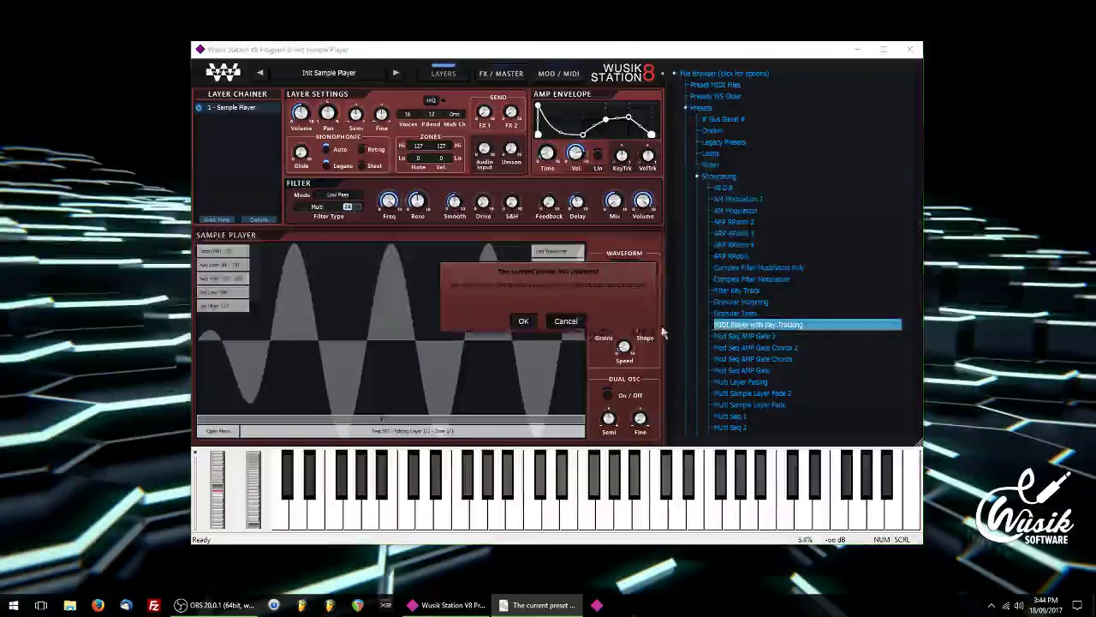
{"action": "left_click", "coordinate": [521, 319]}
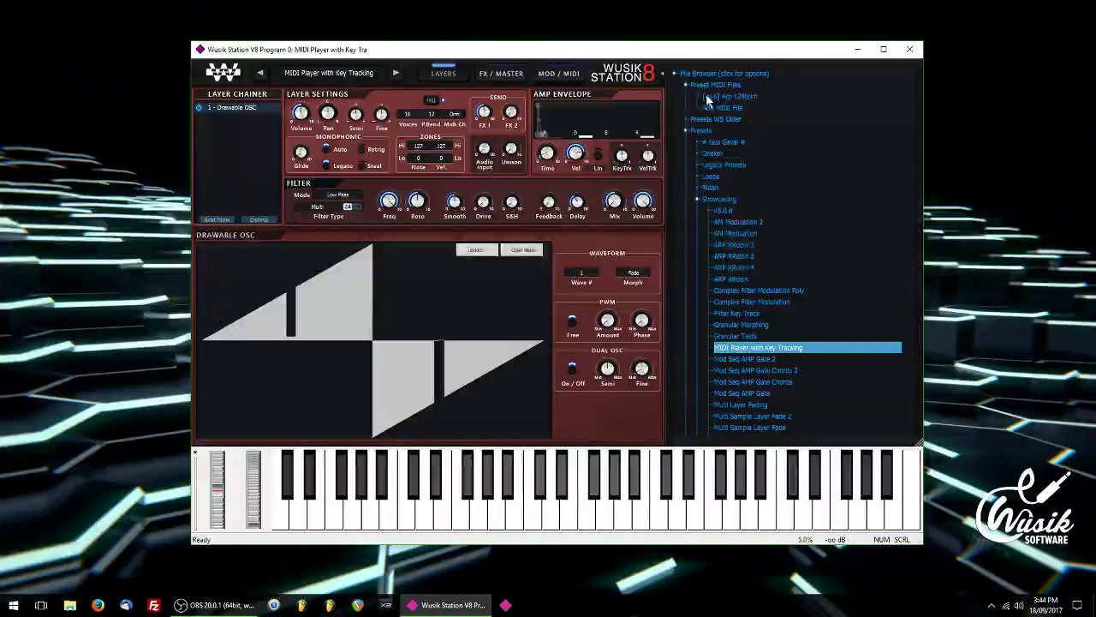
- Play several low, high and sharp notes on the on-screen piano to hear key tracking
{"action": "left_click", "coordinate": [553, 512]}
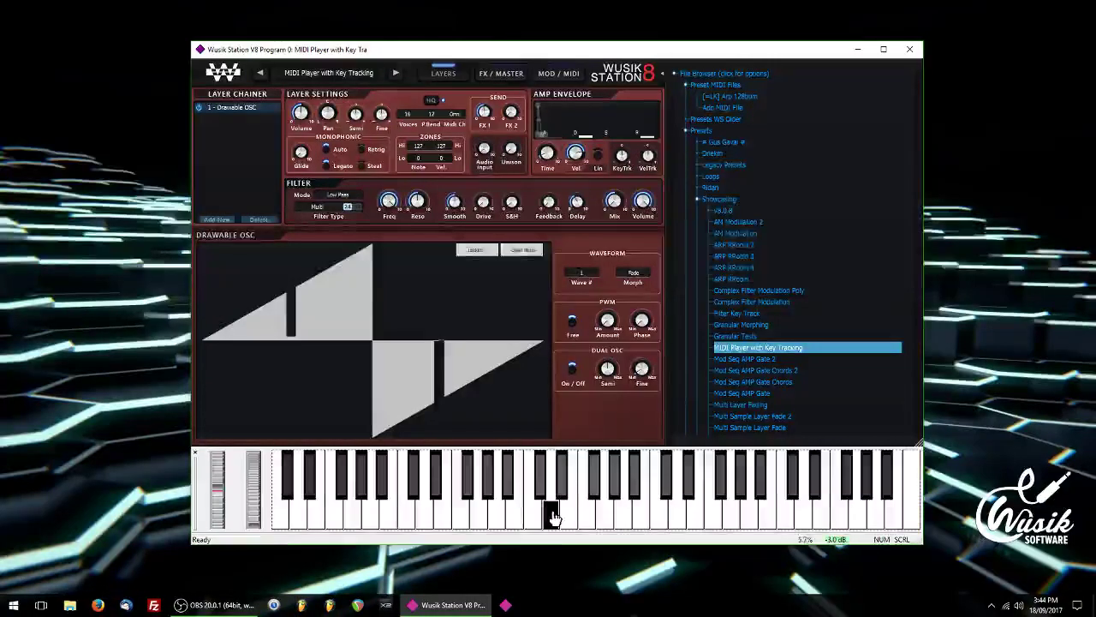
{"action": "left_click", "coordinate": [422, 523]}
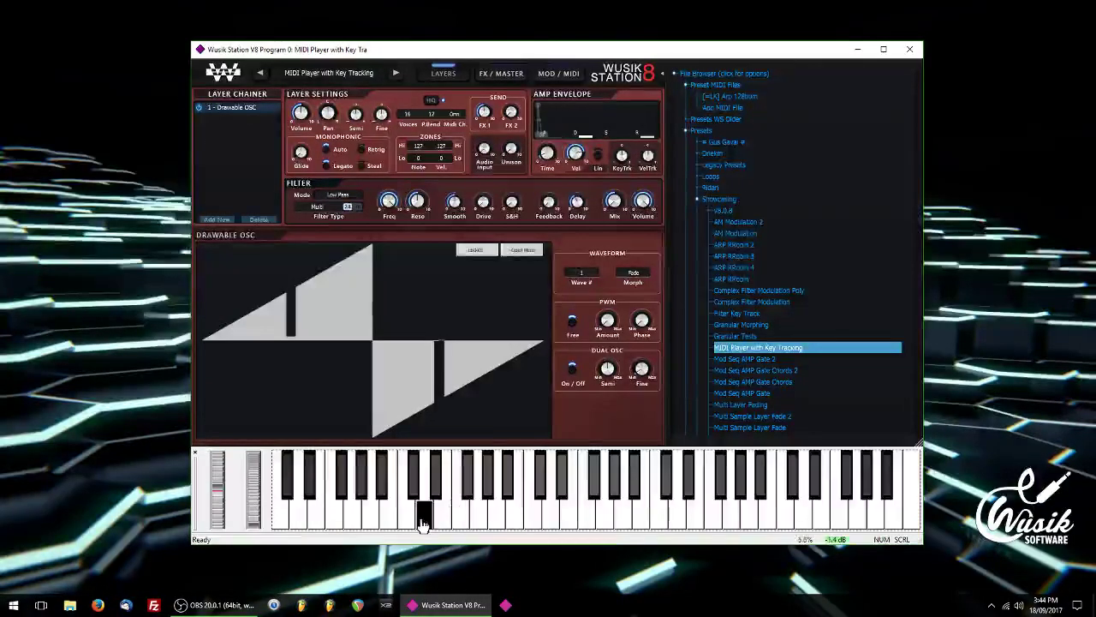
{"action": "left_click", "coordinate": [476, 517]}
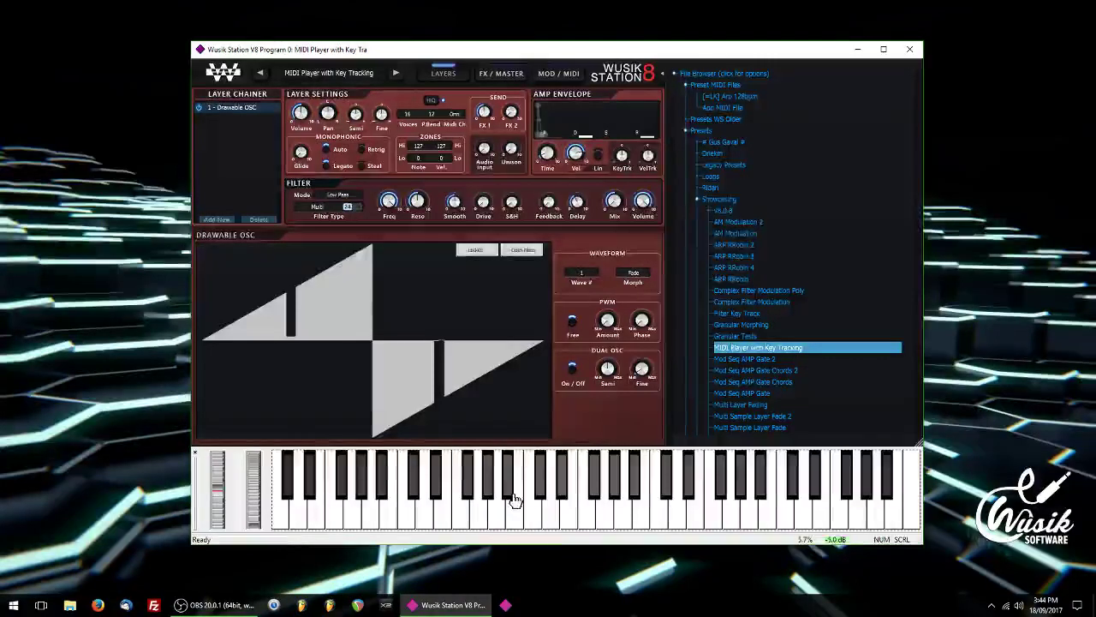
{"action": "left_click", "coordinate": [512, 490]}
{"action": "left_click", "coordinate": [509, 492]}
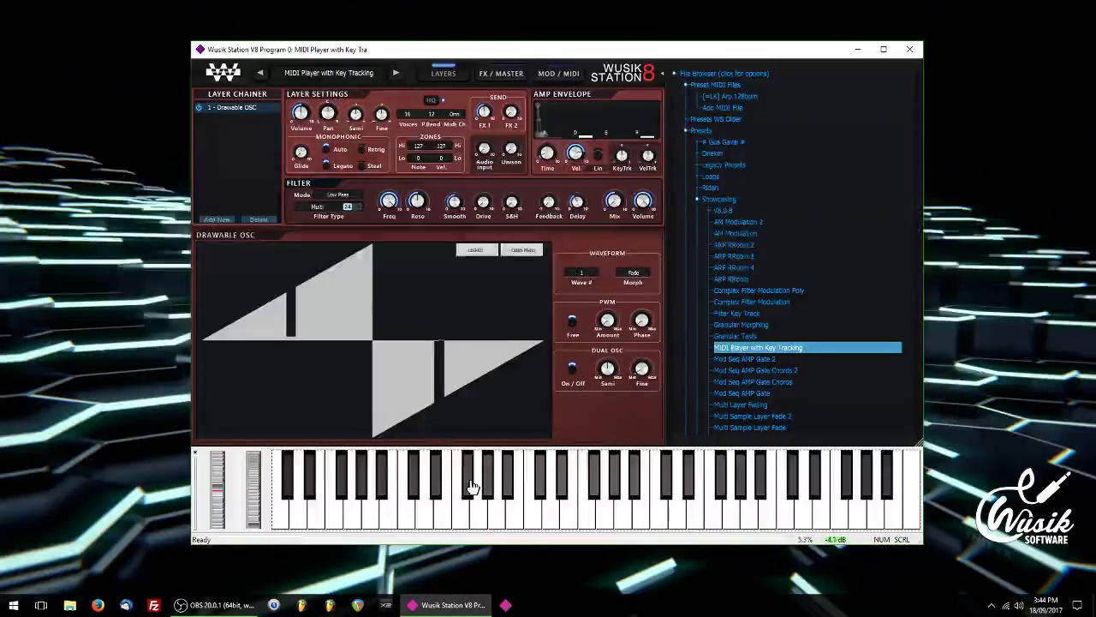
{"action": "left_click", "coordinate": [471, 486]}
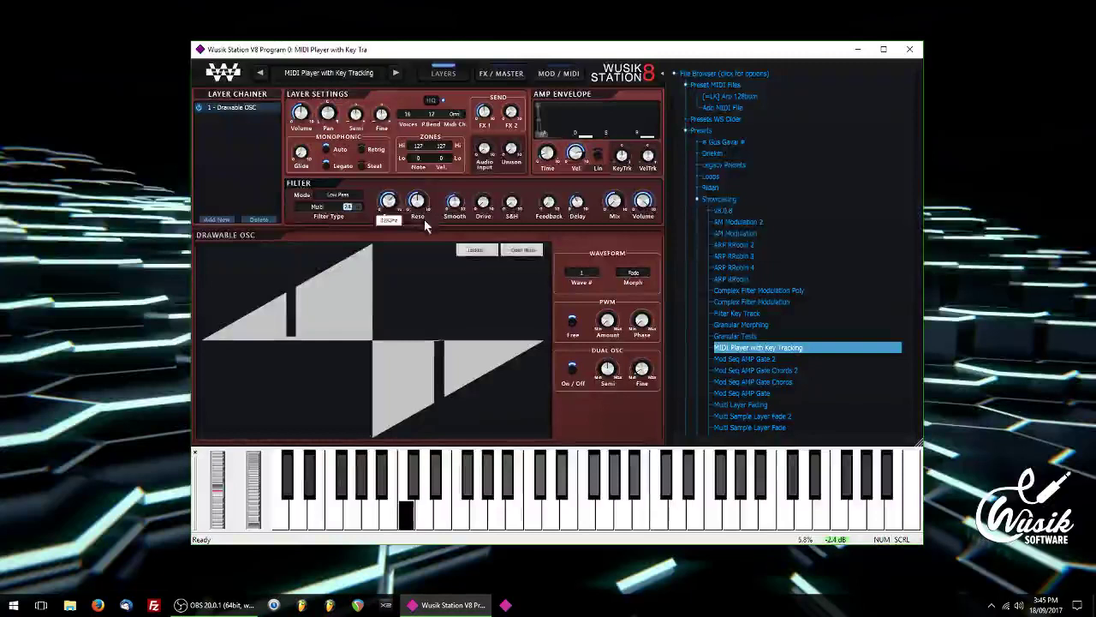
- Raise the Low Pass filter's Feedback knob and lift its Freq cutoff to about 4200 Hz
{"action": "mouse_move", "coordinate": [486, 200]}
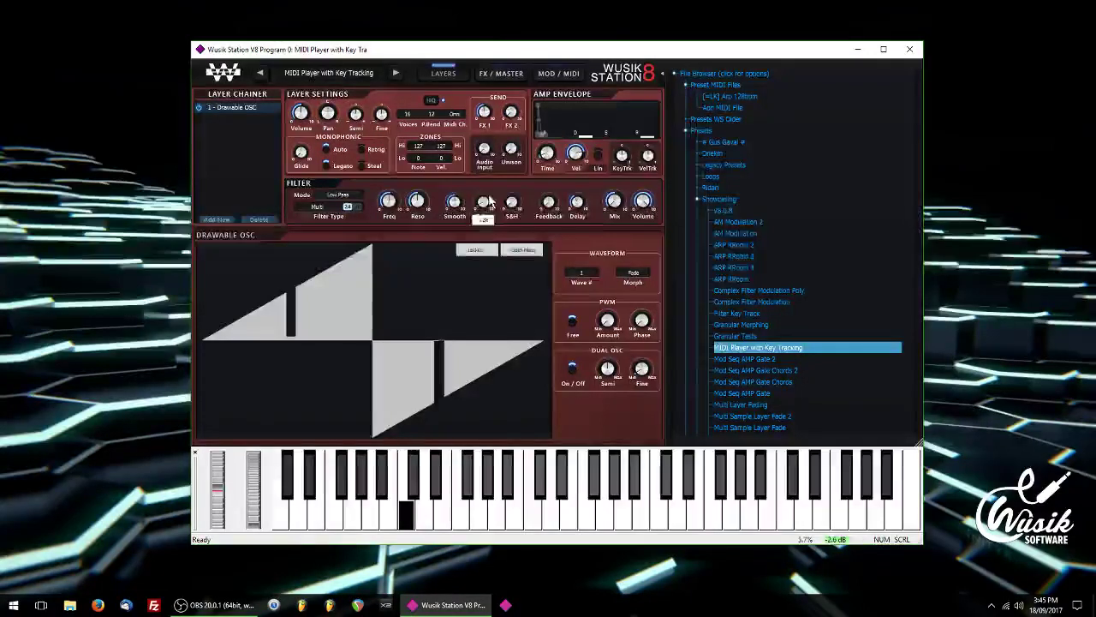
{"action": "mouse_move", "coordinate": [398, 200]}
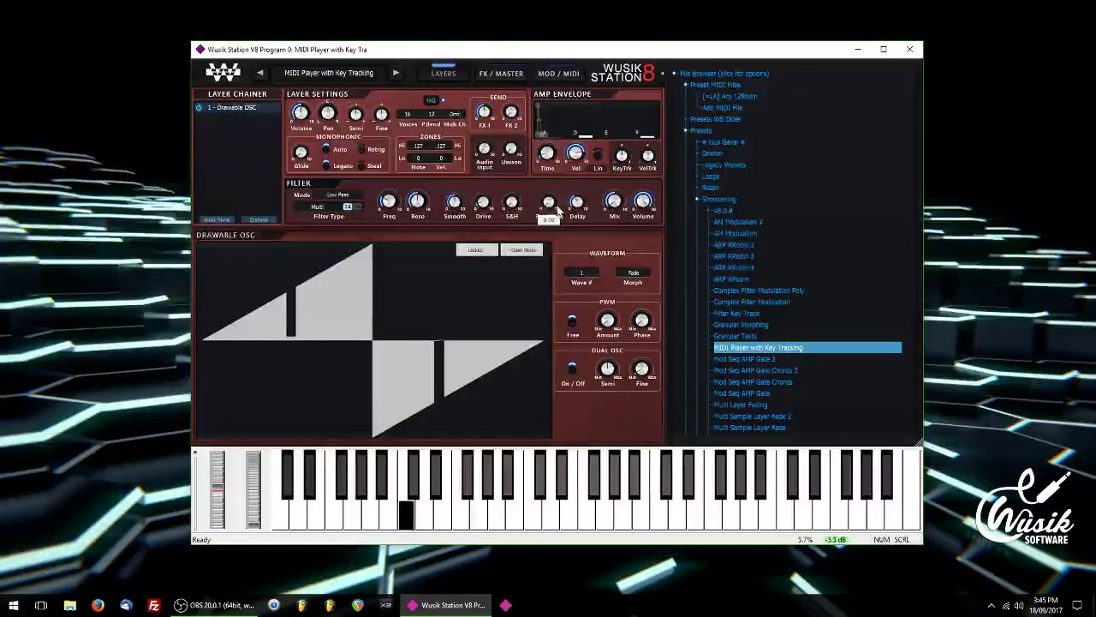
{"action": "left_click_drag", "start_coordinate": [549, 202], "coordinate": [577, 206]}
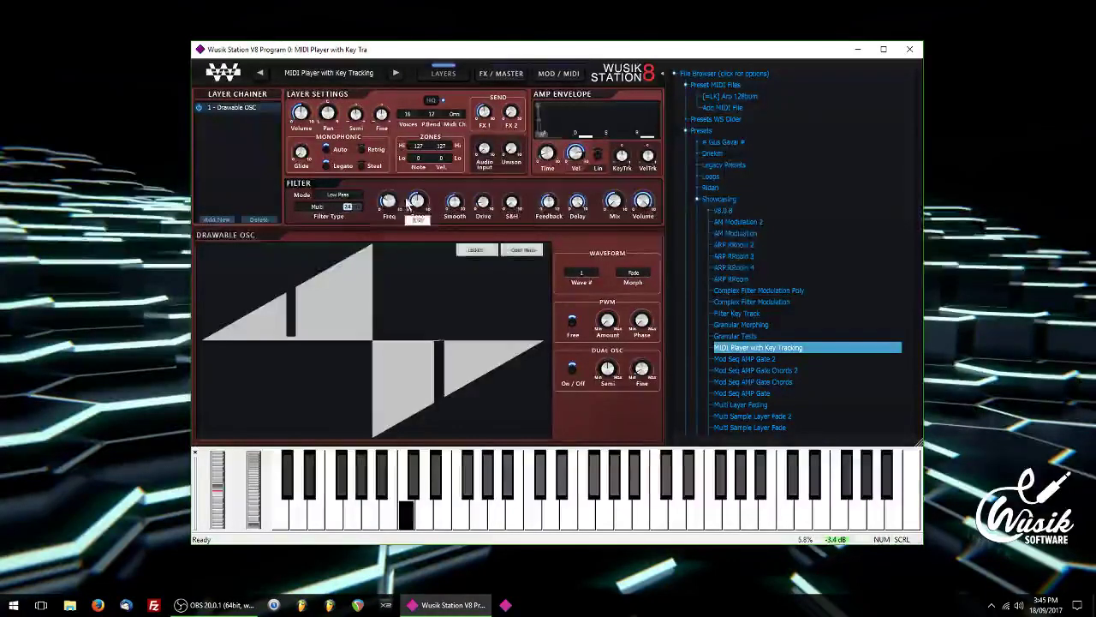
{"action": "left_click_drag", "start_coordinate": [390, 190], "coordinate": [404, 169]}
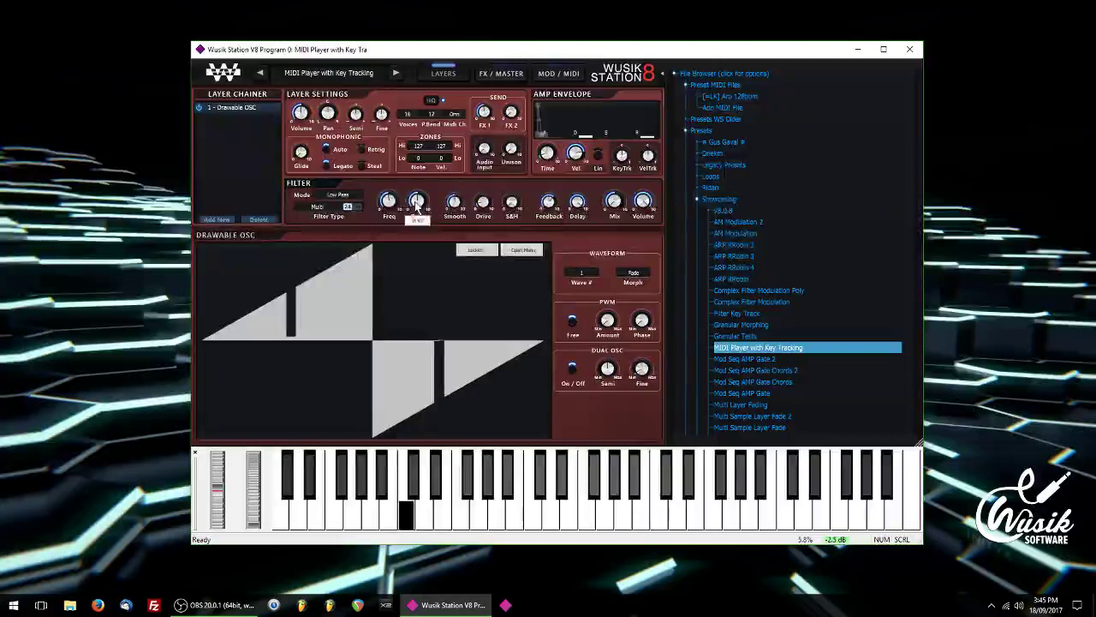
{"action": "mouse_move", "coordinate": [399, 192]}
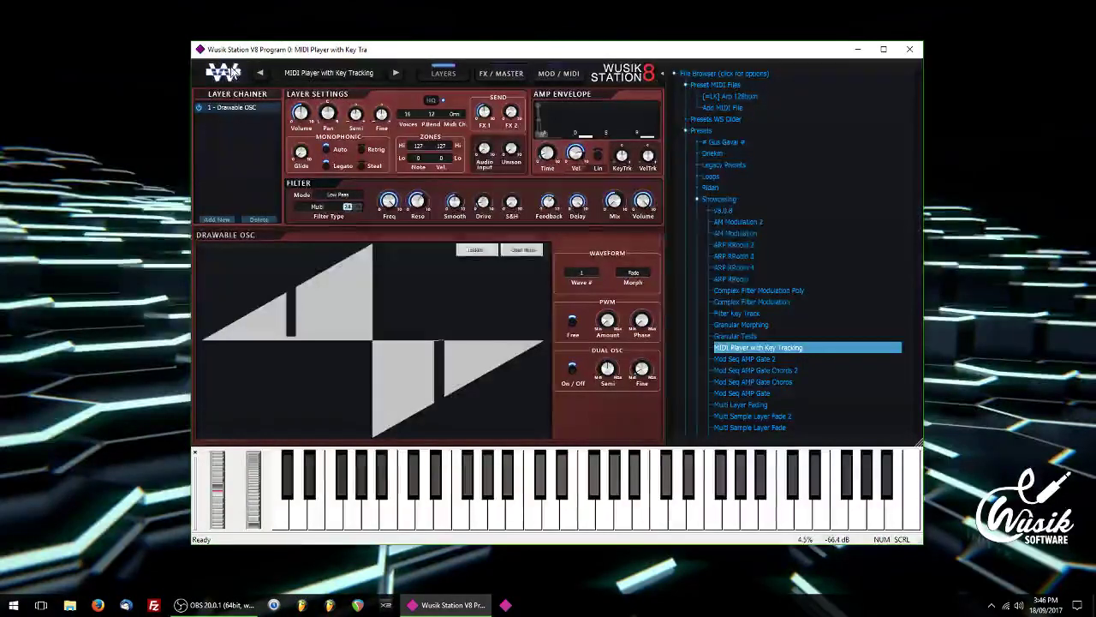
- Close the Wusik Station V8 window with its top-right X button
{"action": "left_click", "coordinate": [915, 52]}
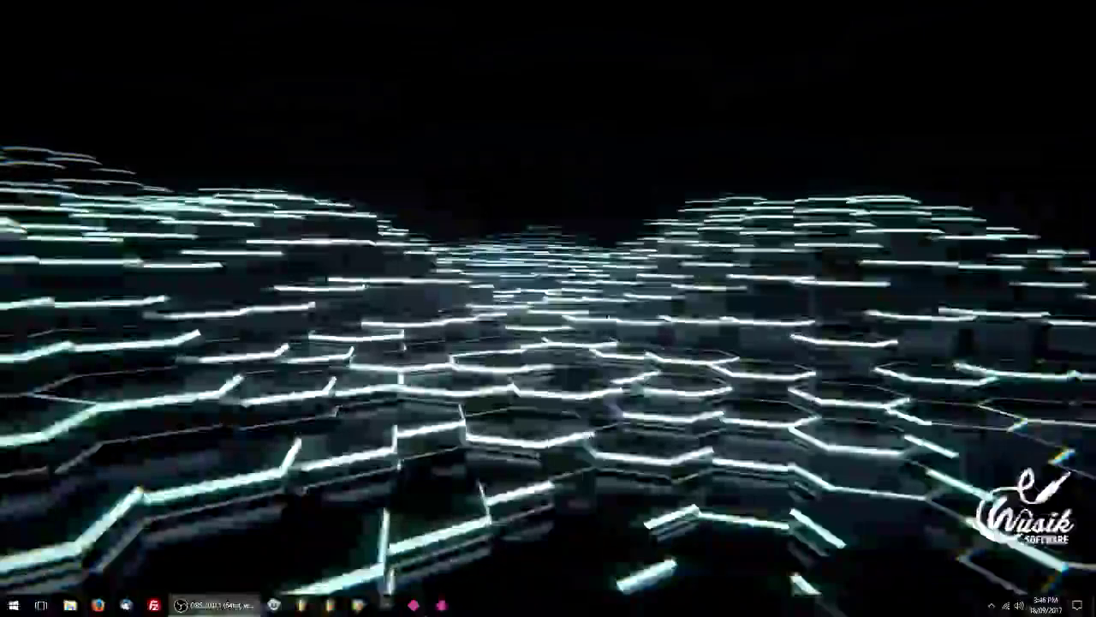